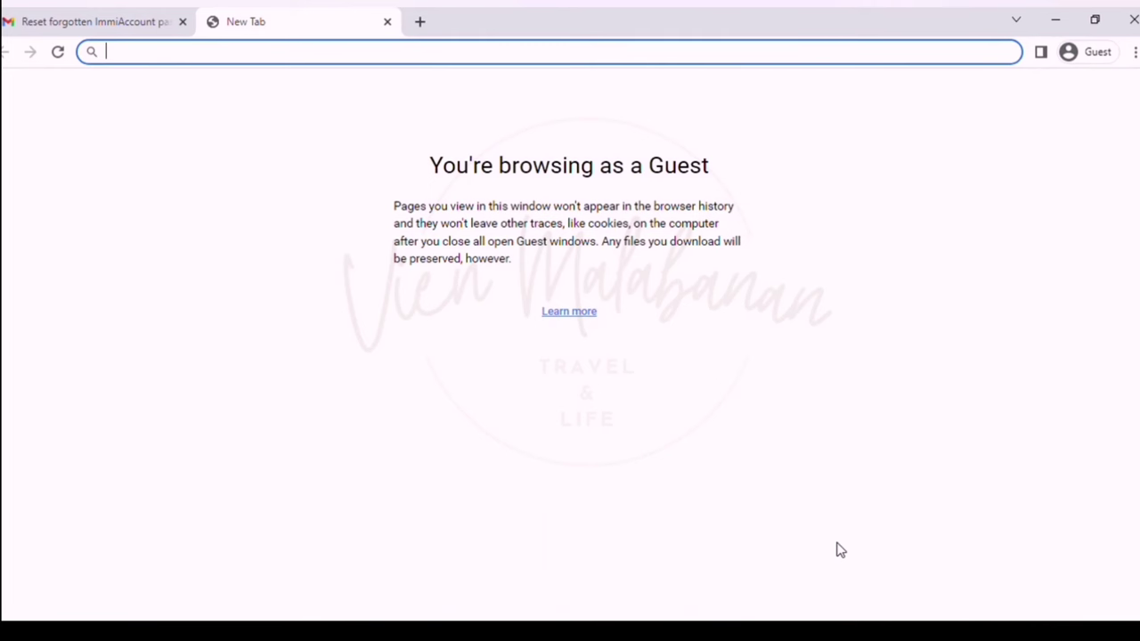
Step: Load the ImmiAccount login page and enter the account username and password
type("https://online.immi.gov.au/lusc/login")
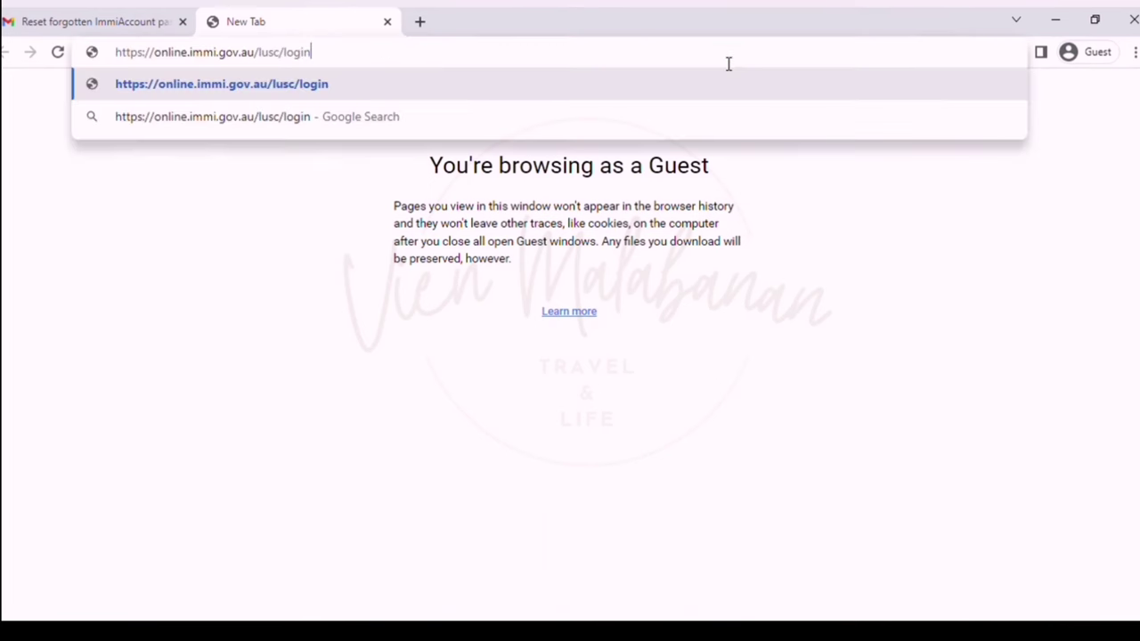
key("Return")
left_click(479, 288)
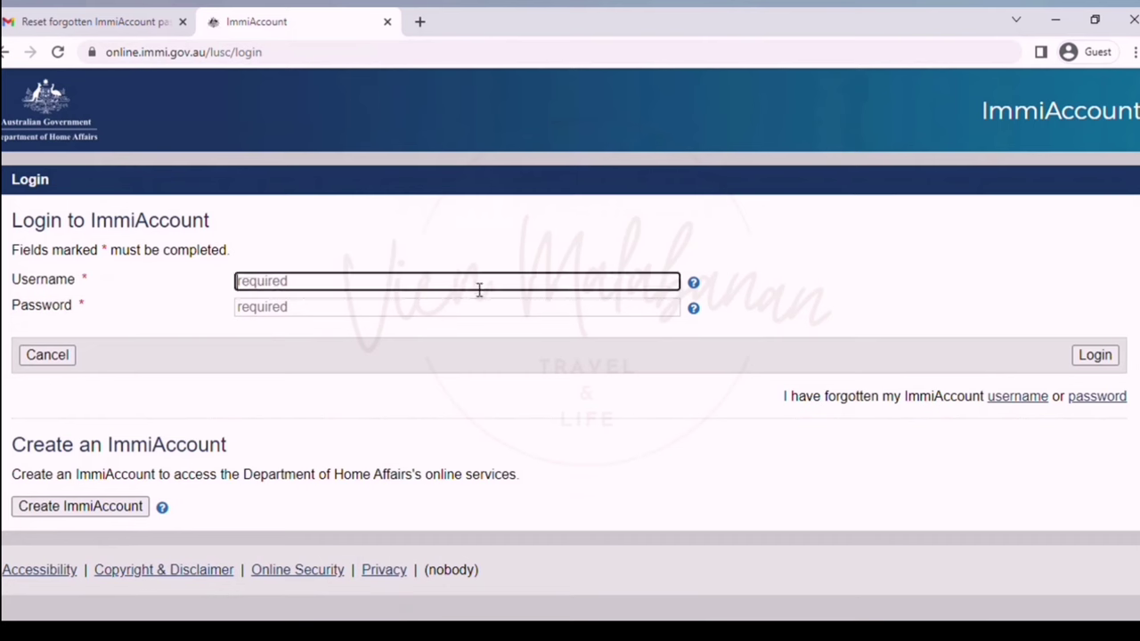
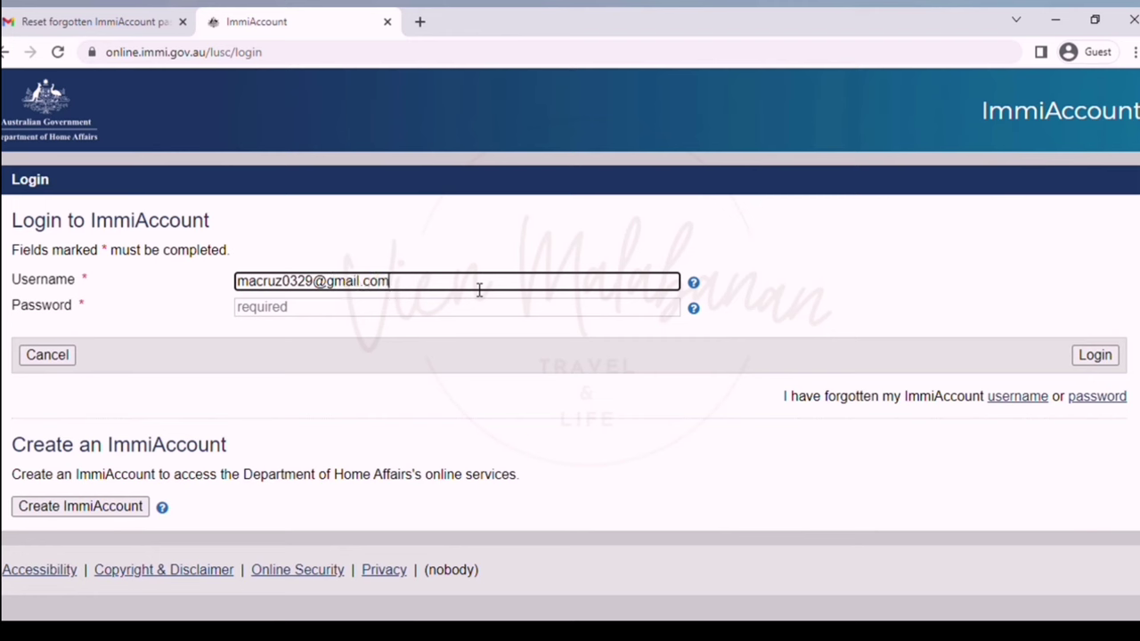
key("Tab")
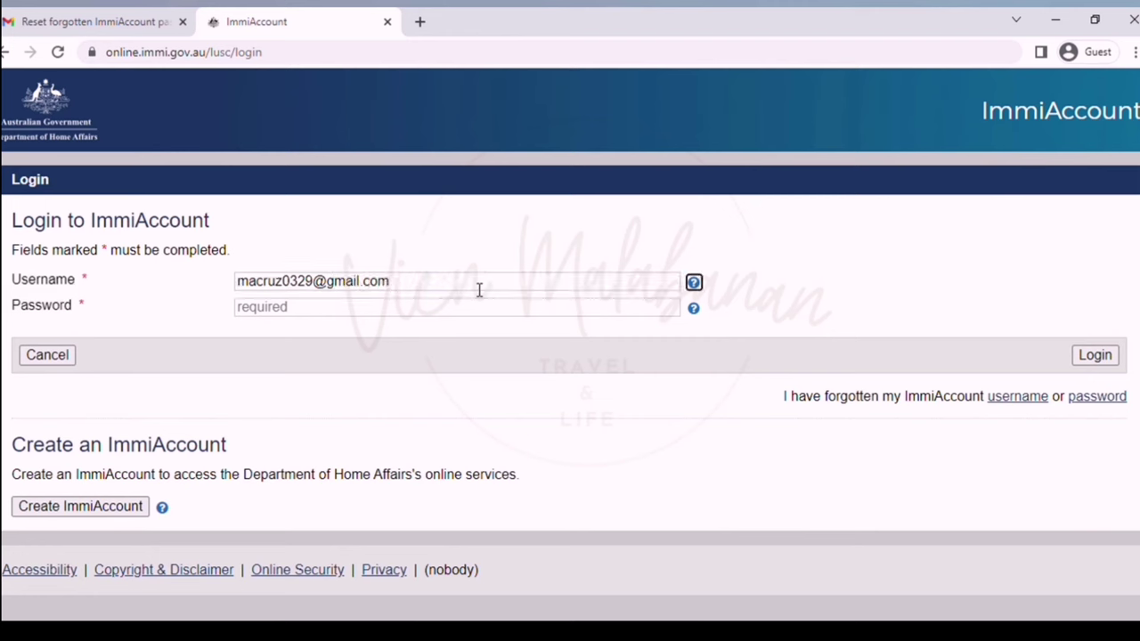
left_click(468, 307)
type("•••••••")
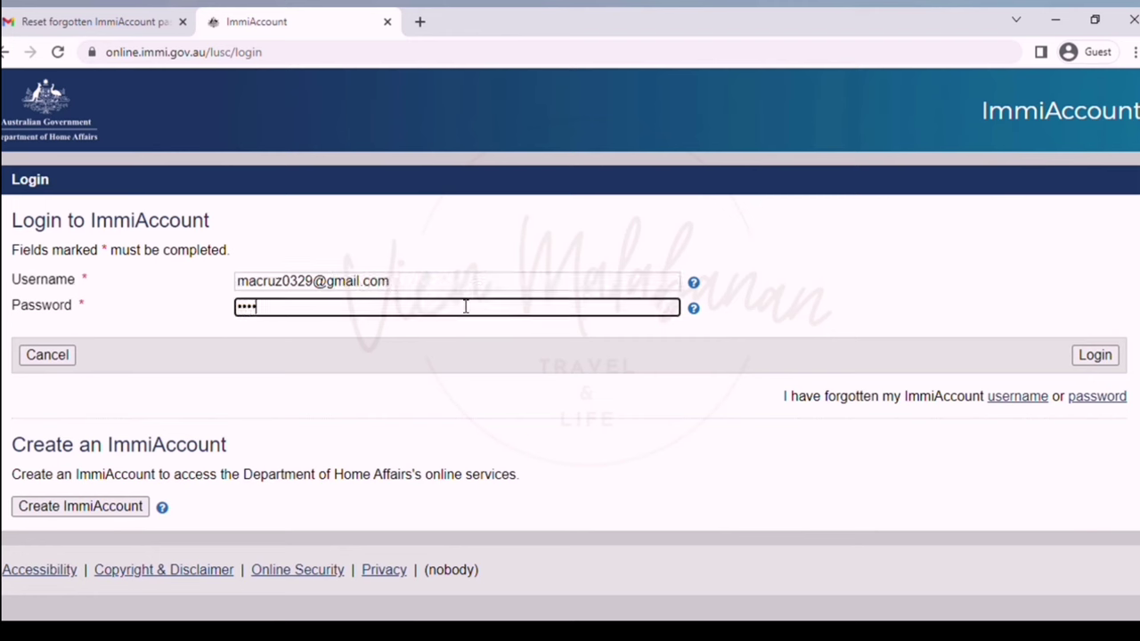
type("•••••••")
Step: Log in and continue past the outage notice to My applications
left_click(1111, 358)
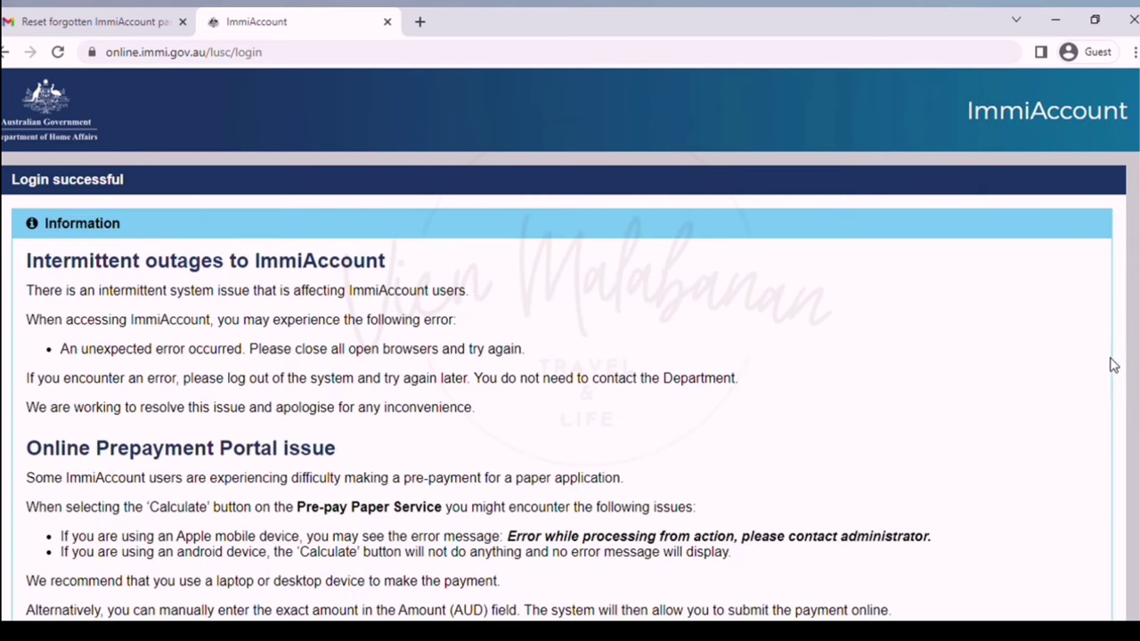
scroll(570, 344, "down", 8)
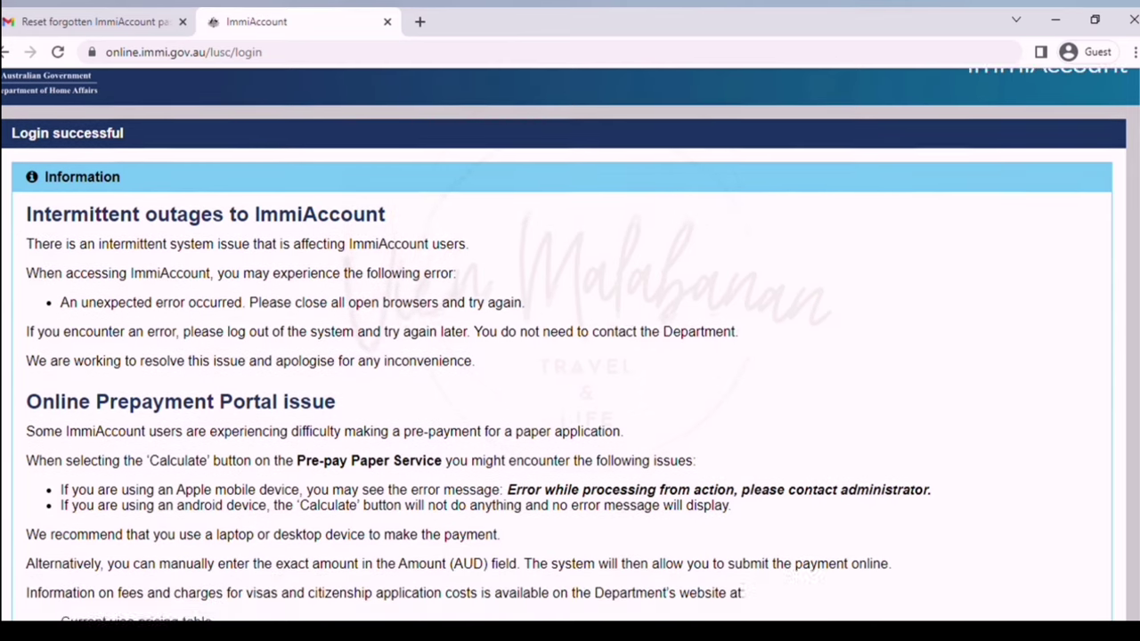
scroll(570, 344, "down", 8)
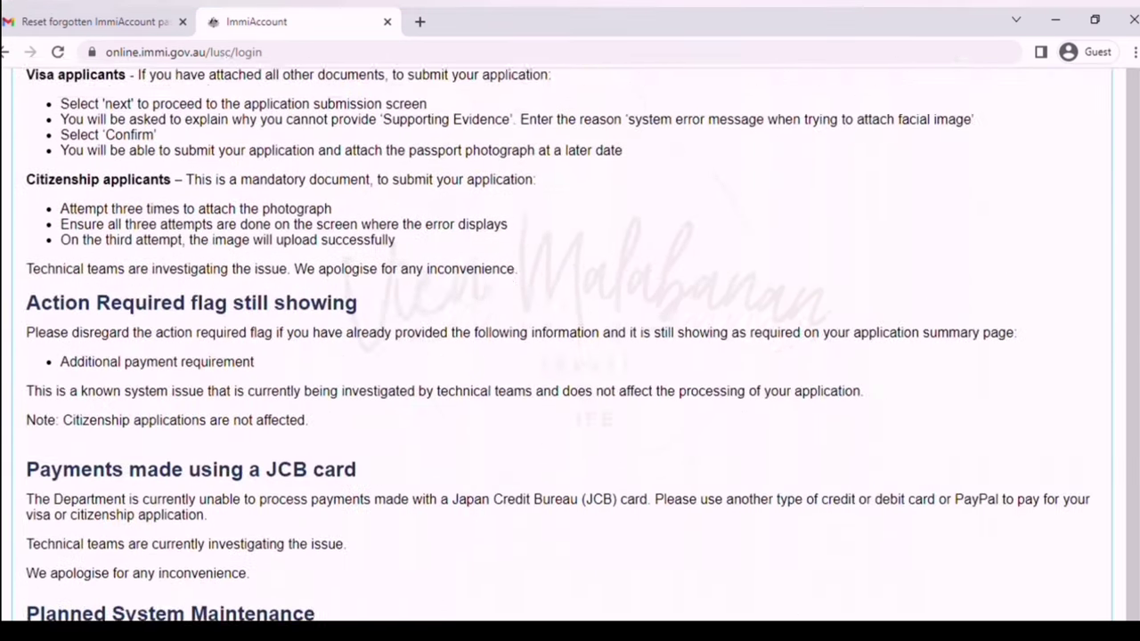
left_click(1074, 542)
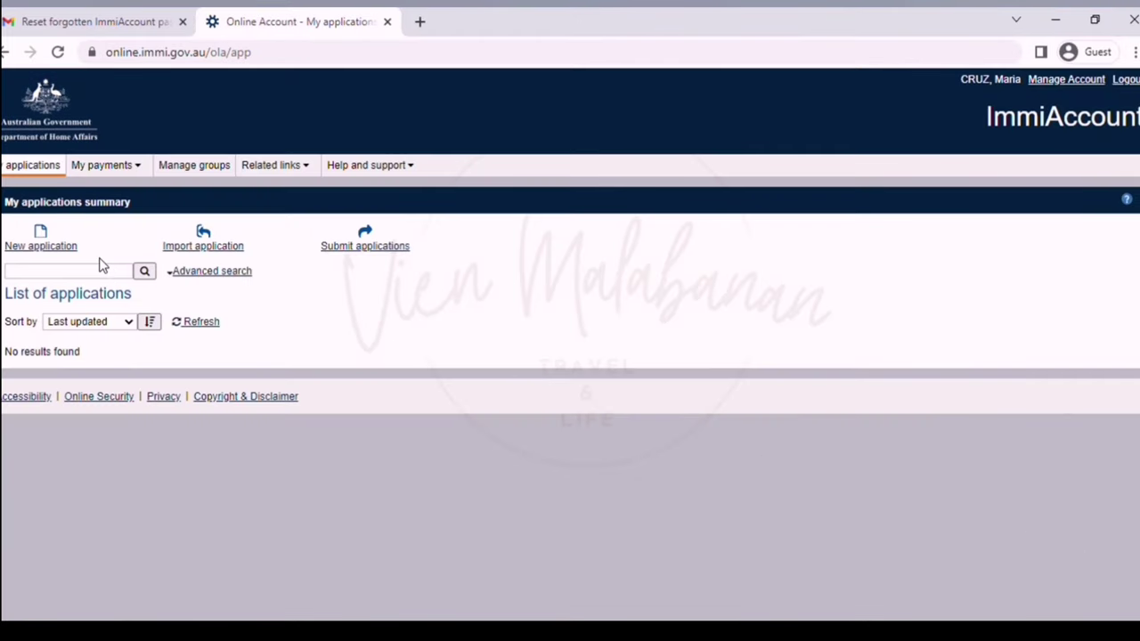
Step: Start a new Visitor Visa (600) application
left_click(41, 246)
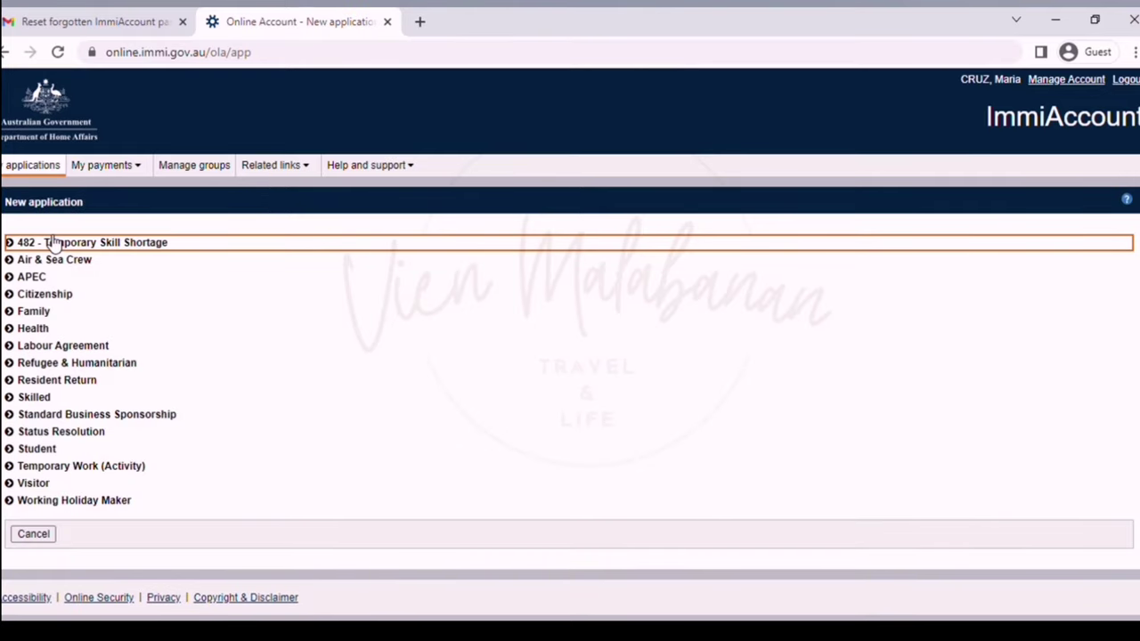
left_click(36, 482)
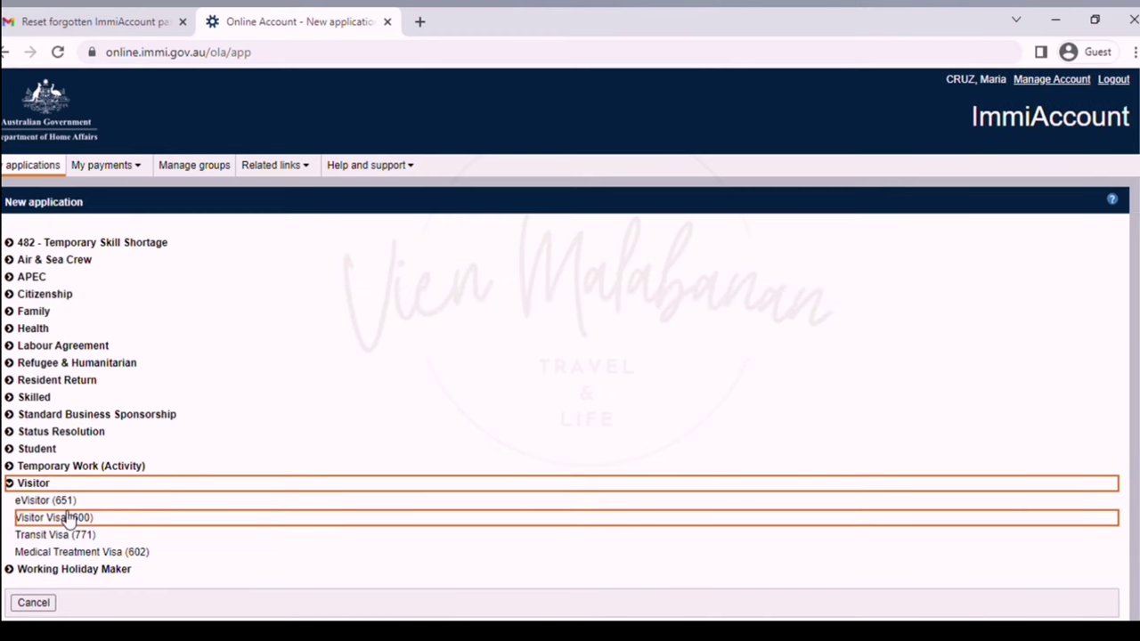
left_click(54, 518)
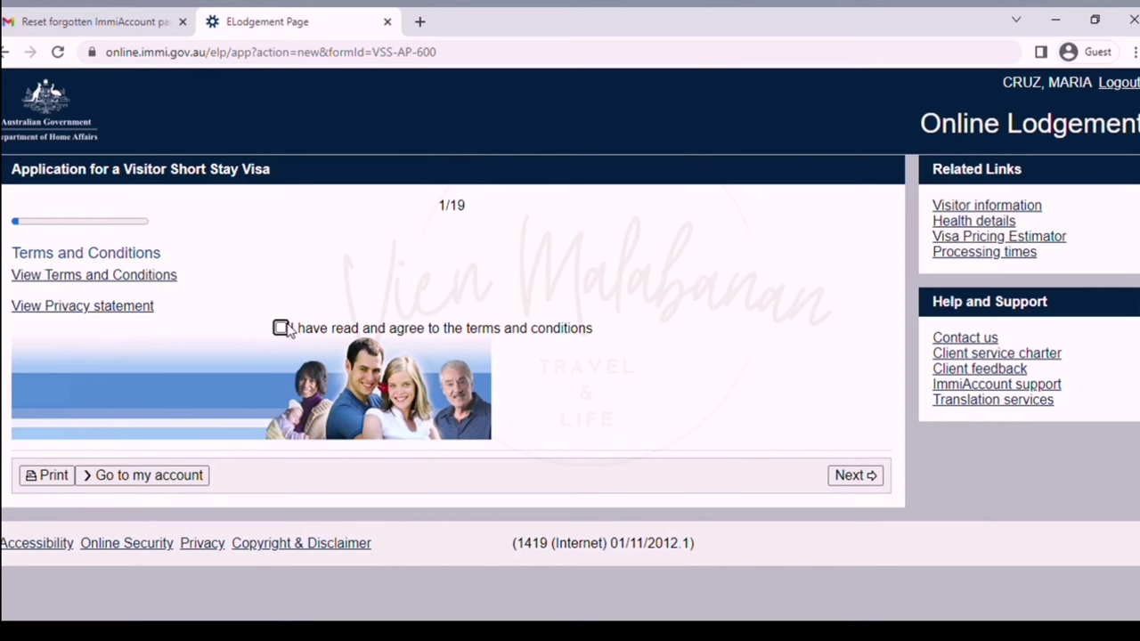
Step: Accept the terms and conditions, then answer Yes to being outside Australia
left_click(281, 328)
left_click(854, 477)
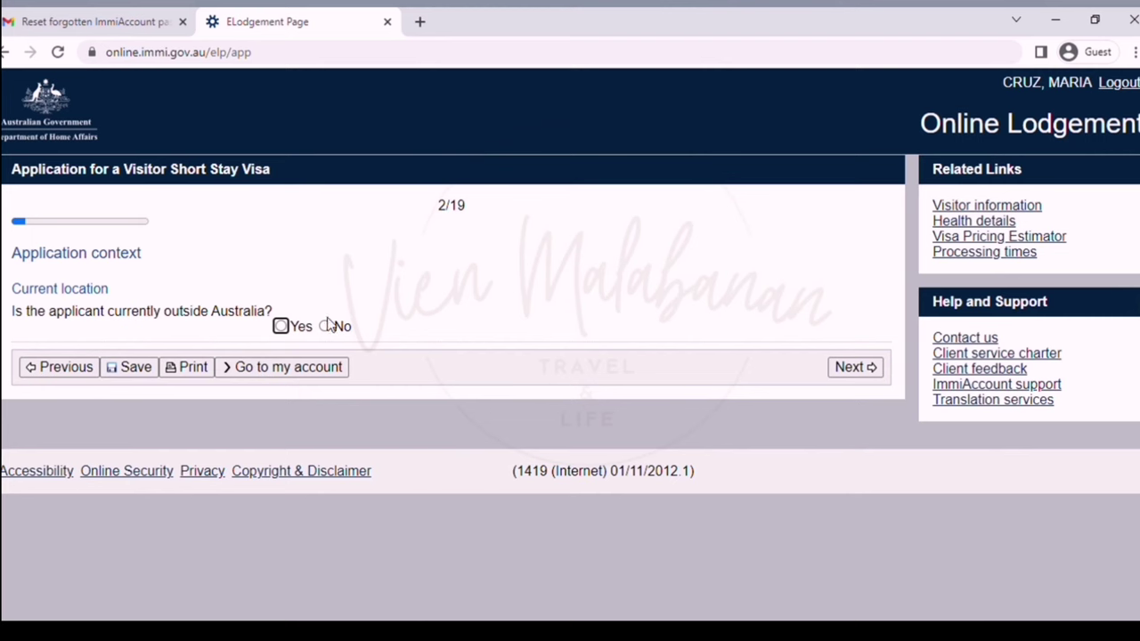
left_click(294, 331)
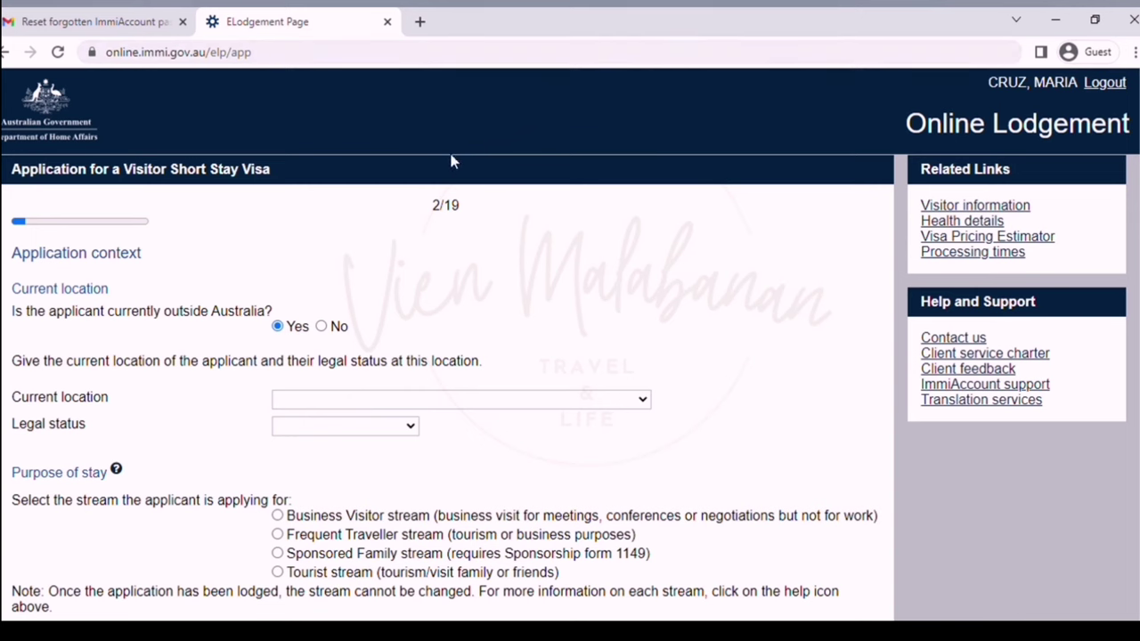
Step: Set location PHILIPPINES, status Citizen, Tourist stream, and reasons Tourism and Family visit
left_click(427, 399)
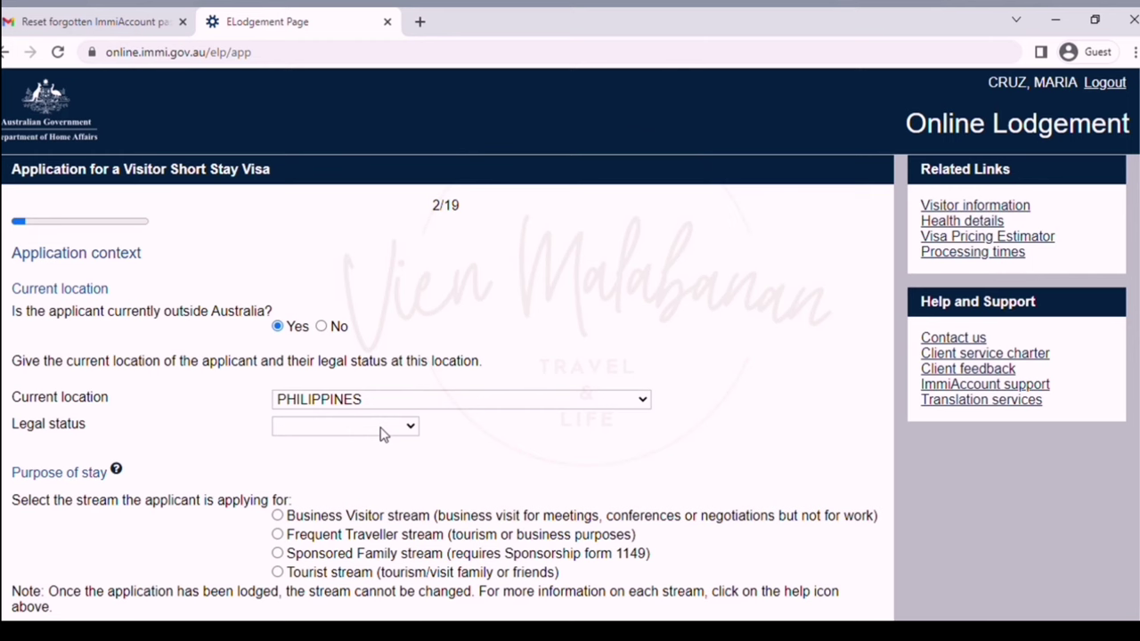
left_click(375, 465)
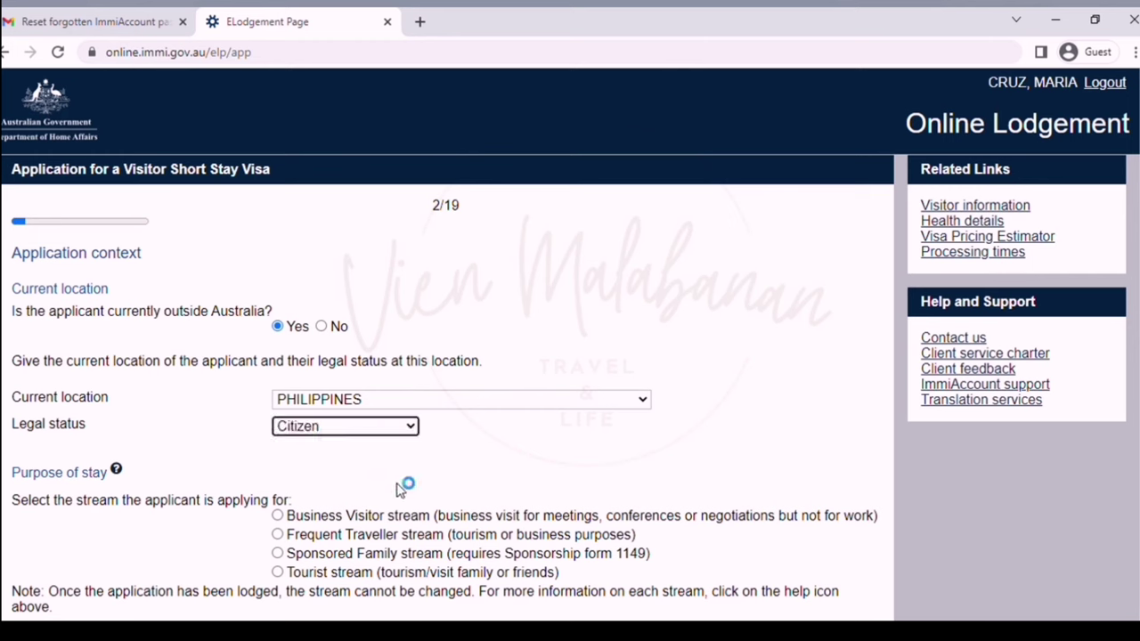
triple_click(279, 574)
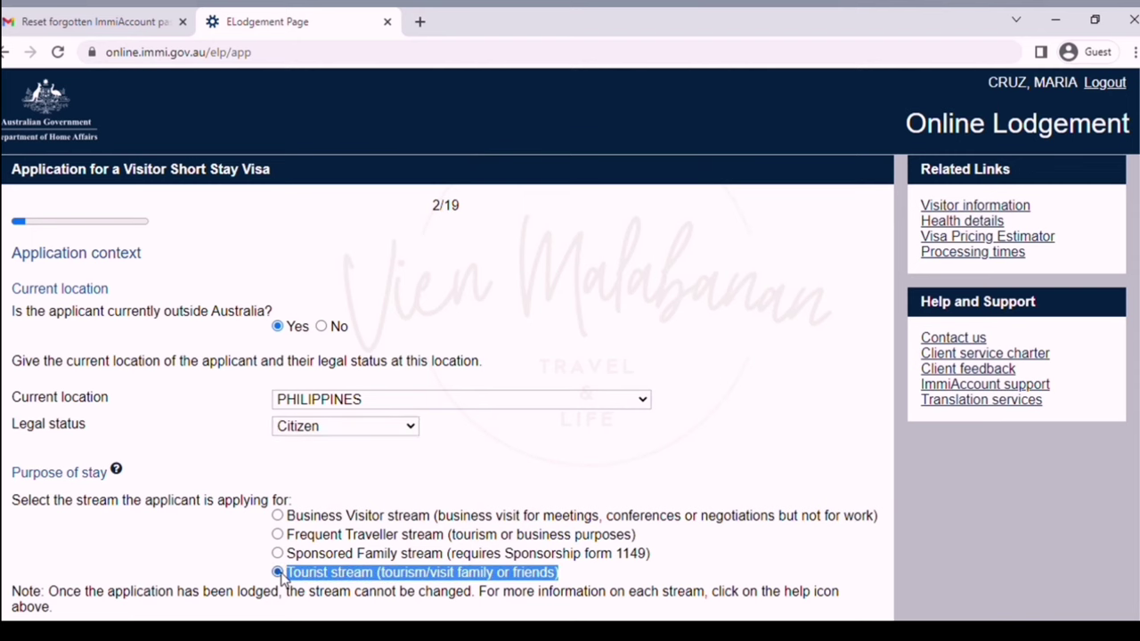
scroll(570, 356, "down", 3)
scroll(450, 326, "down", 1)
left_click(325, 299)
left_click(361, 339)
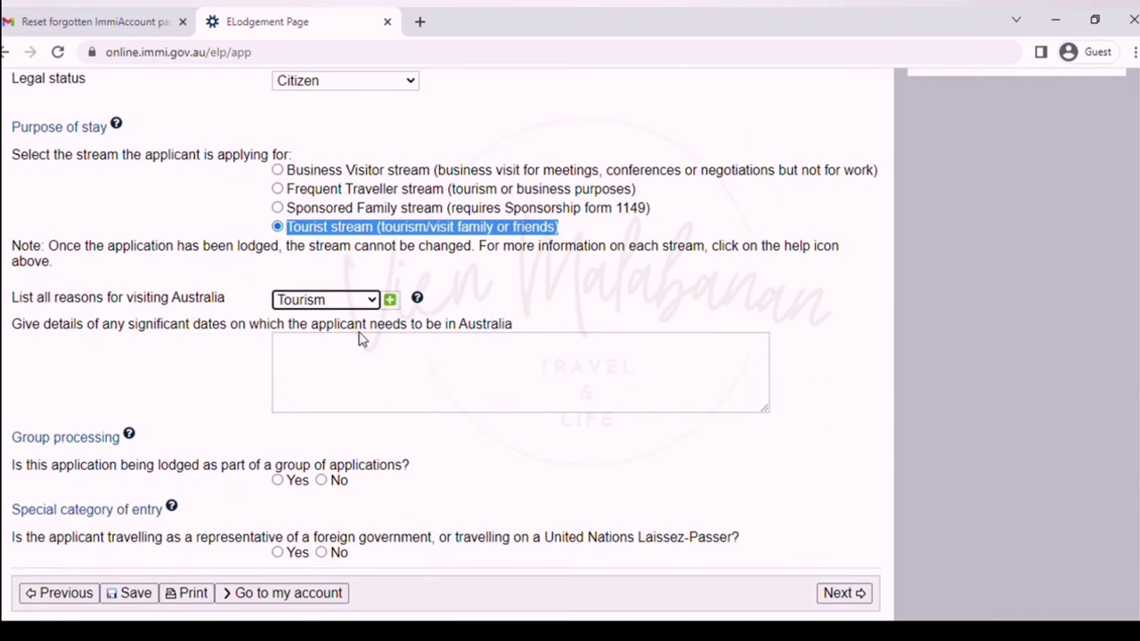
left_click(389, 300)
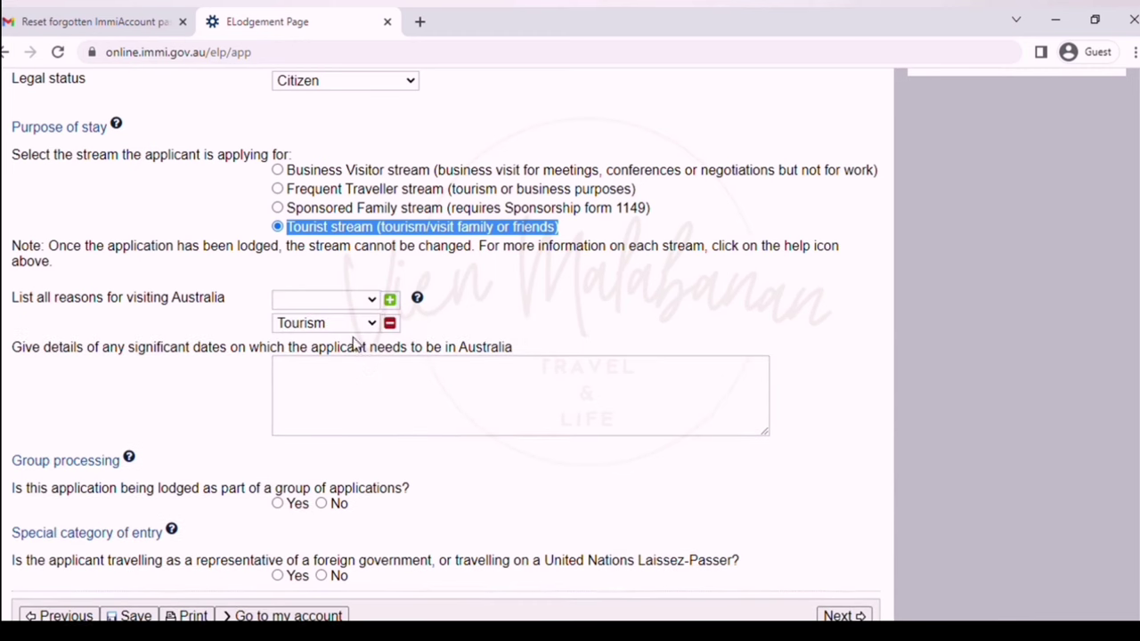
Step: Describe the Sep. 30 to October 10, 2023 family visit and answer No to group processing and special entry
left_click(354, 378)
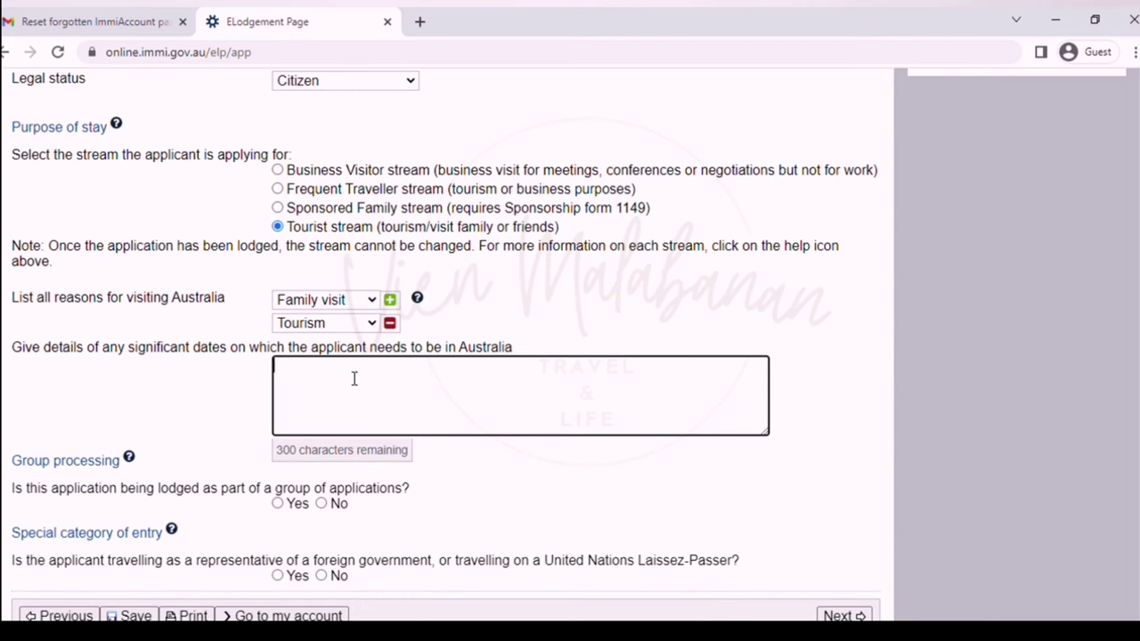
type("Visit family on Sep")
key("BackSpace")
type(". 30, 2023 to attend birthday of")
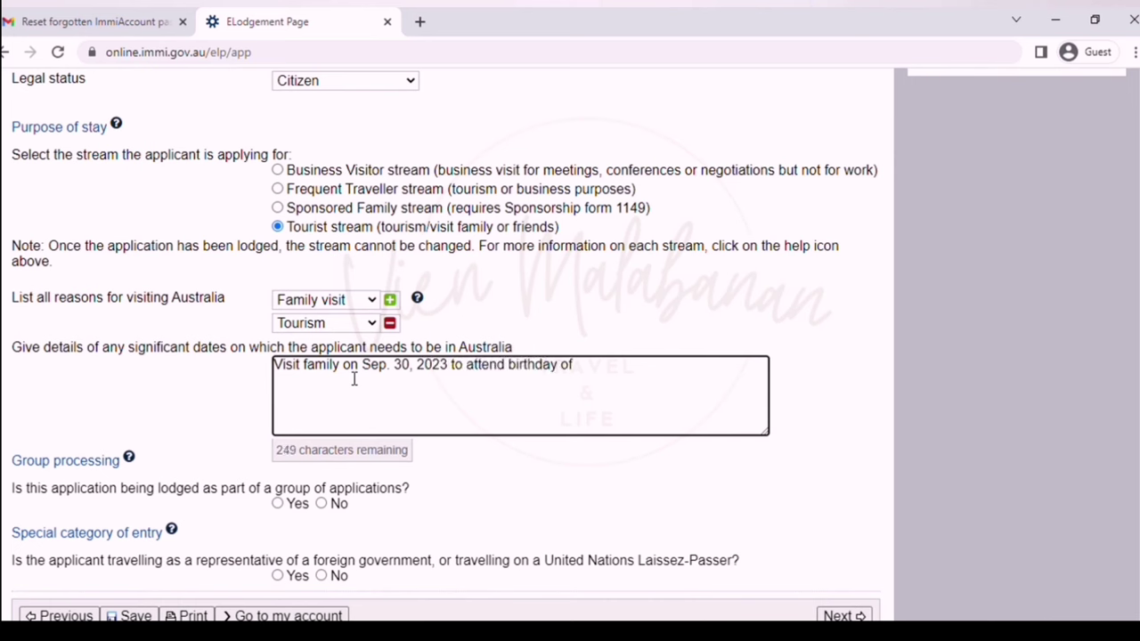
type(" uncle until October 10, 2023.")
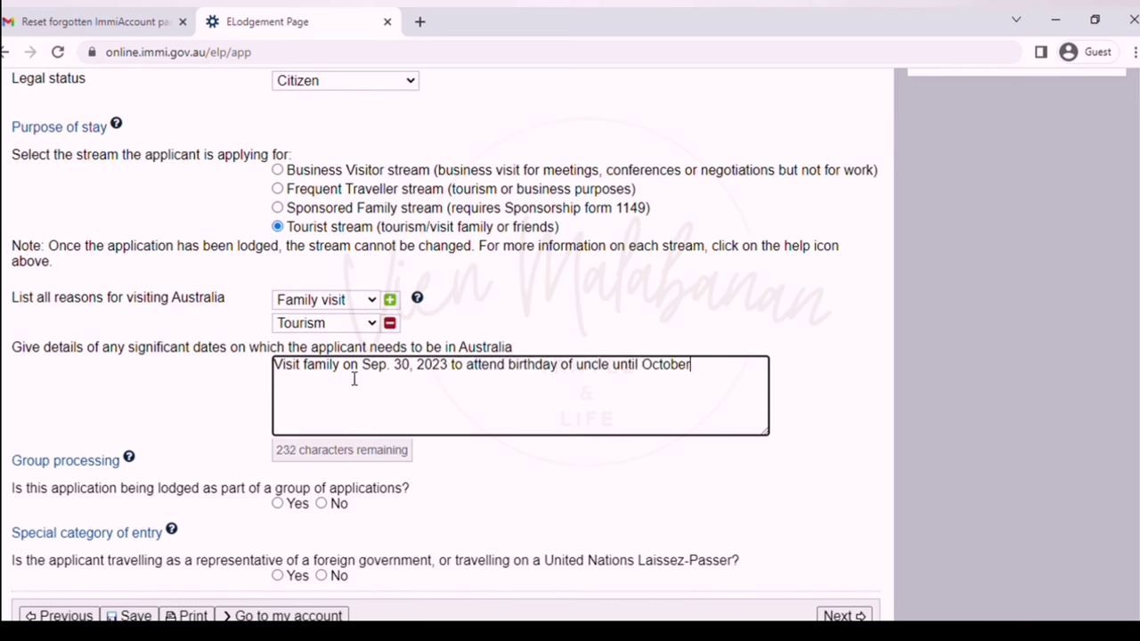
left_click(323, 504)
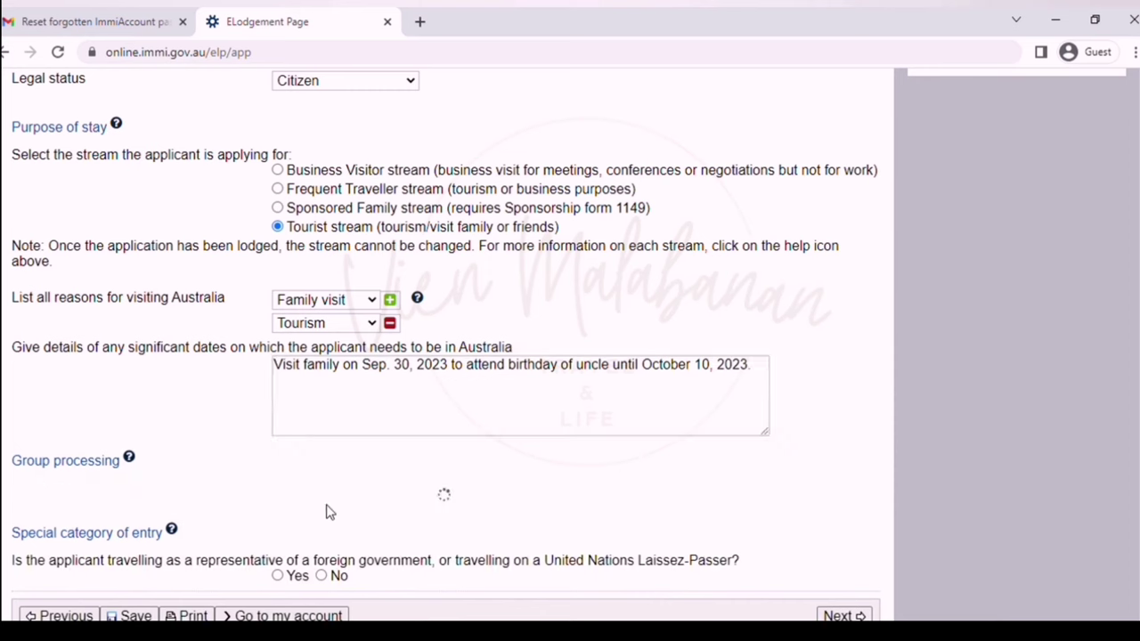
scroll(650, 534, "down", 1)
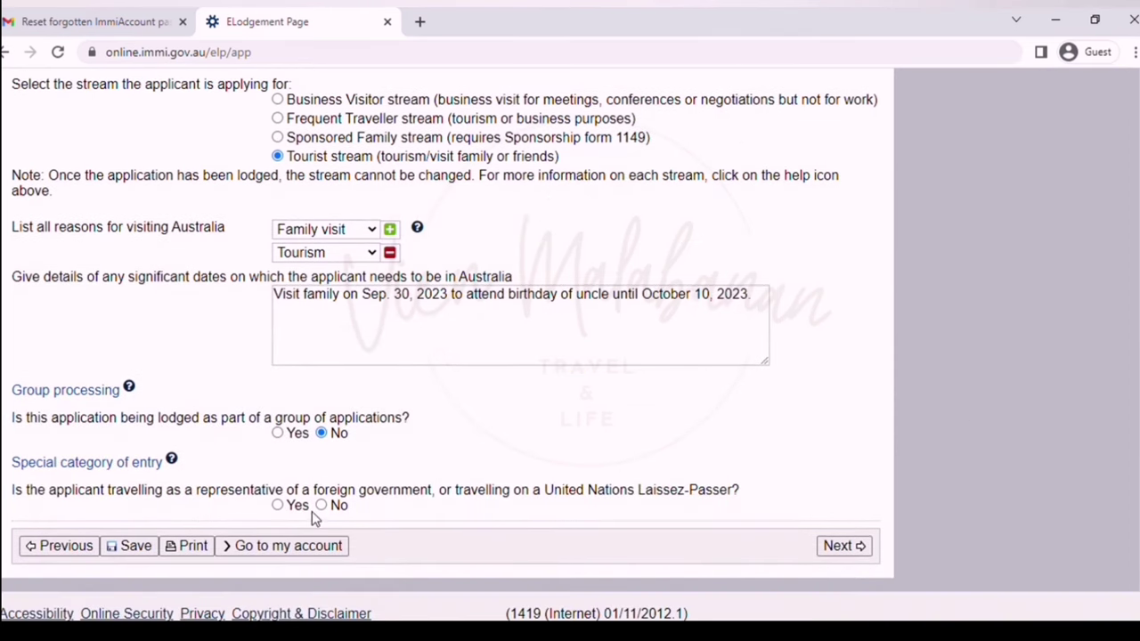
left_click(321, 506)
left_click(841, 546)
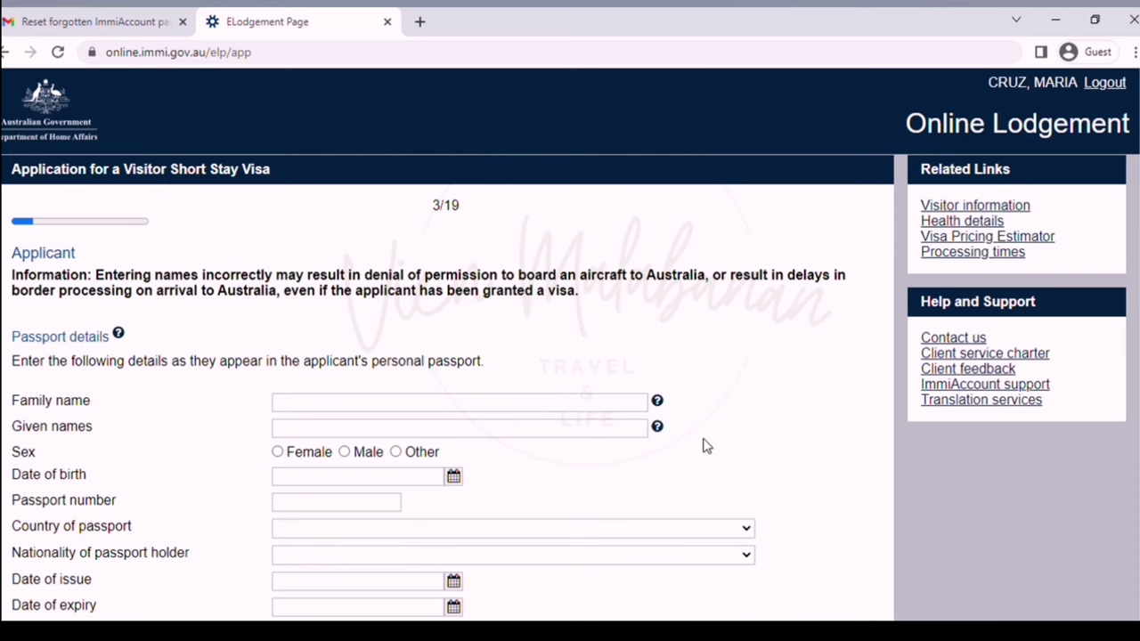
Step: Enter the applicant's family and given names and set sex to Female
left_click(565, 408)
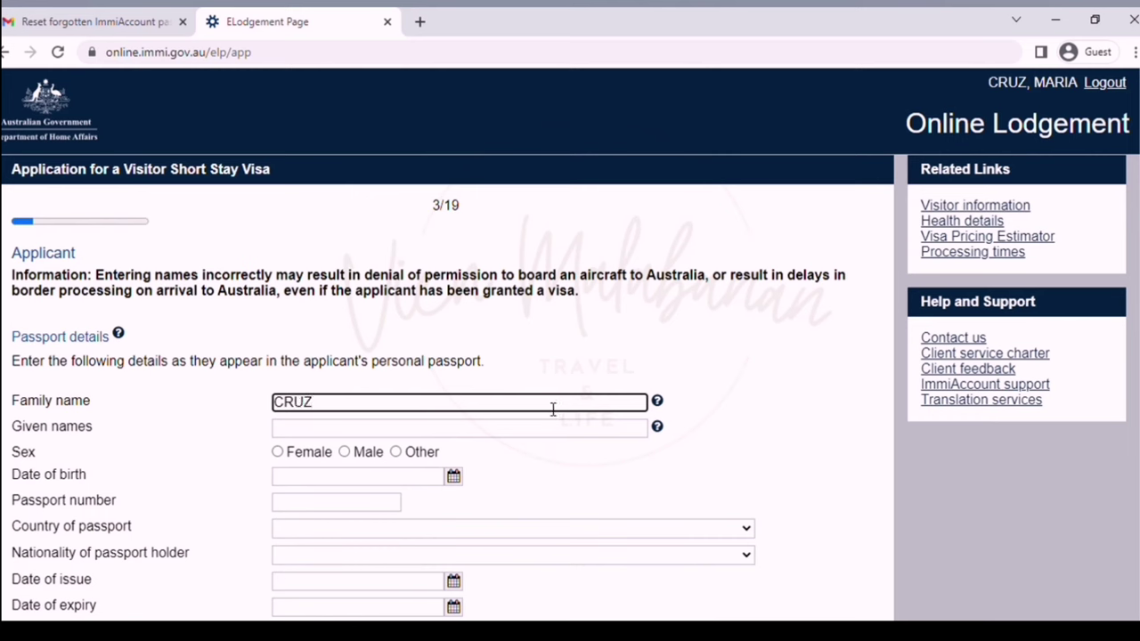
left_click(550, 434)
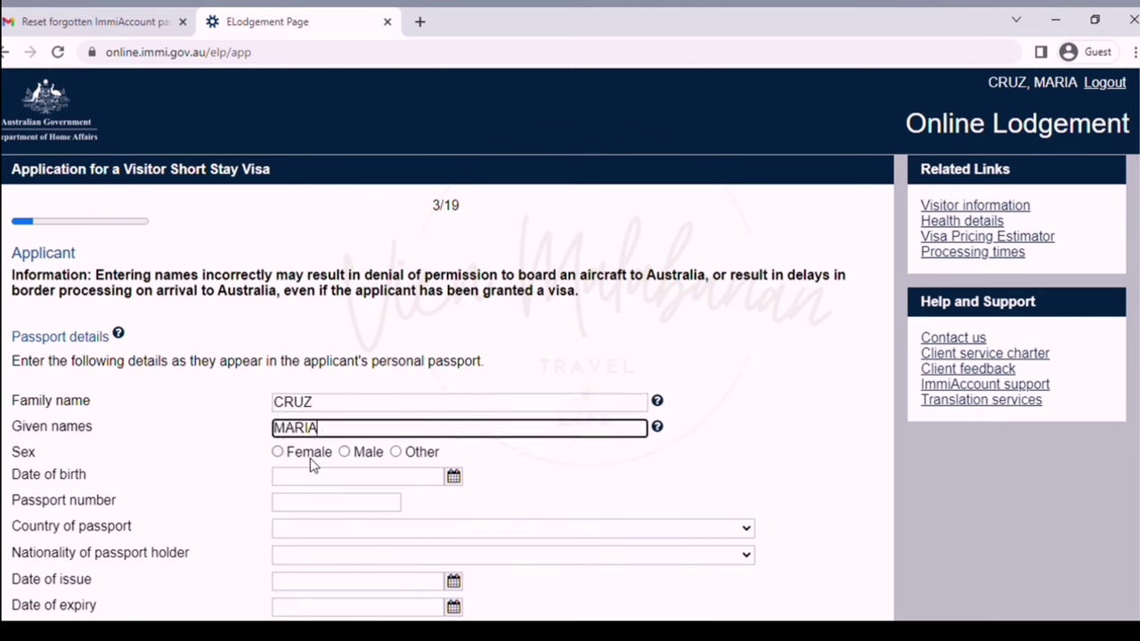
left_click(277, 453)
Step: Set the date of birth to 29 Mar 2000
left_click(299, 482)
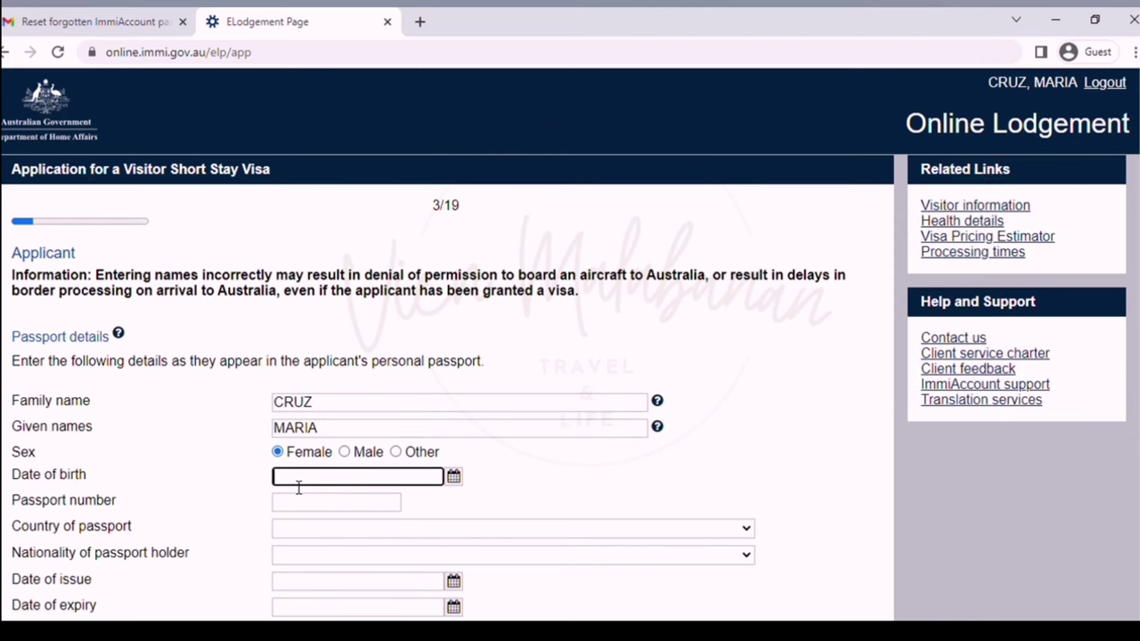
left_click(456, 479)
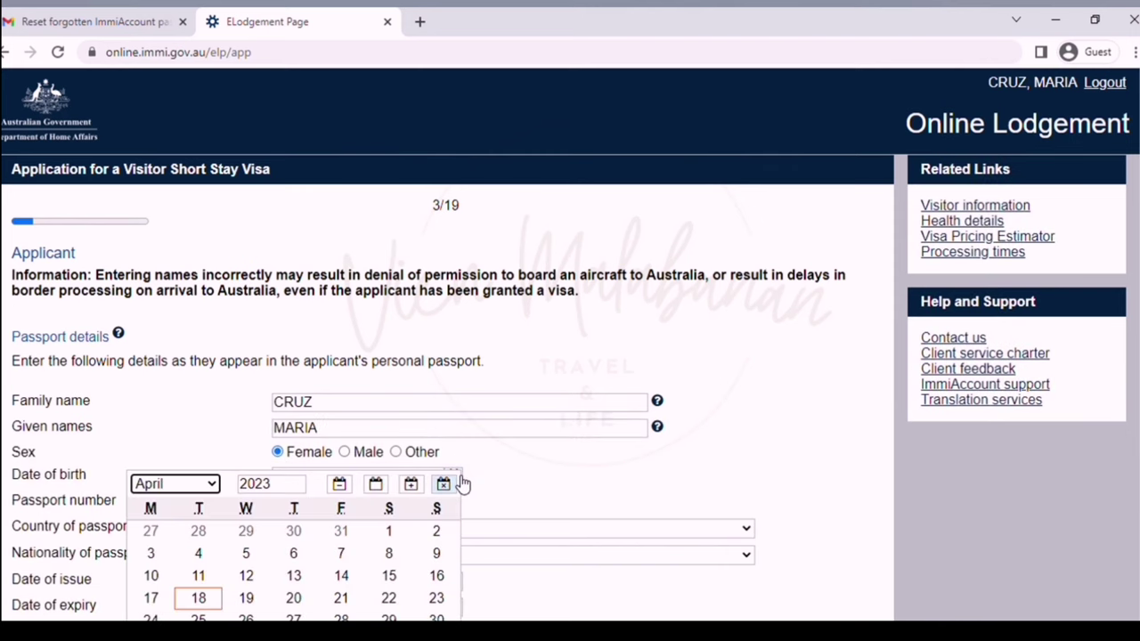
scroll(272, 401, "down", 2)
left_click(276, 339)
left_click_drag(276, 339, 265, 356)
type("00")
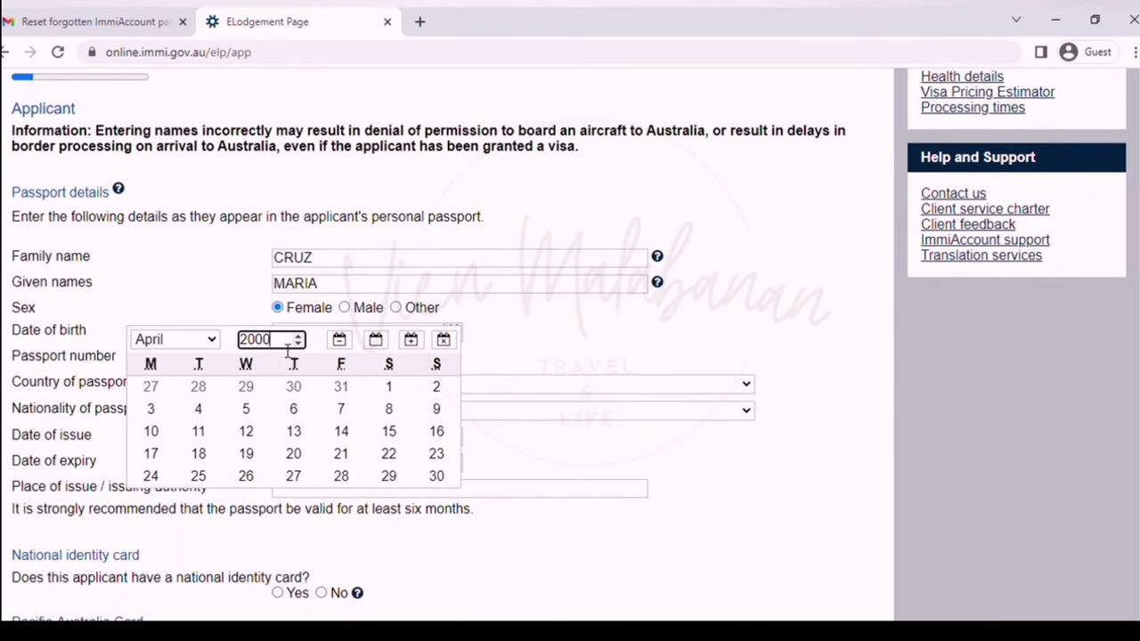
left_click(198, 339)
left_click(195, 385)
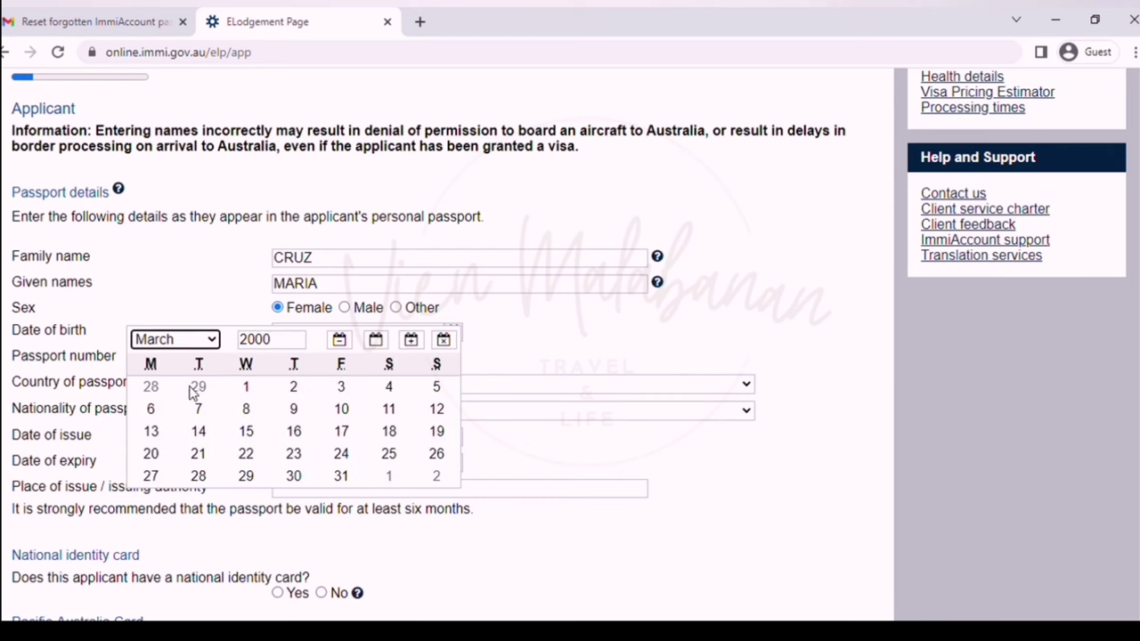
left_click(264, 480)
Step: Enter the passport number and set passport country and nationality to PHILIPPINES
left_click(341, 361)
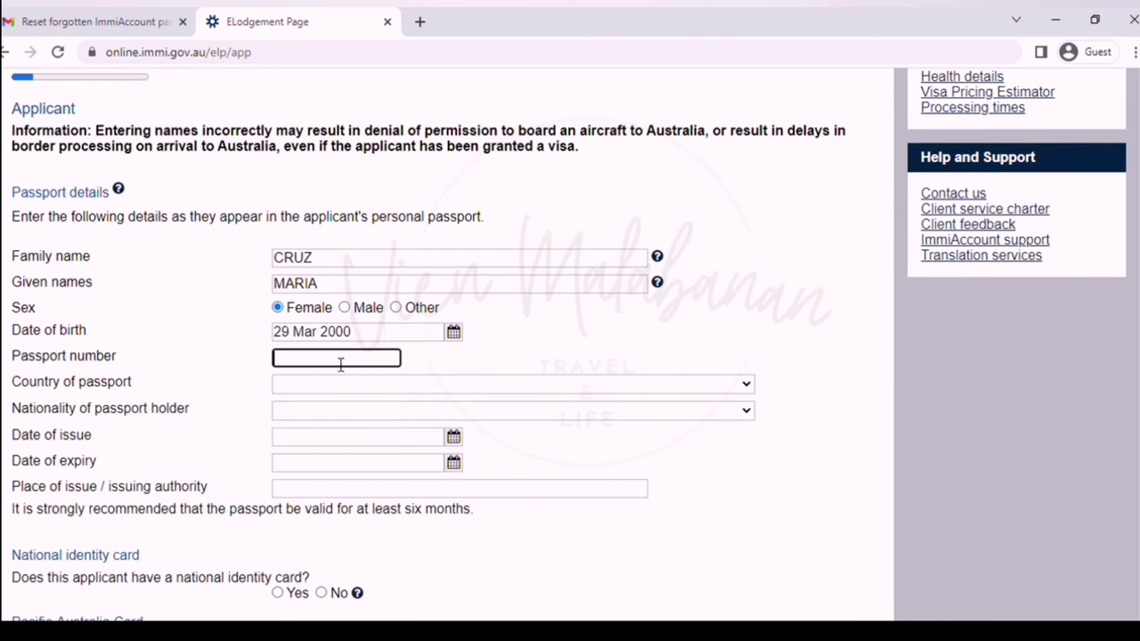
left_click(323, 389)
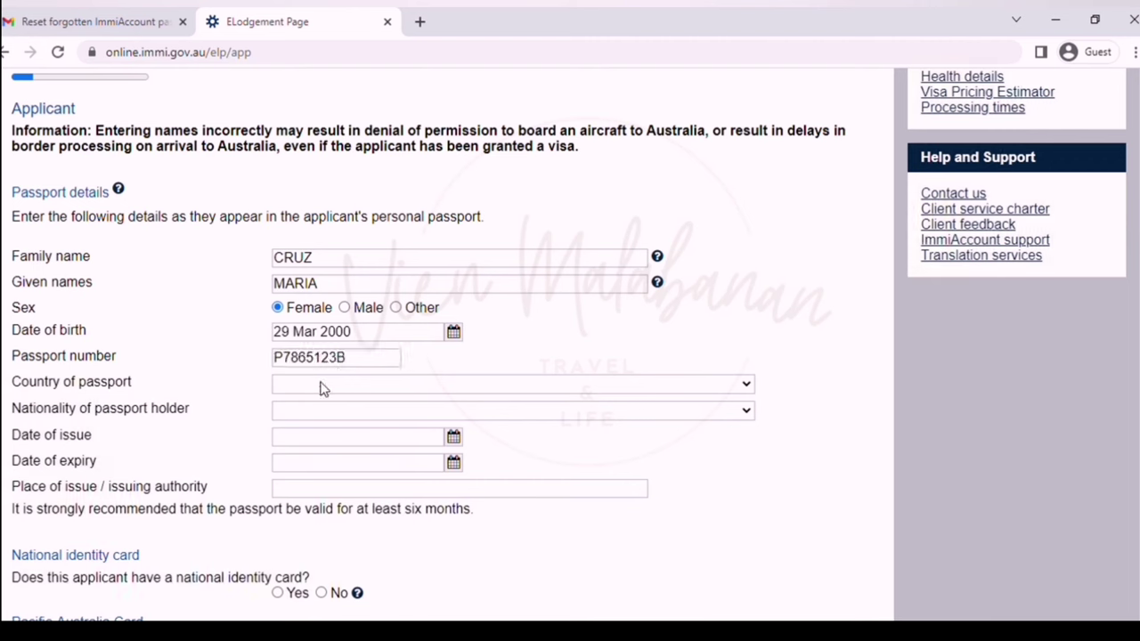
type("phil")
left_click(311, 411)
type("phil")
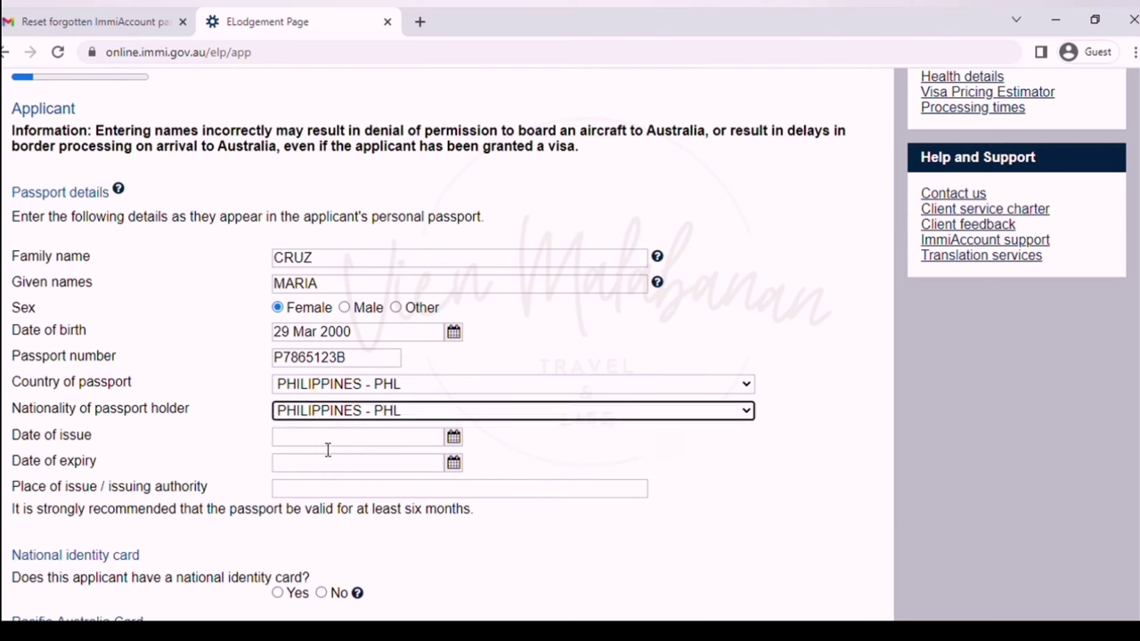
Step: Set the passport issue date to 10 Mar 2020 and expiry date to 09 Mar 2030
left_click(454, 438)
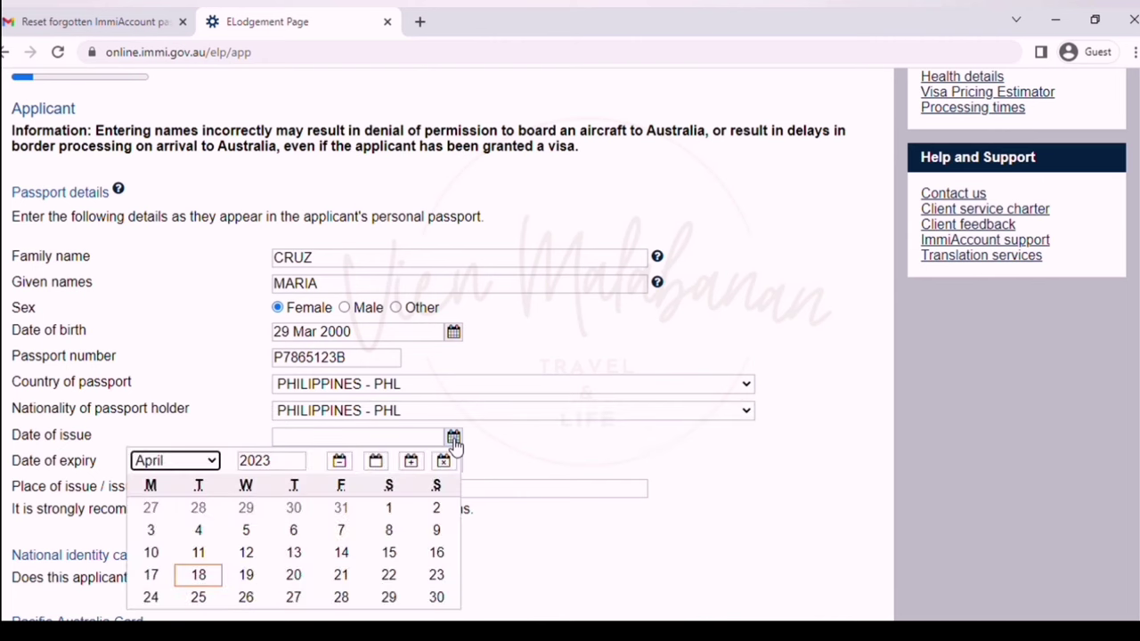
left_click_drag(272, 465, 266, 474)
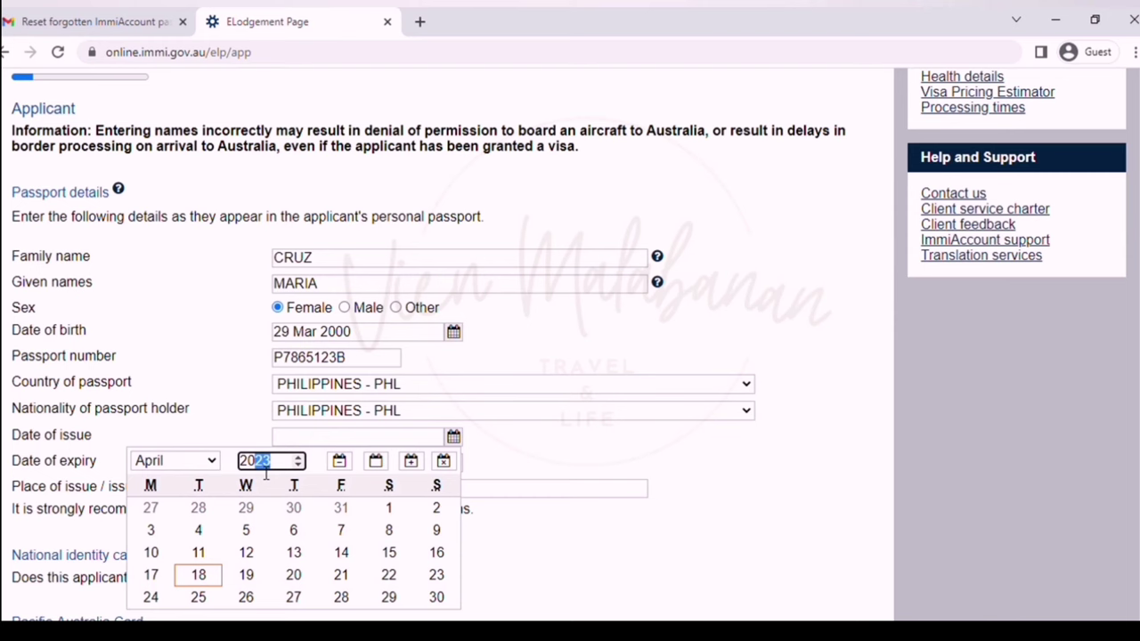
type("20")
left_click(197, 552)
left_click(454, 463)
double_click(267, 483)
type("2030")
left_click(191, 486)
left_click(185, 338)
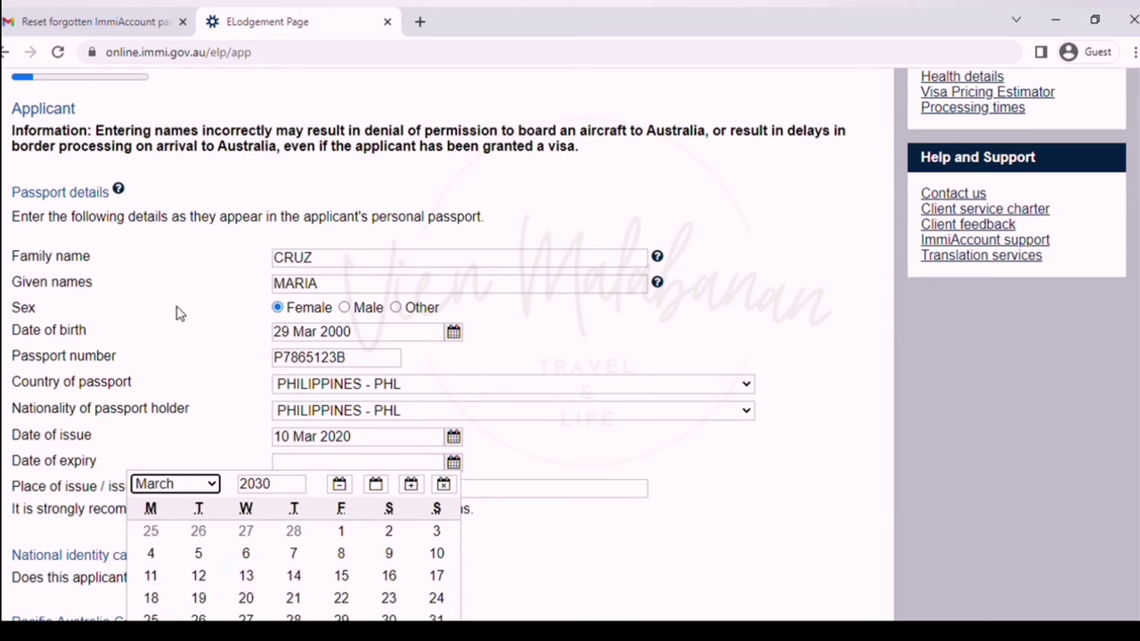
left_click(389, 554)
Step: Enter DFA MANILA as the passport's place of issue
left_click(575, 494)
type("DFA")
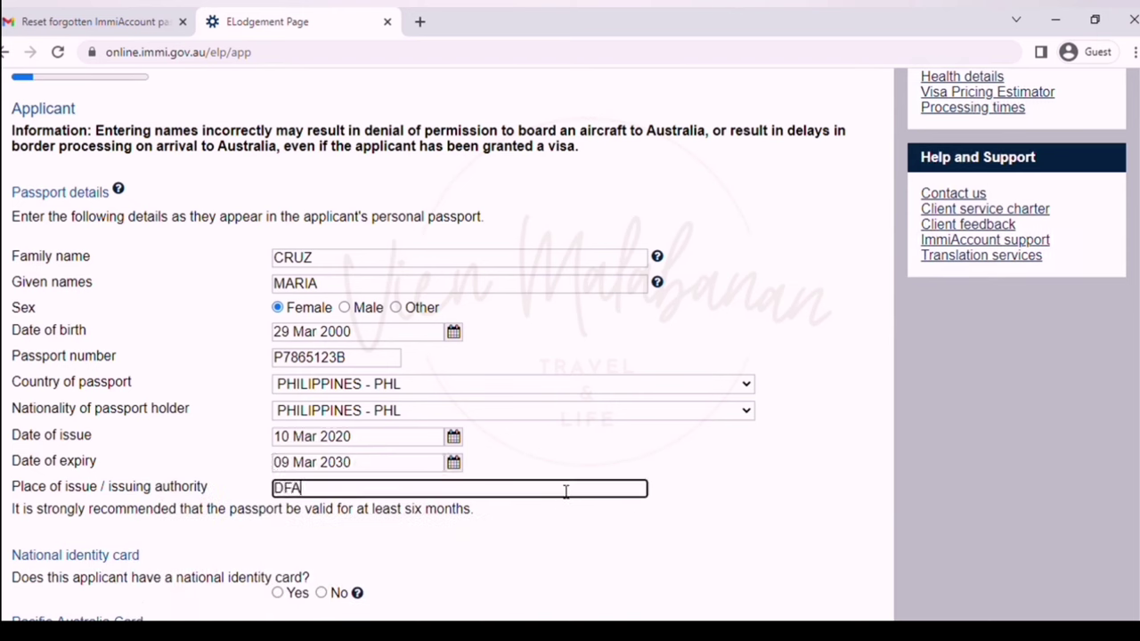
type(" MANILA")
scroll(445, 348, "down", 5)
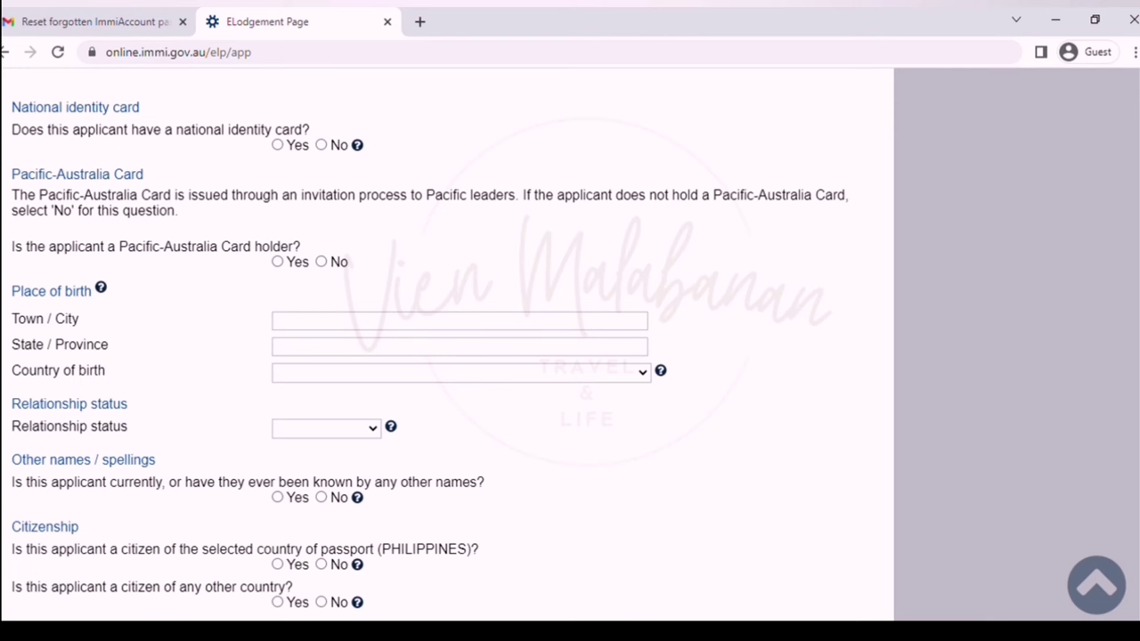
Step: Add a national identity card with the holder's names, card number and country PHILIPPINES
left_click(278, 145)
left_click(49, 223)
type("CRUZ")
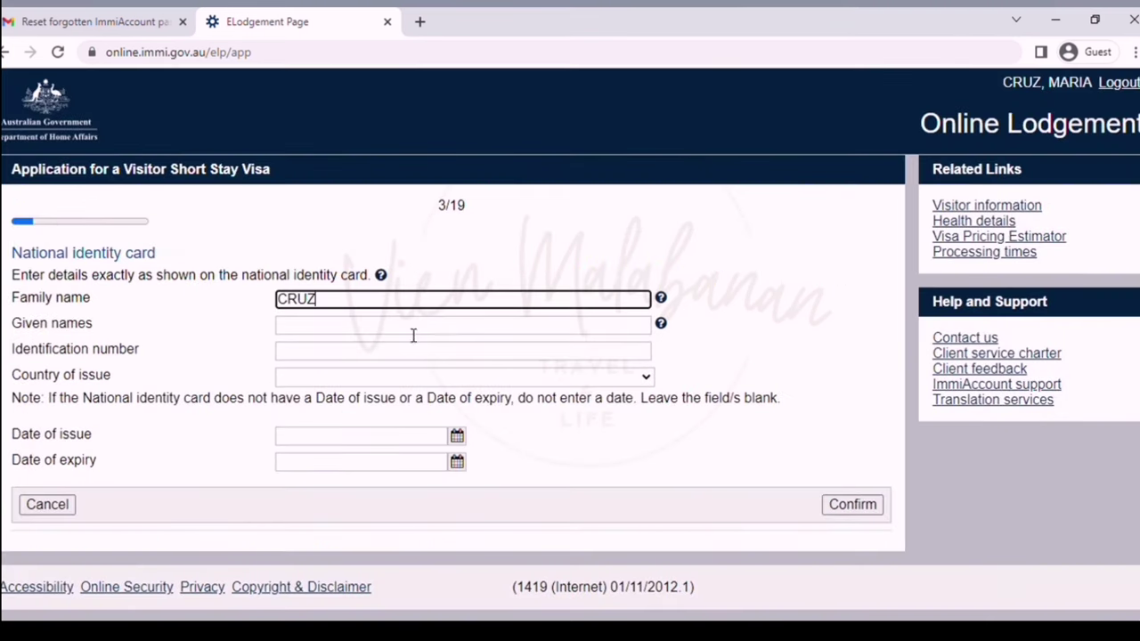
left_click(415, 331)
type("MARIA")
left_click(412, 354)
type("1234567890123456")
key("Tab")
type("ph")
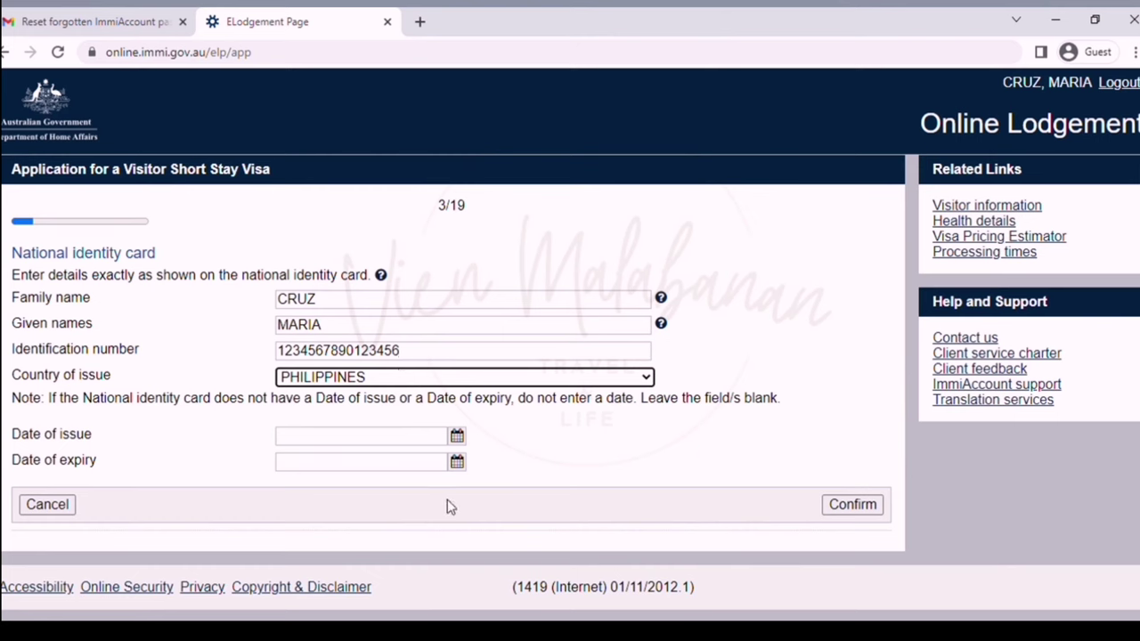
Step: Set the card's issue date to 17 Mar 2021 and confirm the entry
left_click(457, 436)
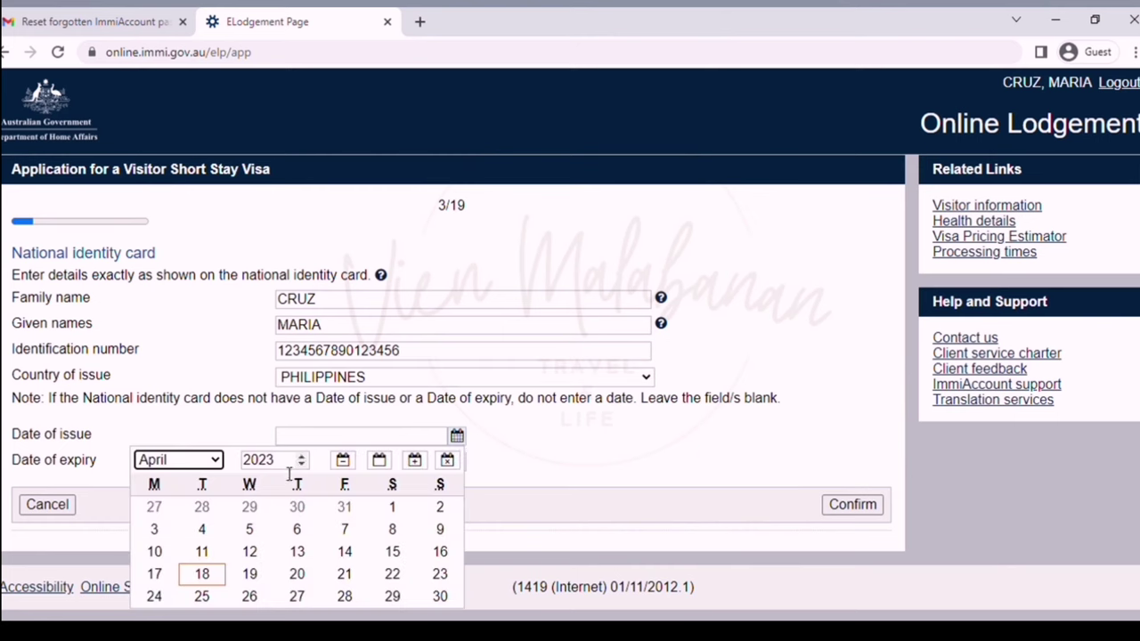
double_click(278, 465)
type("2021")
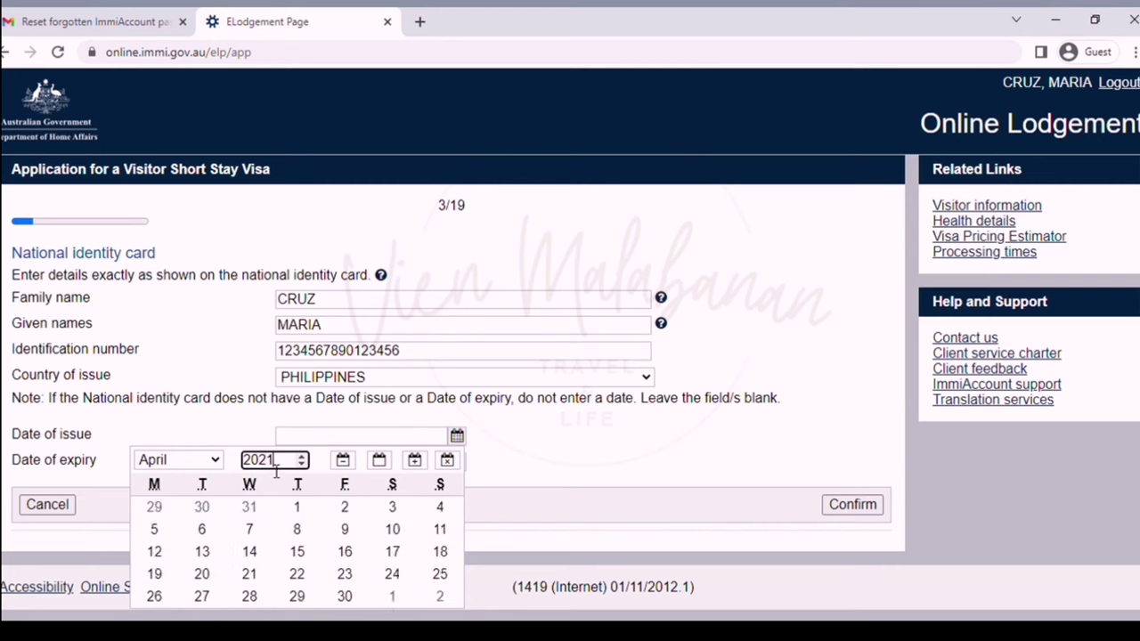
left_click(215, 473)
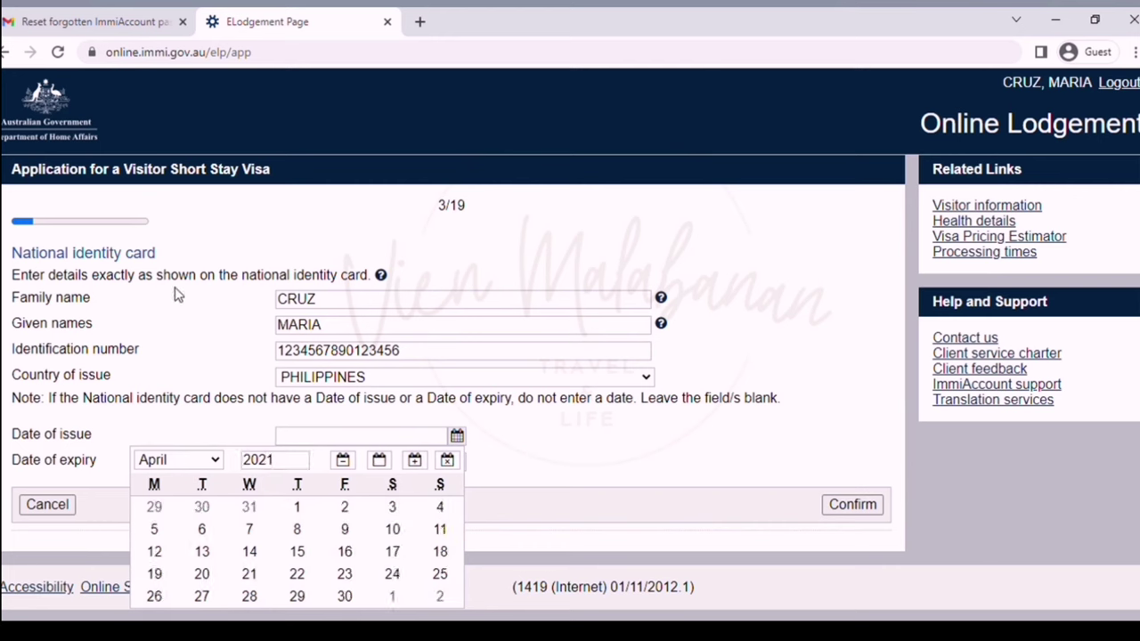
key("Up")
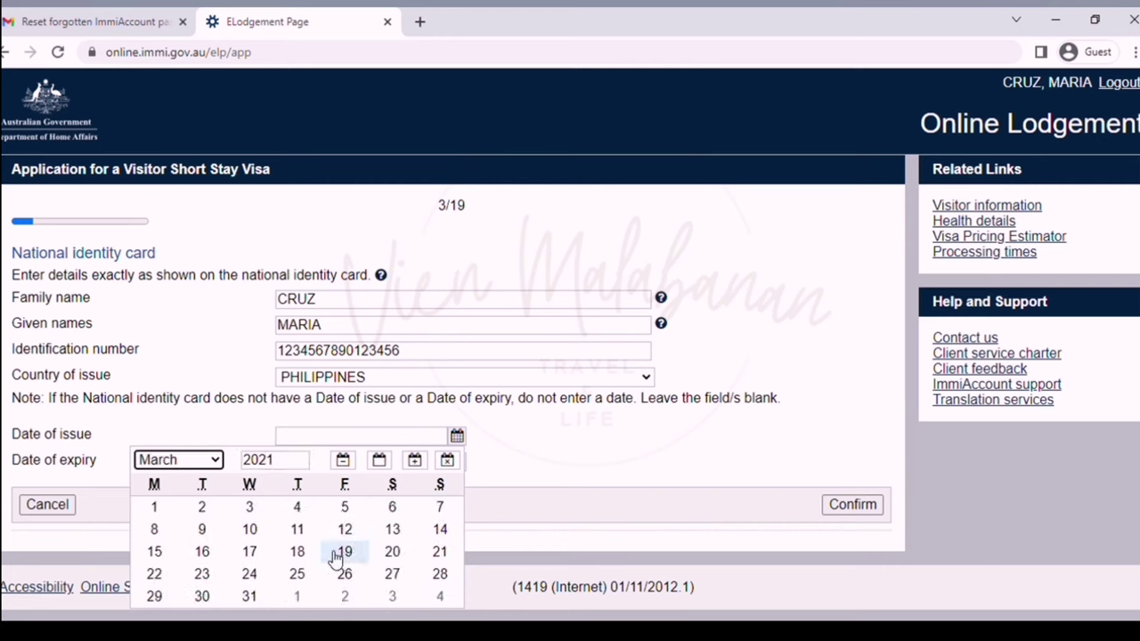
left_click(258, 553)
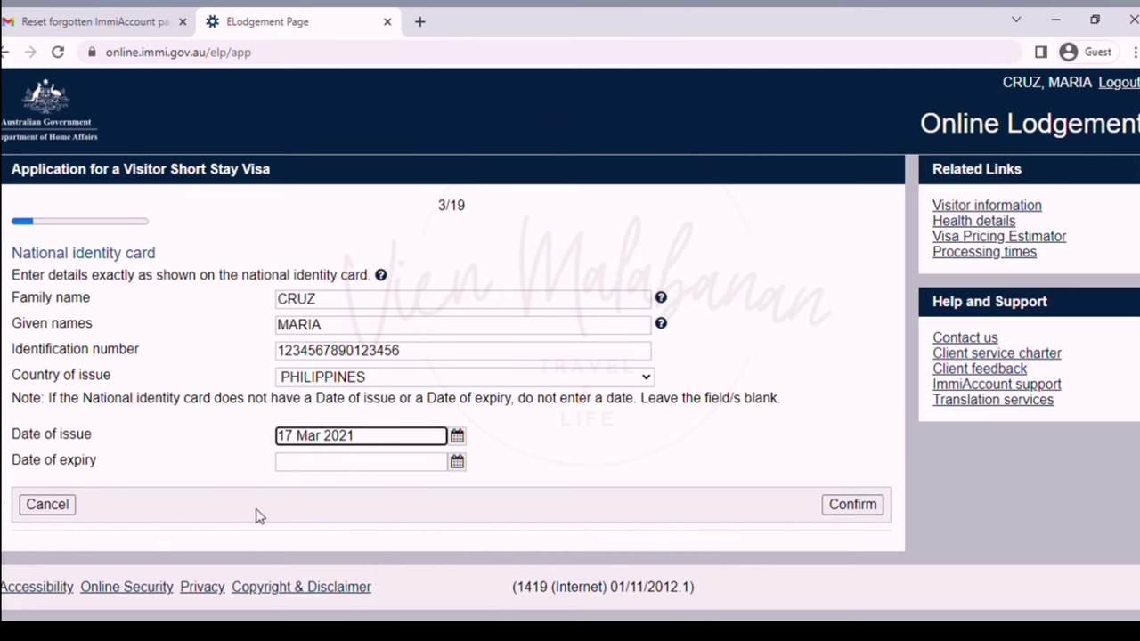
left_click(864, 505)
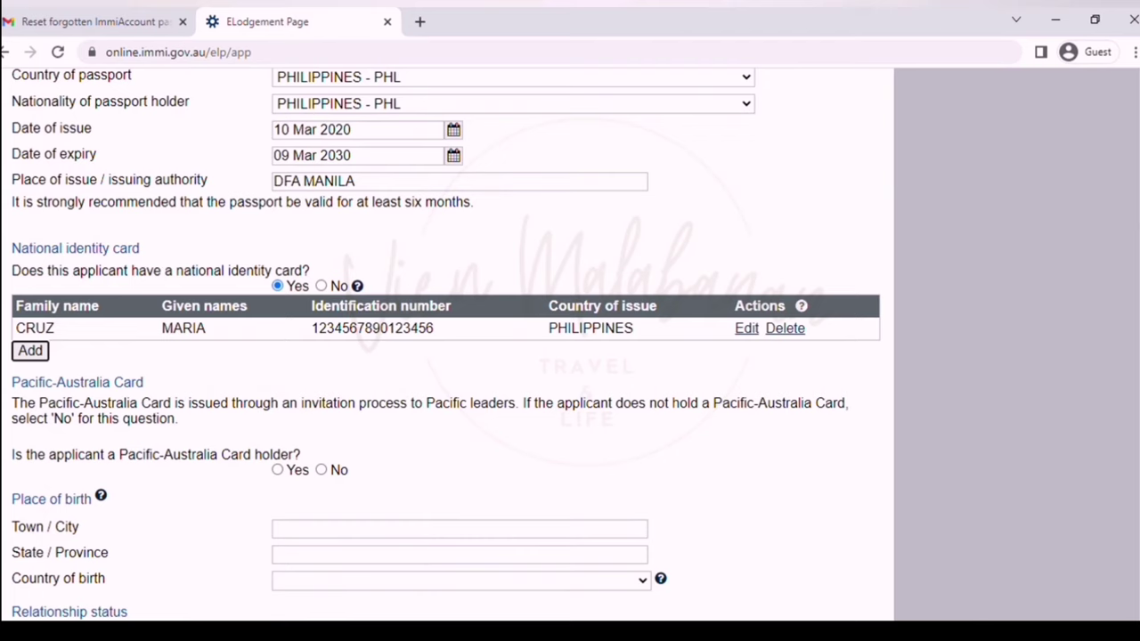
scroll(445, 345, "down", 3)
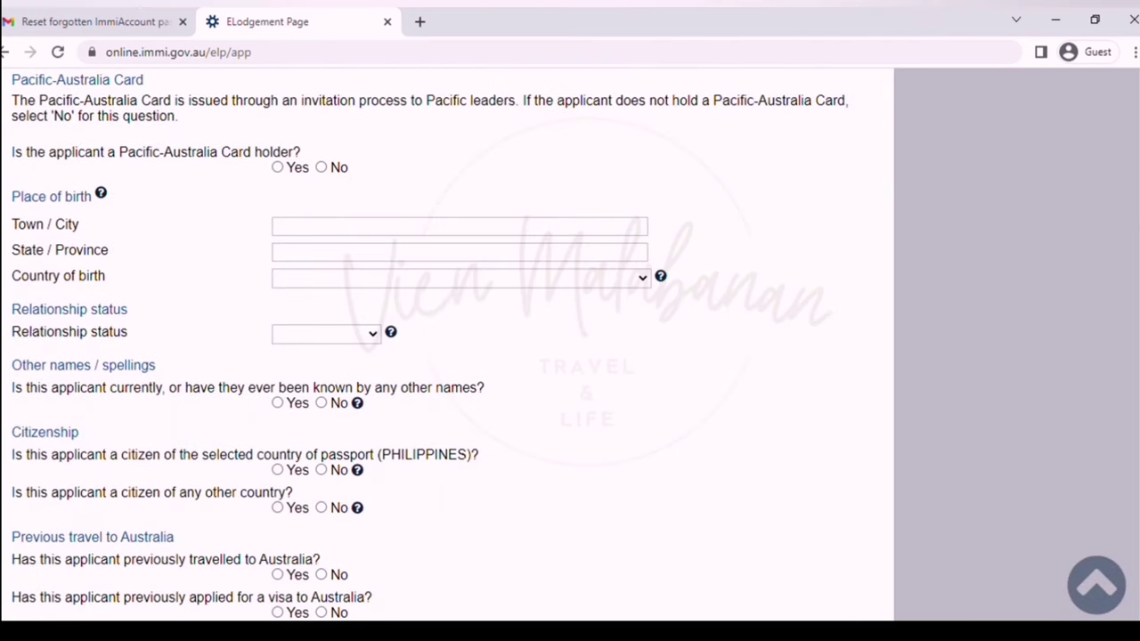
Step: Answer No to a Pacific-Australia Card; set birthplace PASIG CITY, METRO MANILA, PHILIPPINES and Never Married
left_click(328, 167)
left_click(335, 234)
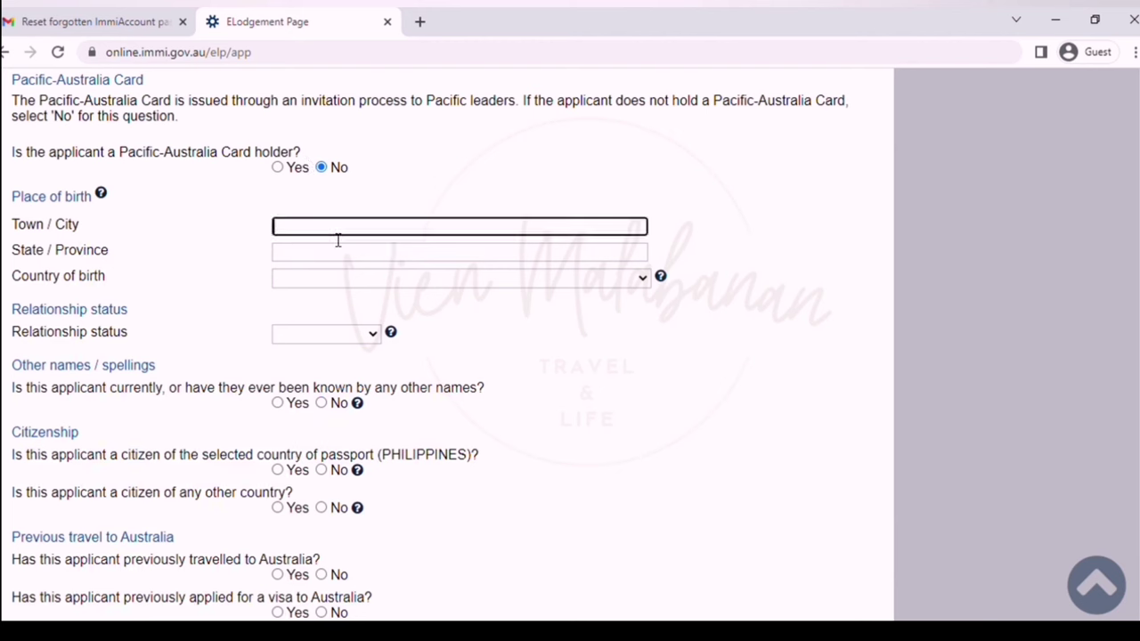
type("PASIG CITY")
left_click(391, 256)
type("METRO MANILA")
key("Tab")
type("ph")
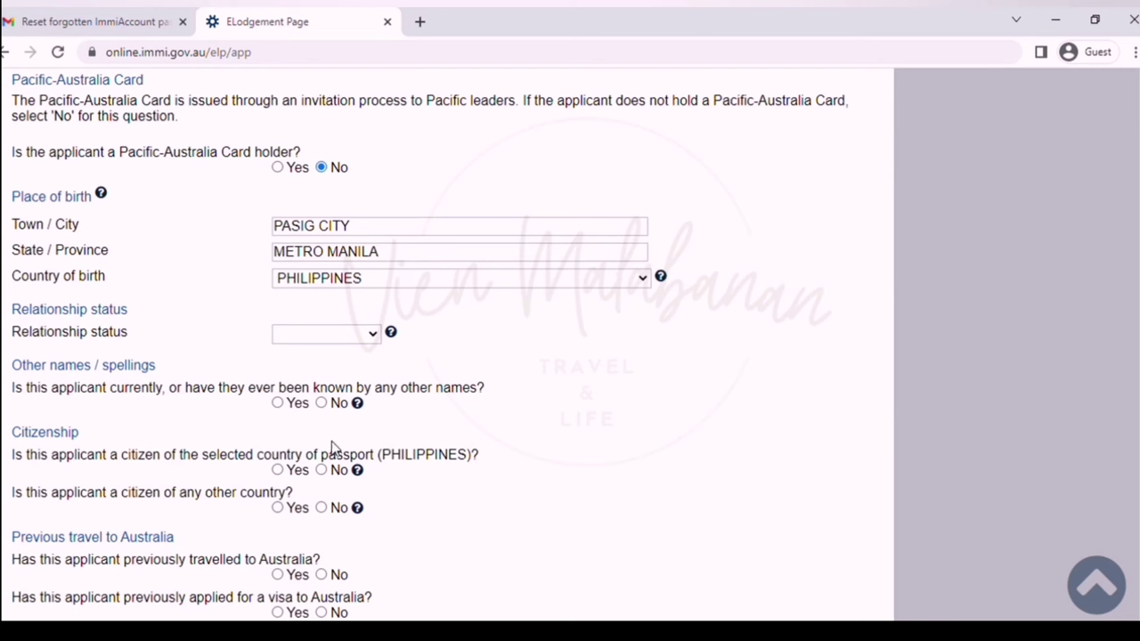
key("Tab")
key("n")
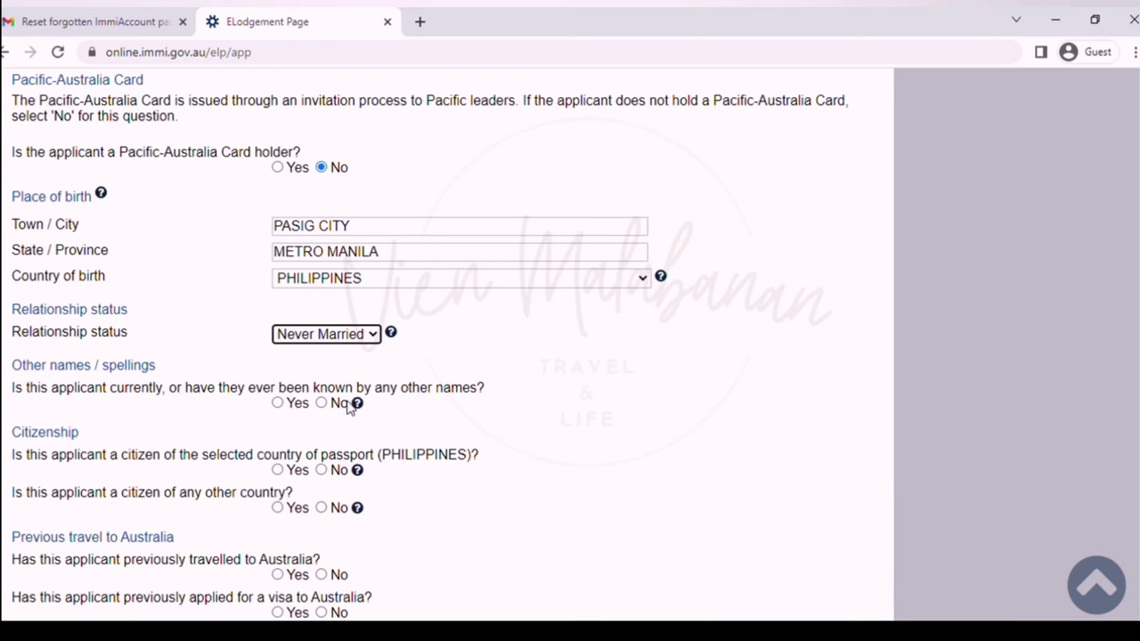
Step: Answer No to other names, Yes to Philippine citizenship, and No to other citizenships
left_click(321, 403)
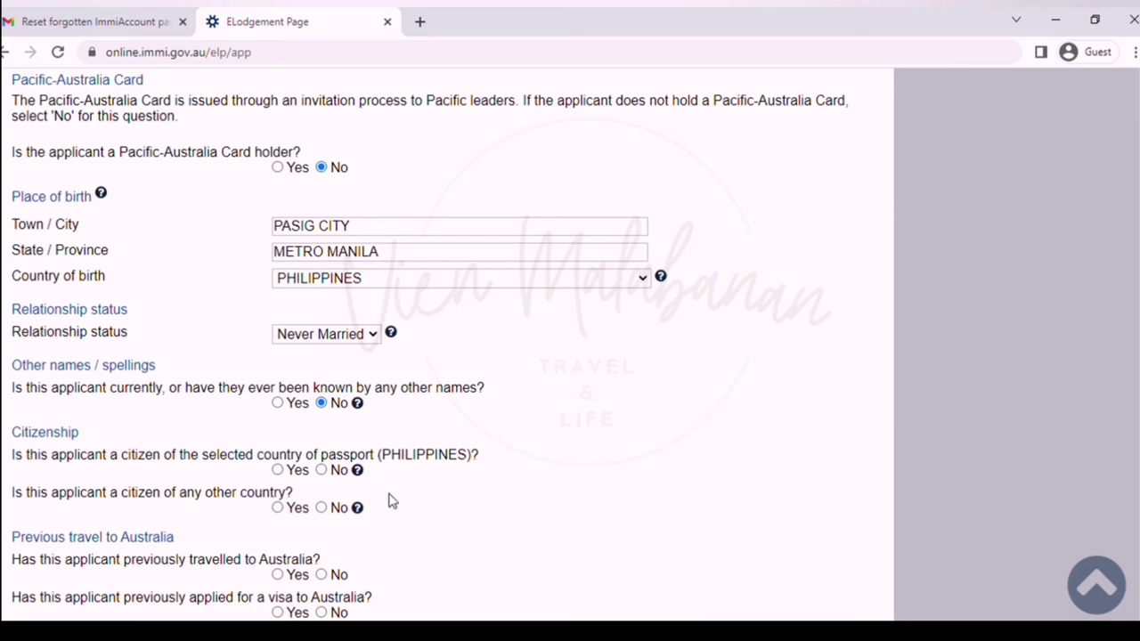
left_click_drag(378, 459, 481, 463)
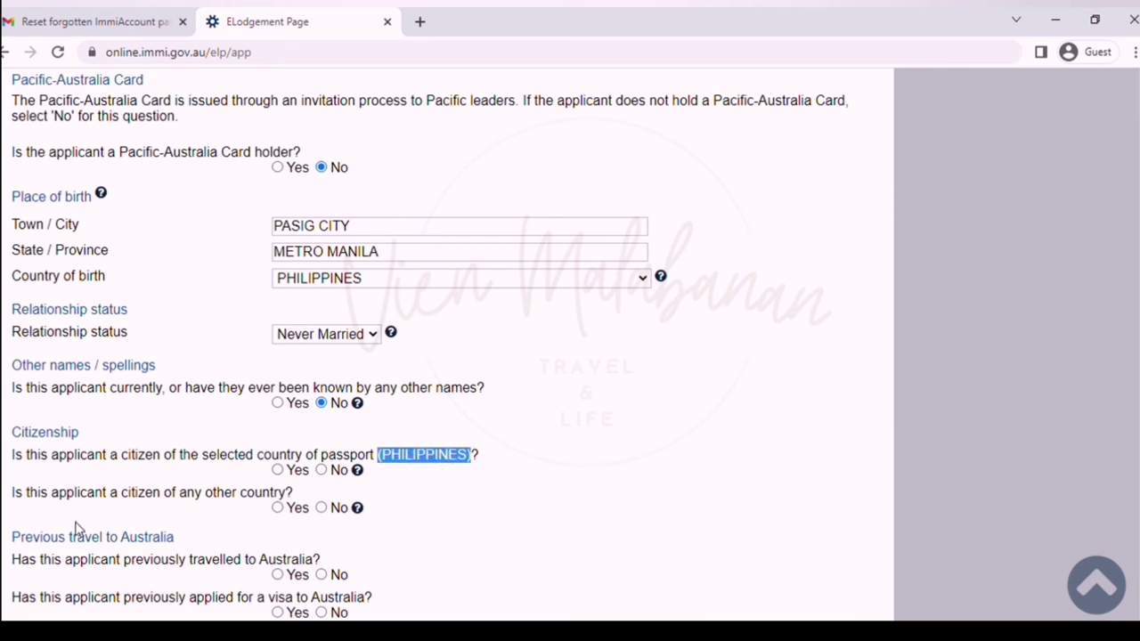
left_click(277, 470)
left_click(321, 507)
scroll(324, 571, "down", 1)
scroll(445, 356, "down", 4)
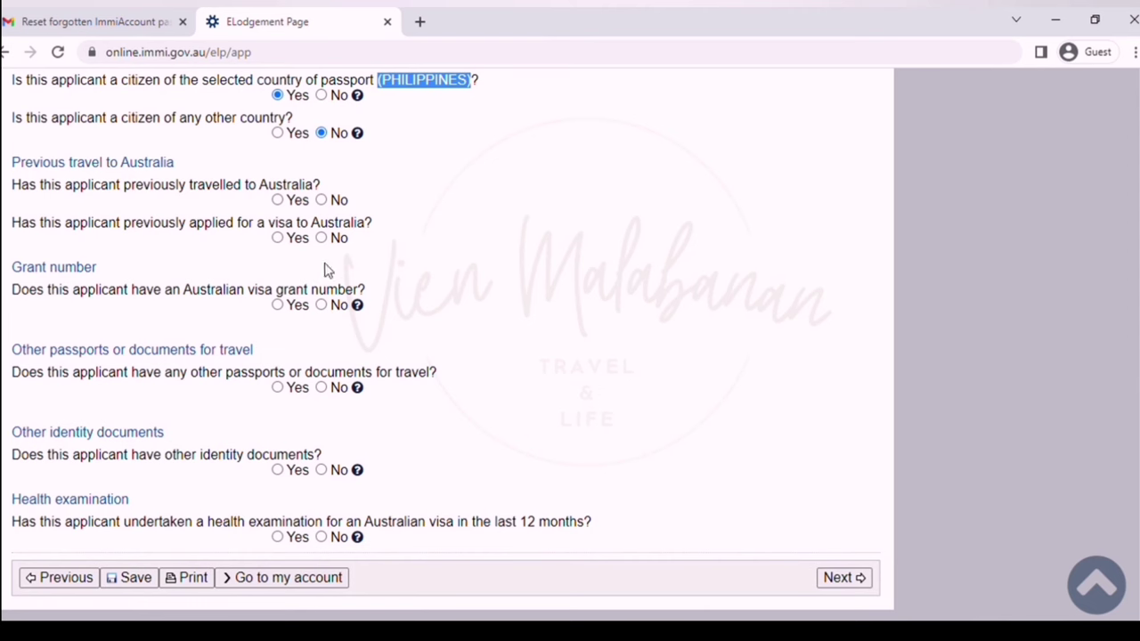
Step: Answer No to prior travel, visa applications, grant number and other passports; Yes to other identity documents
left_click(323, 220)
left_click(321, 200)
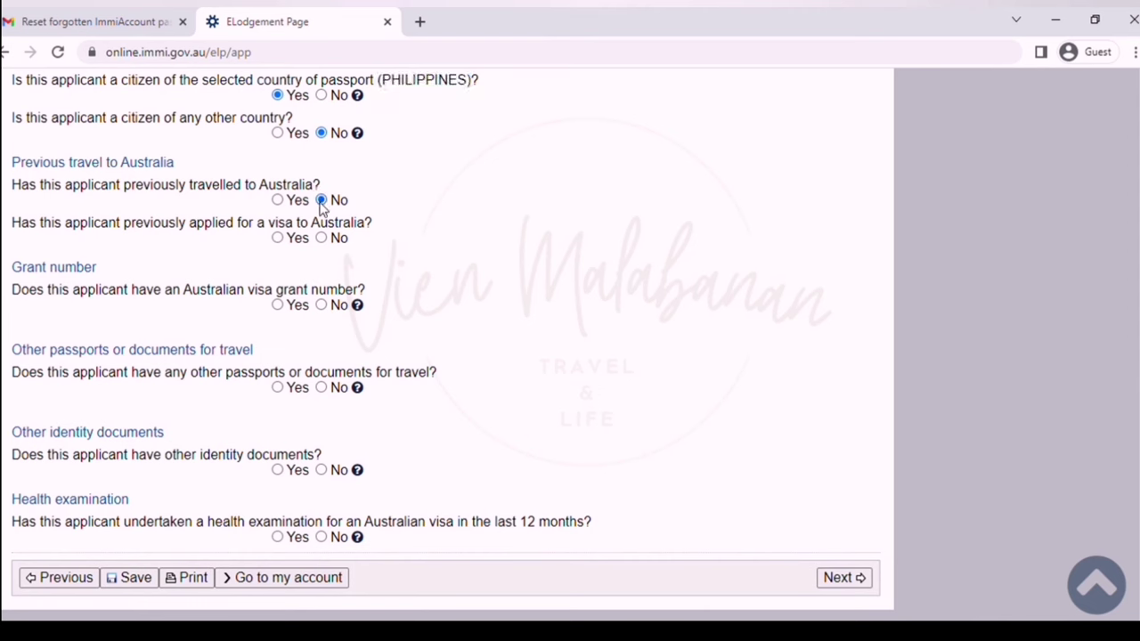
left_click(322, 201)
left_click(322, 237)
left_click(322, 305)
left_click(322, 389)
left_click(279, 472)
left_click(37, 543)
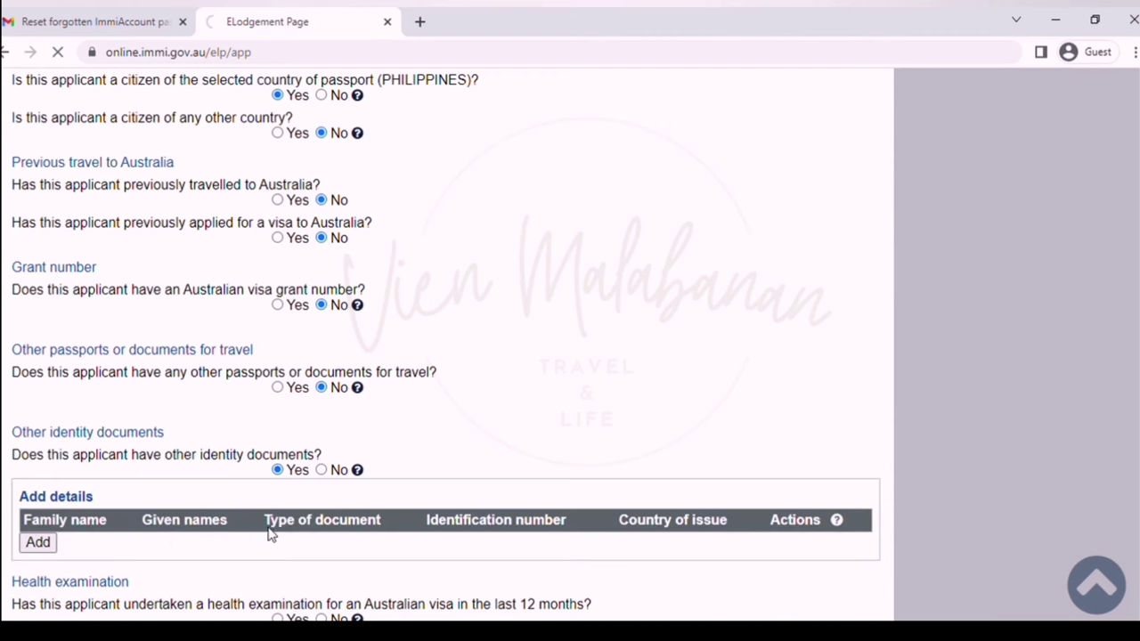
Step: Fill in a Drivers licence entry with holder names, licence number and country PHILIPPINES
type("CRUZ")
left_click(442, 360)
type("MARIA")
left_click(382, 387)
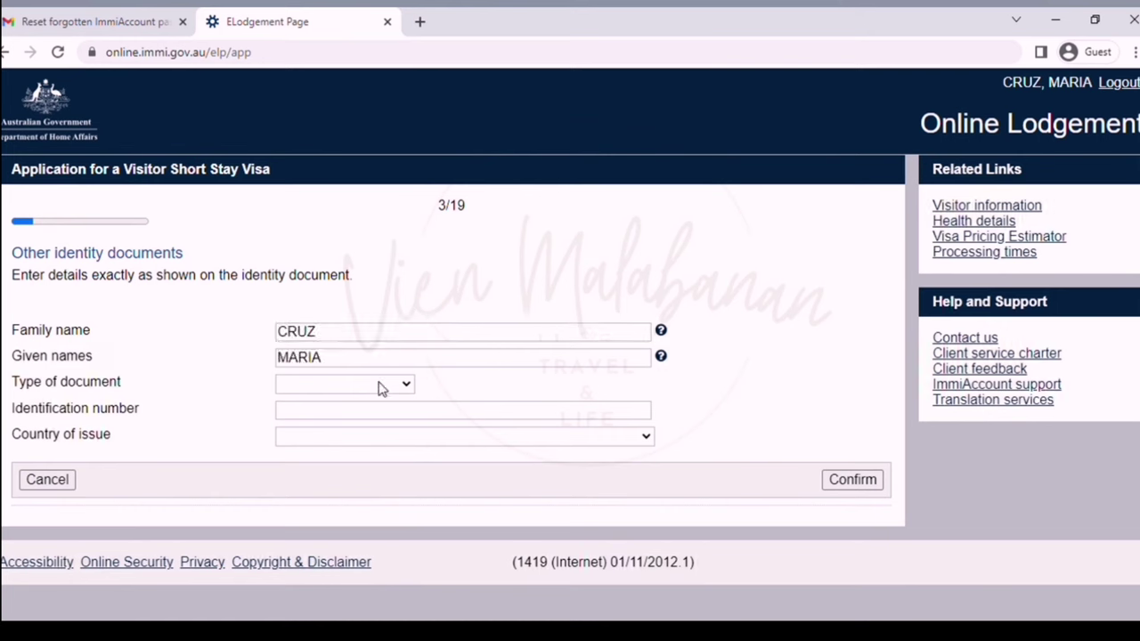
left_click(355, 441)
left_click(369, 420)
left_click(372, 443)
type("phil")
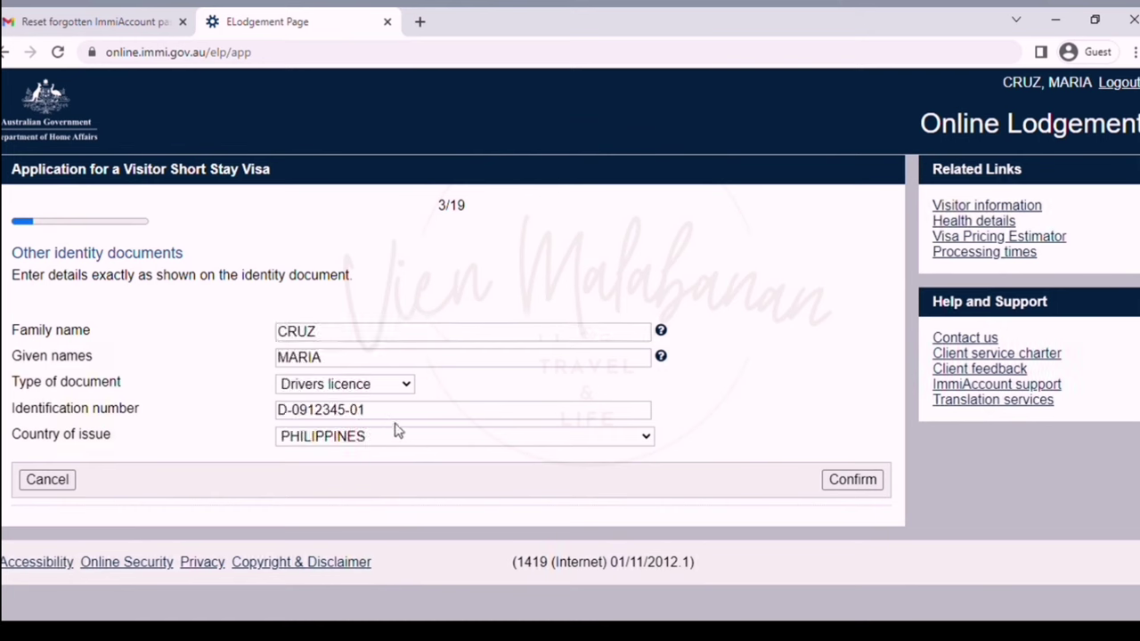
key("Return")
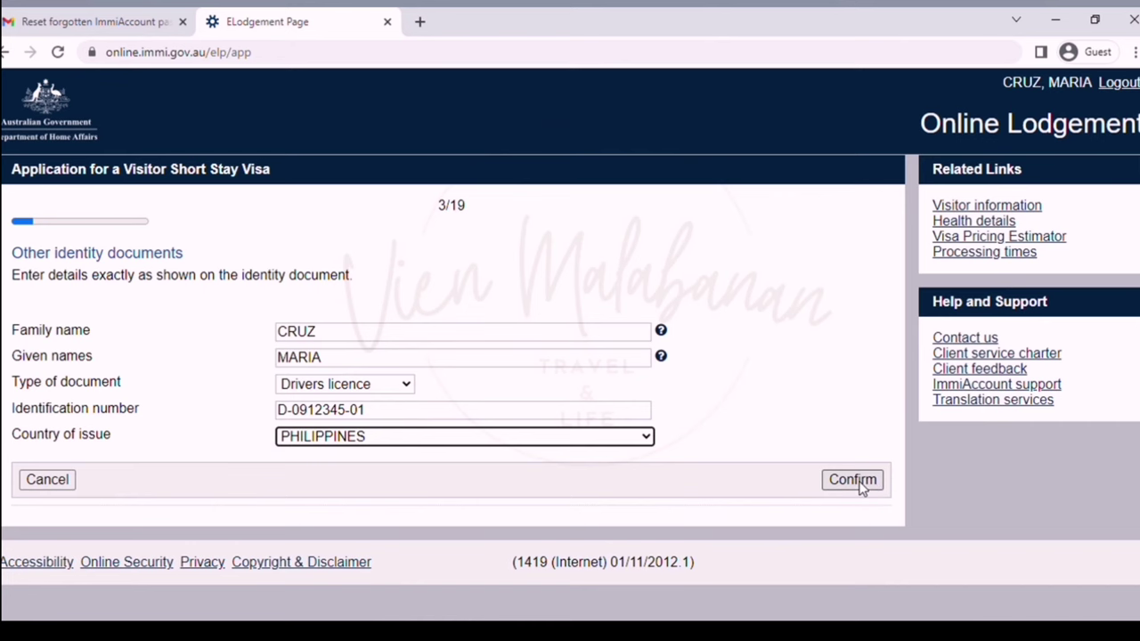
Step: Save the licence, answer No to a recent health examination, and move to page 4
left_click(852, 480)
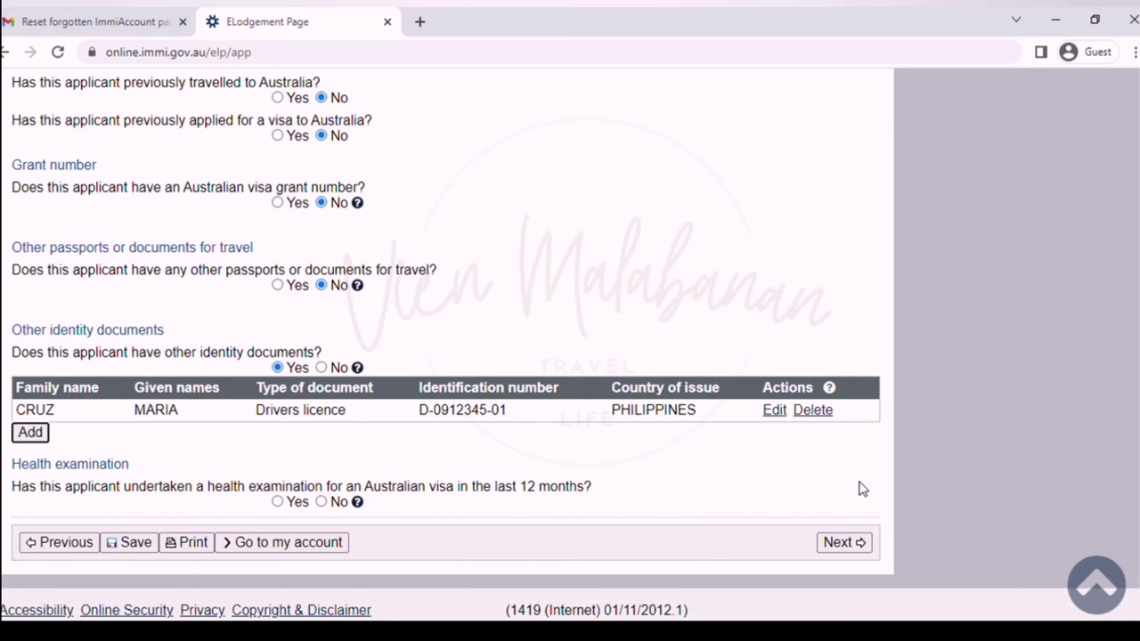
left_click(322, 501)
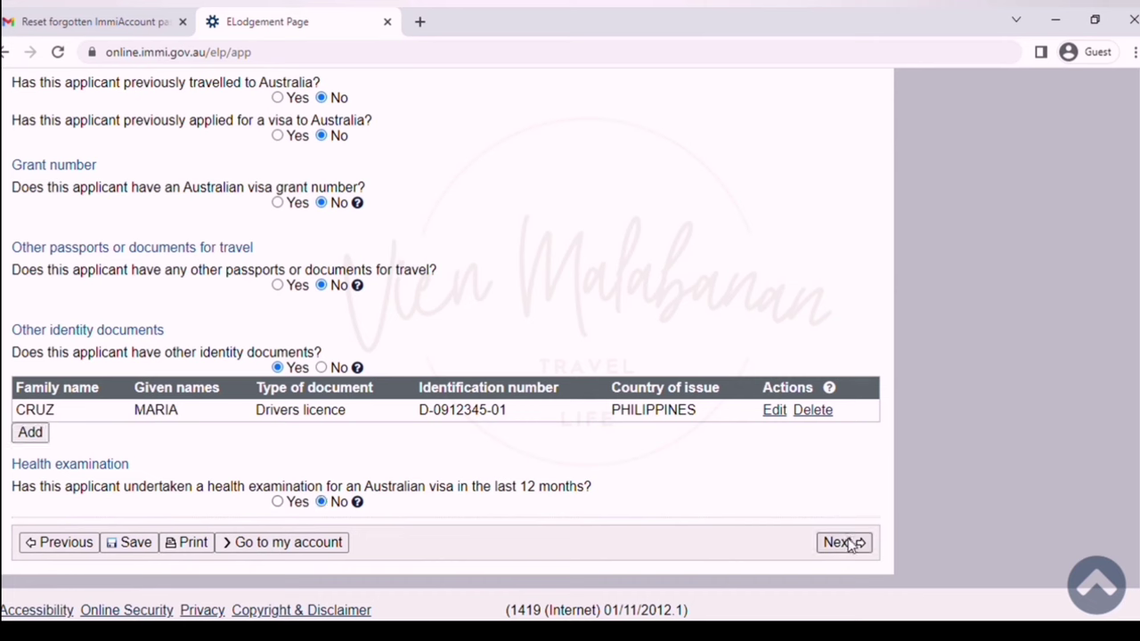
left_click(849, 544)
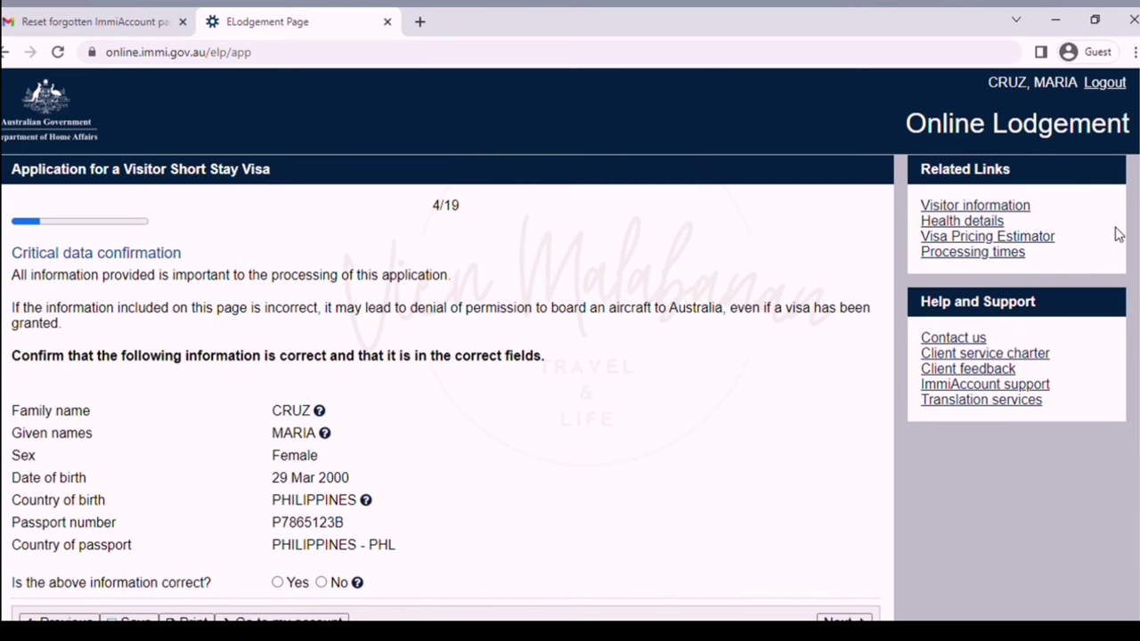
Step: Confirm the critical data is correct and declare no travelling companions
scroll(548, 344, "down", 1)
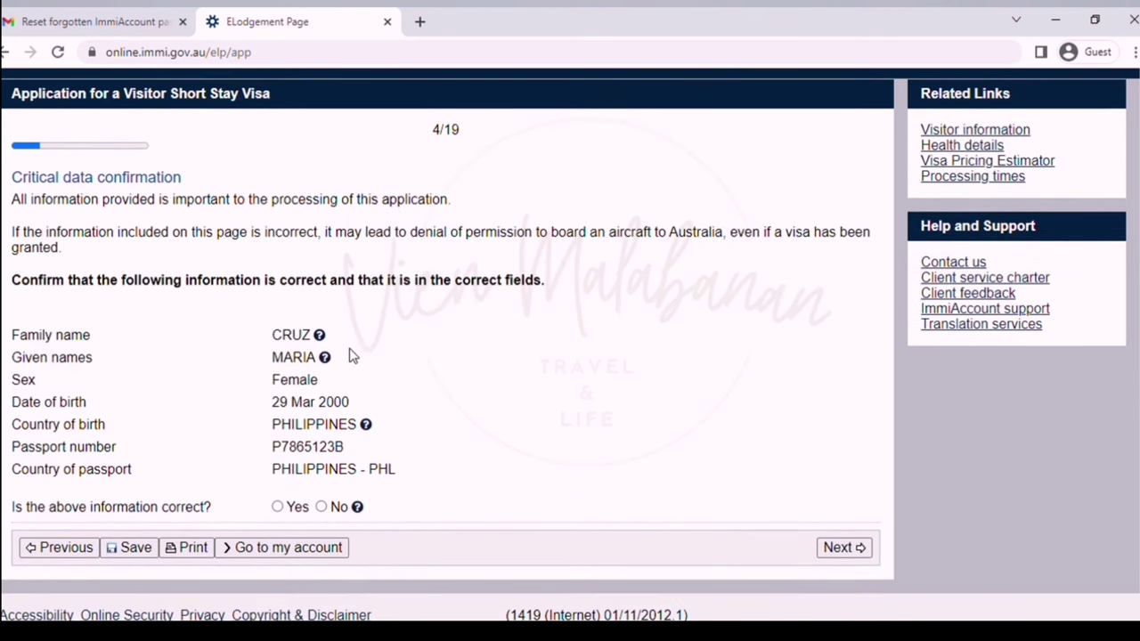
left_click(278, 508)
left_click(857, 552)
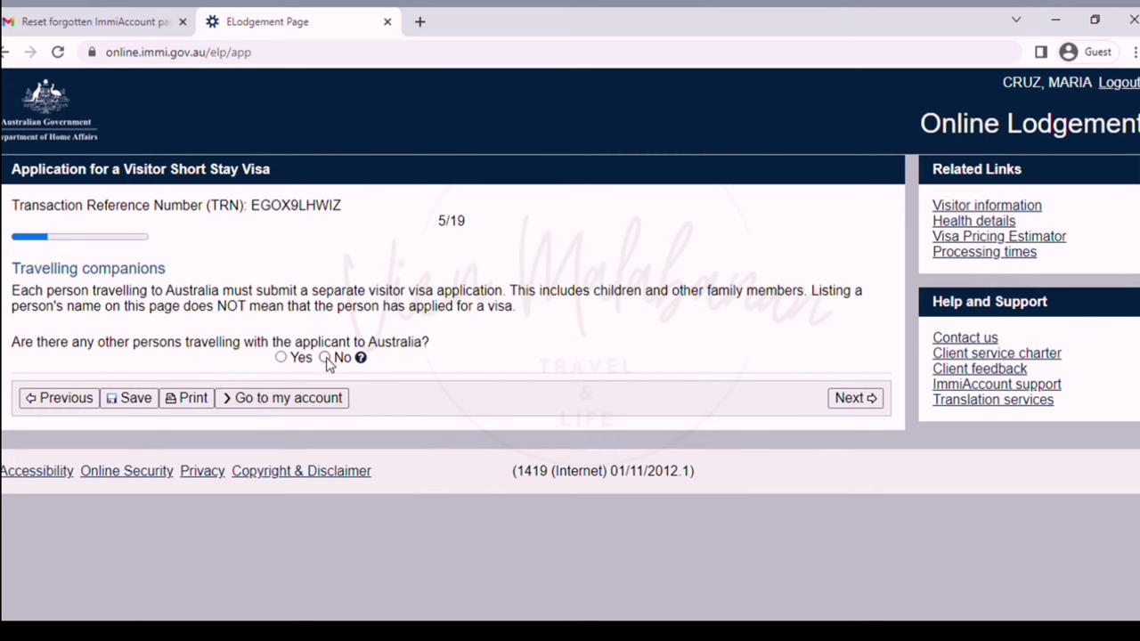
left_click(325, 358)
left_click(855, 399)
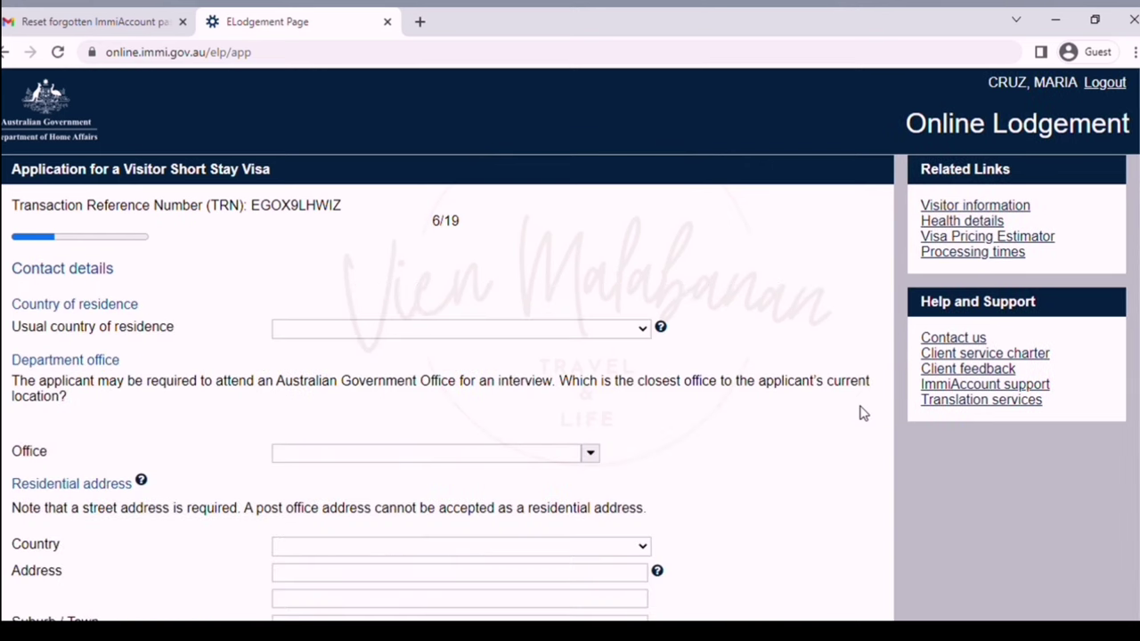
Step: Set usual country of residence to PHILIPPINES and choose the Philippines, Manila office
left_click(285, 332)
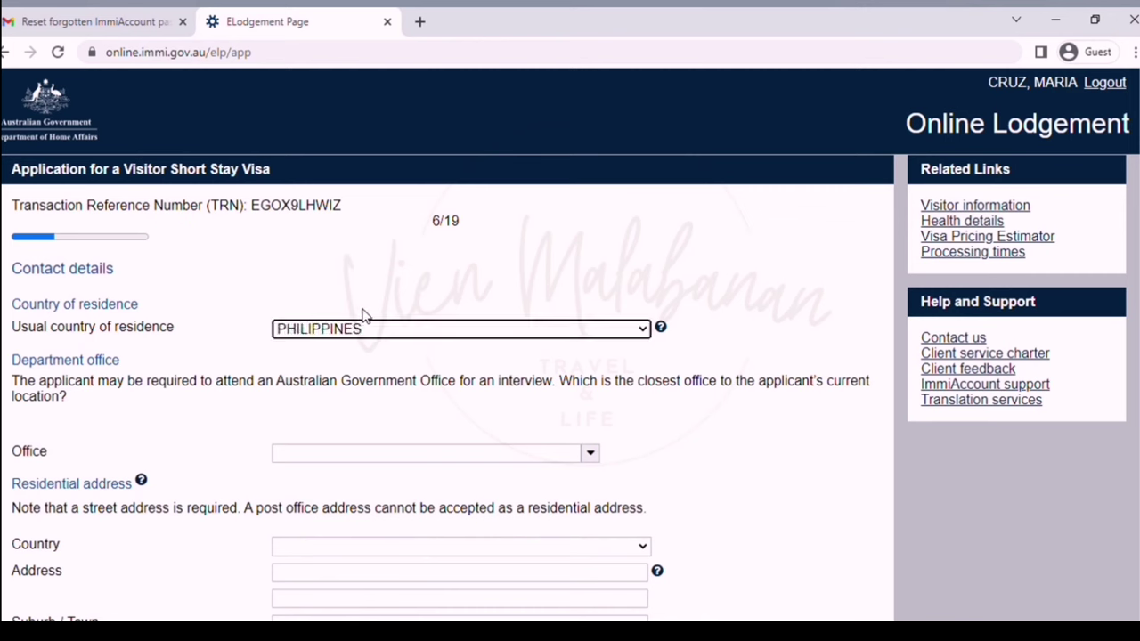
left_click(384, 454)
type("PHI")
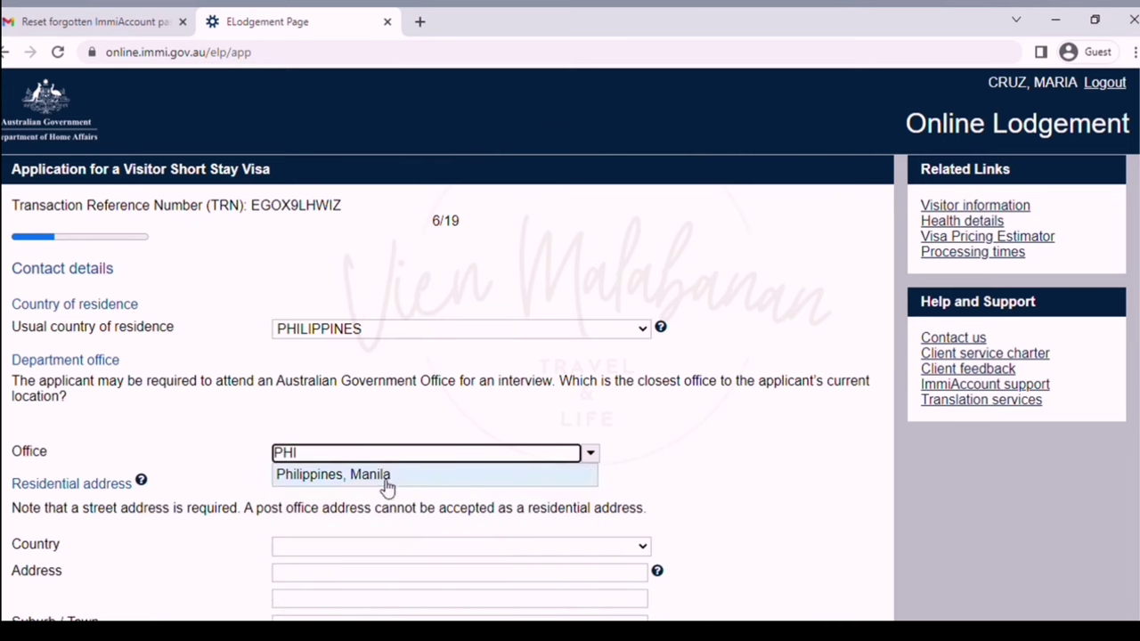
left_click(374, 475)
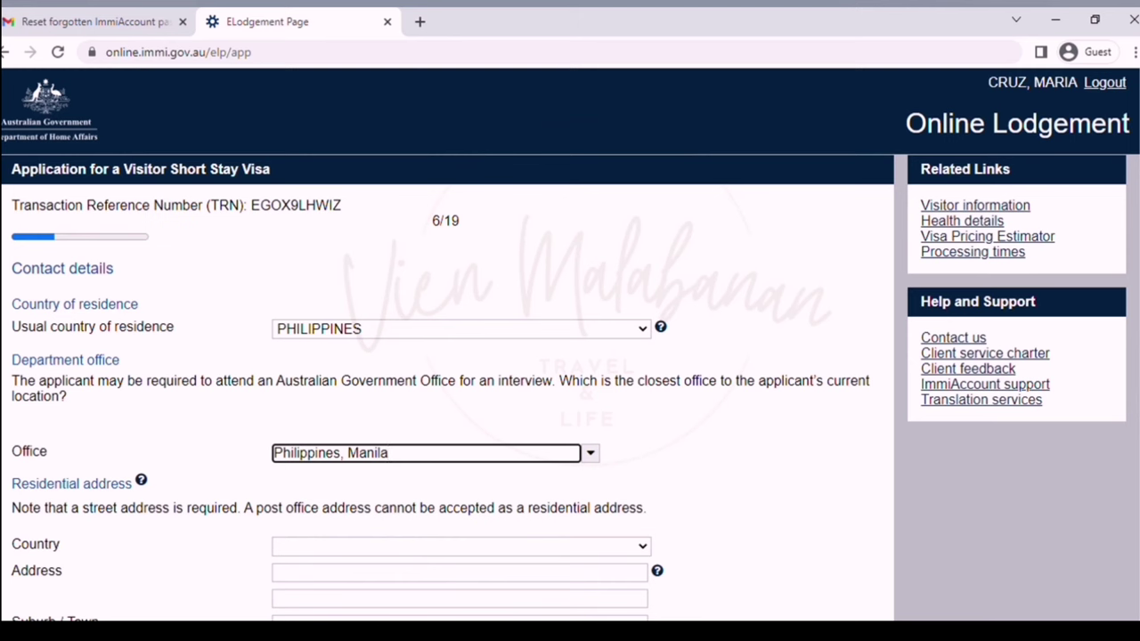
Step: Enter a Philippines residential address: street, town, National Capital Region state and postal code
scroll(570, 356, "down", 5)
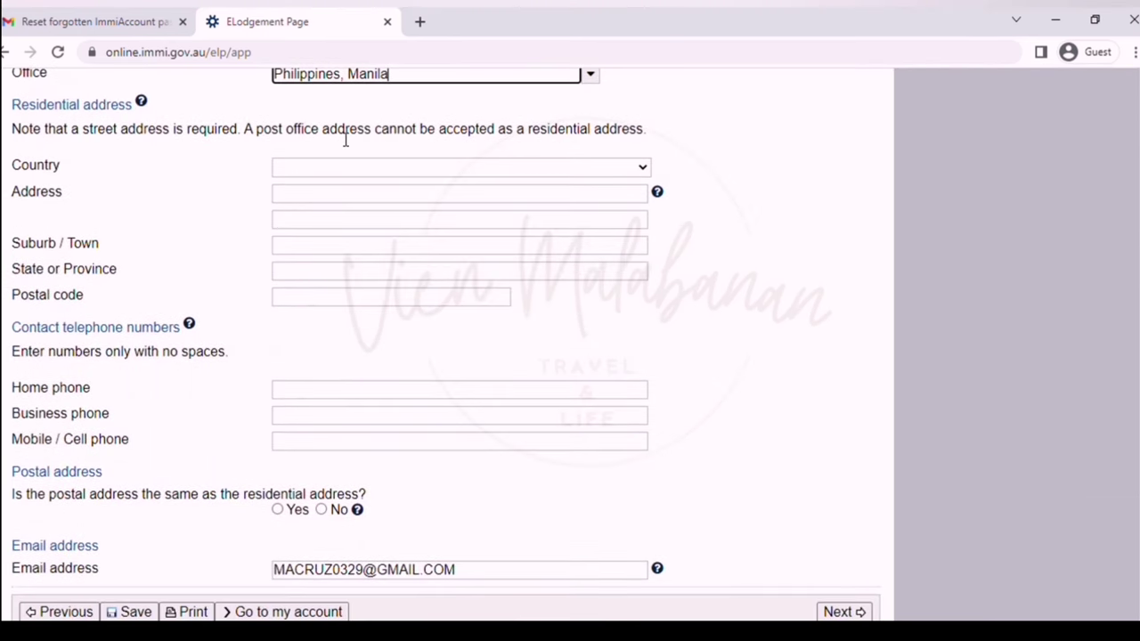
left_click(304, 175)
type("phil")
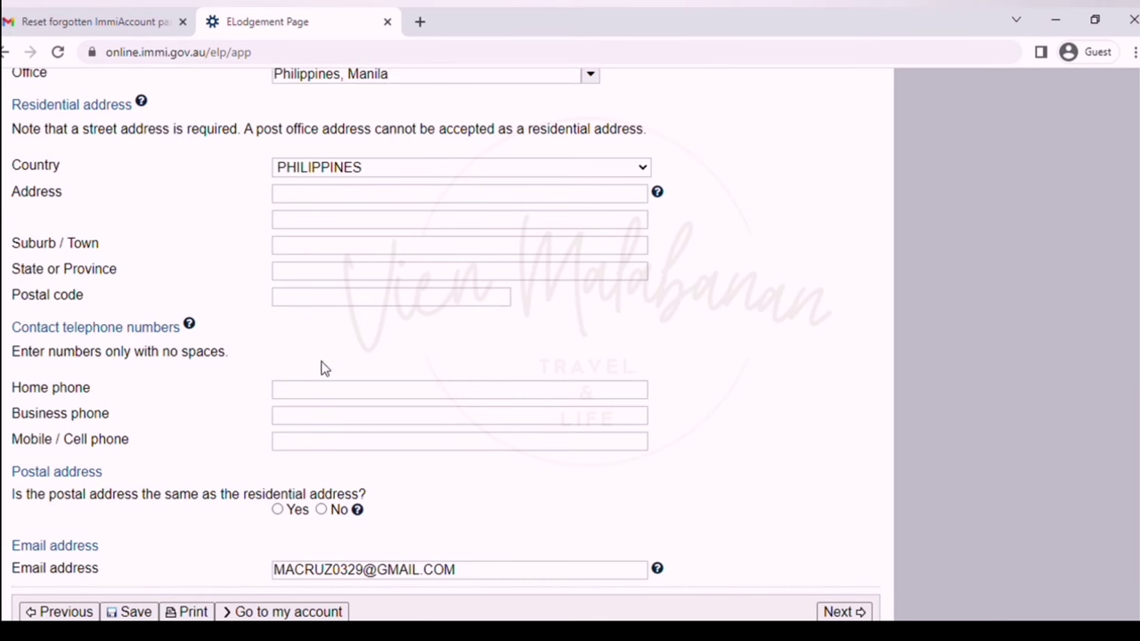
left_click(310, 198)
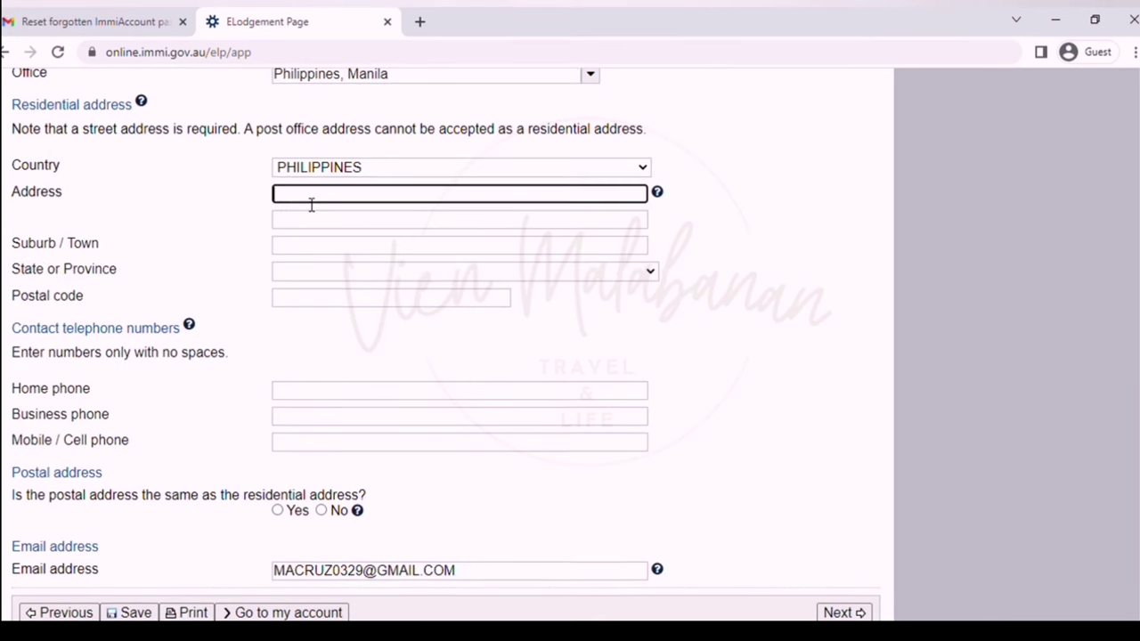
type("123 MAIN ST. BARANGAY 1")
left_click(313, 247)
type("PASIG CITY")
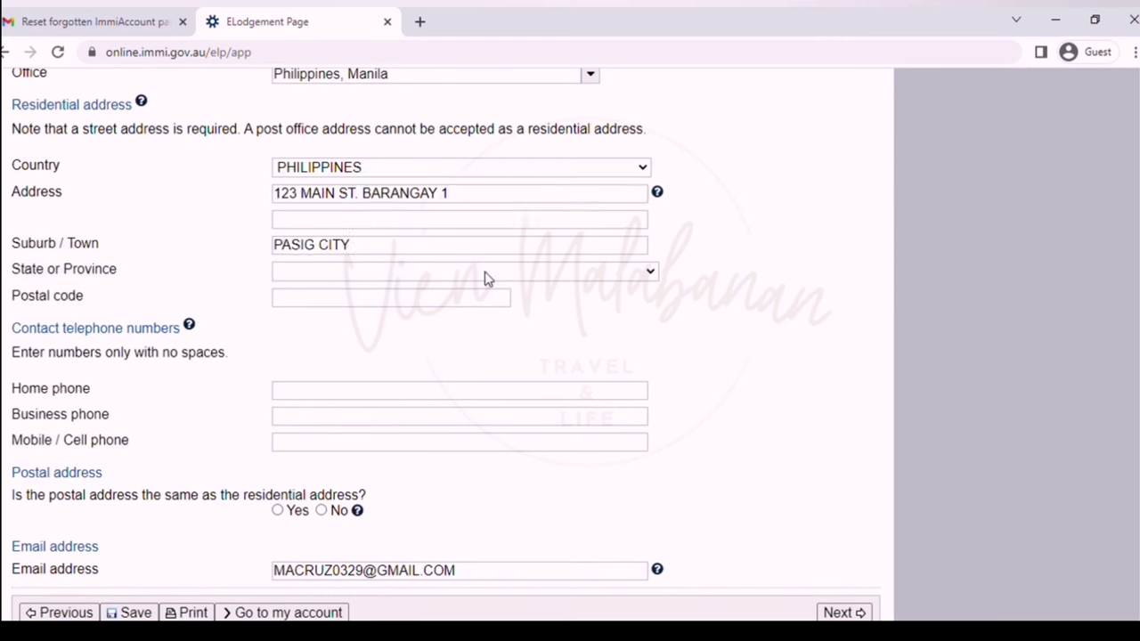
left_click(484, 278)
type("m")
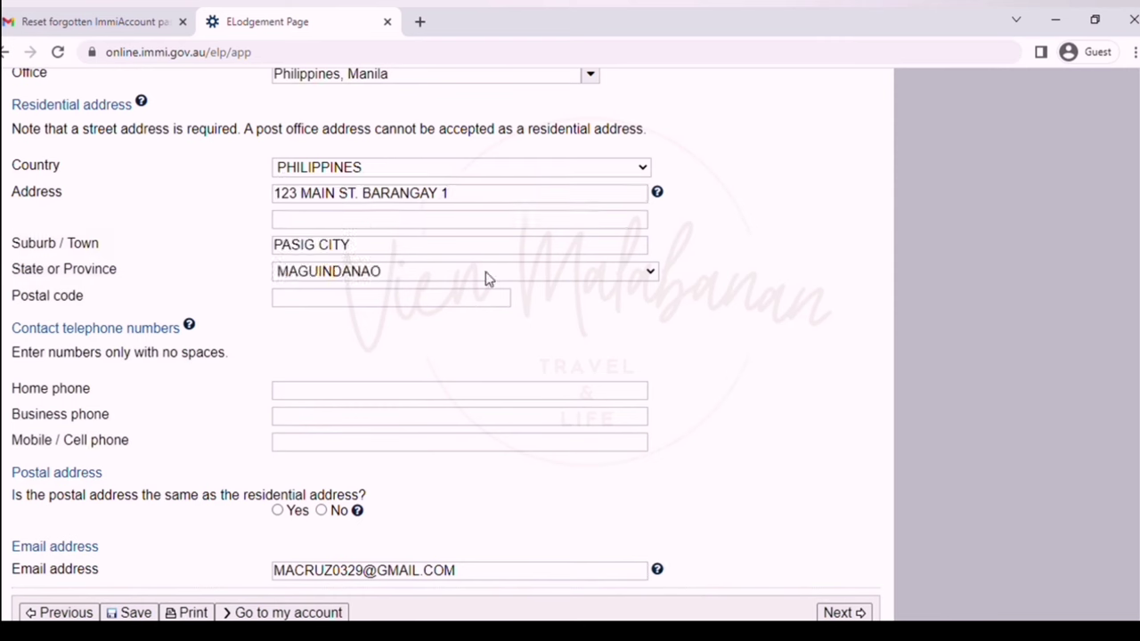
type("n")
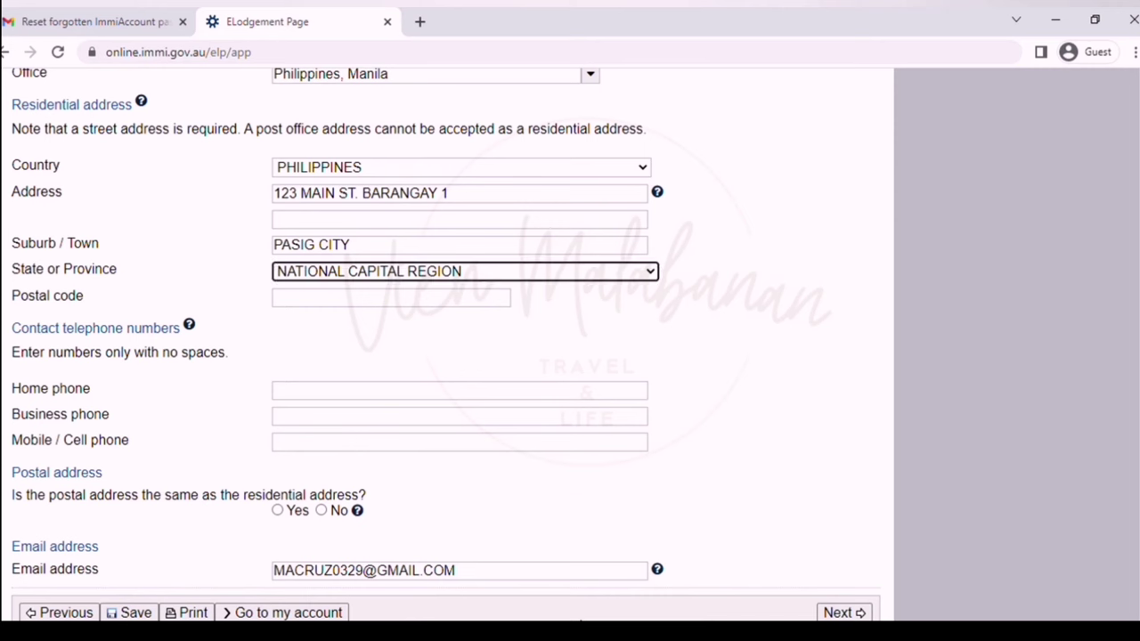
left_click(318, 300)
type("1000")
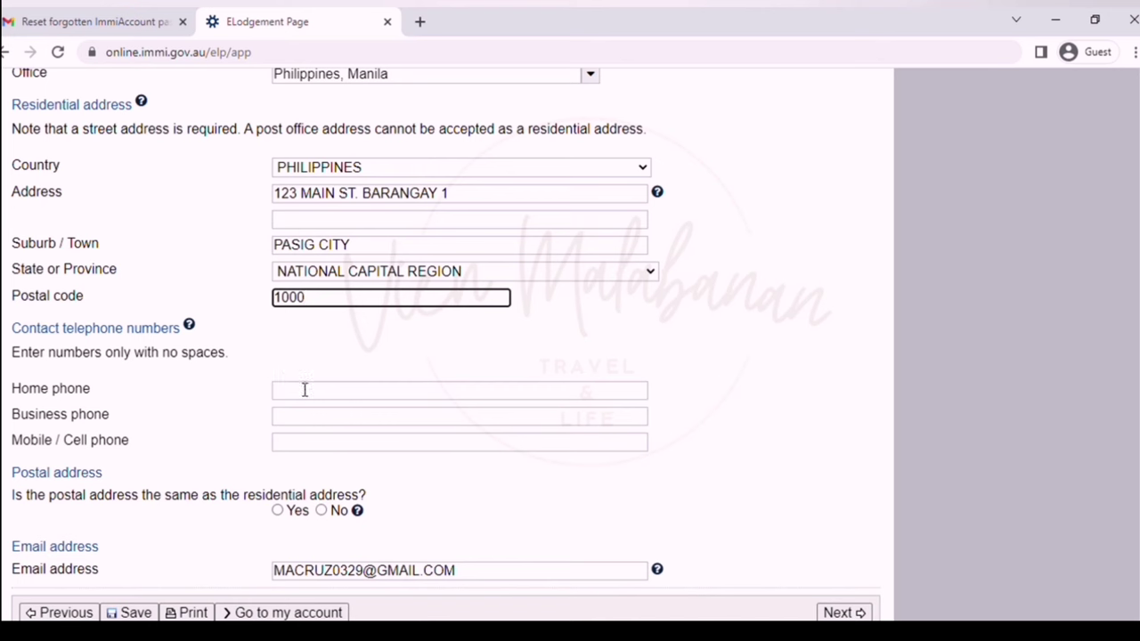
Step: Paste the mobile number, mark the postal address as the same, and continue
left_click(300, 445)
key("ctrl+v")
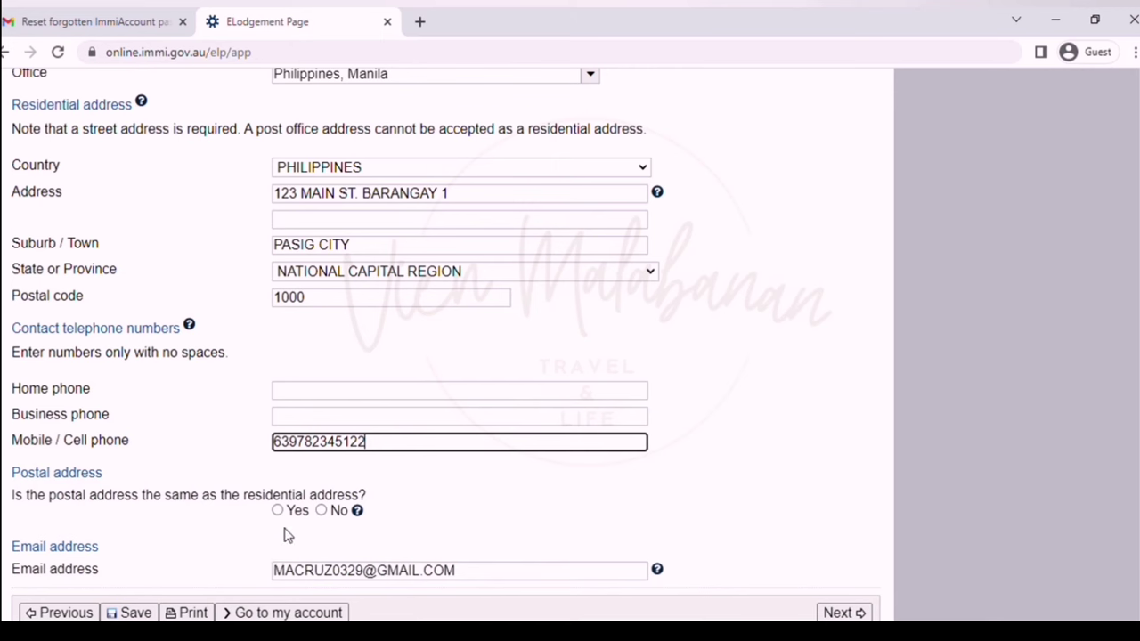
left_click(277, 513)
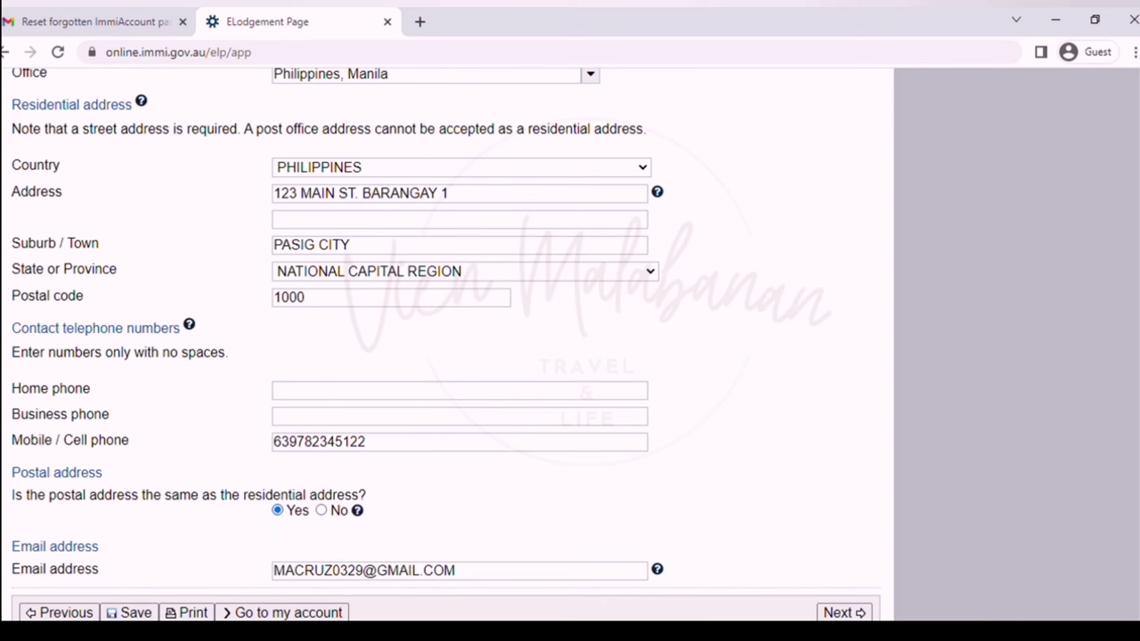
scroll(445, 344, "down", 1)
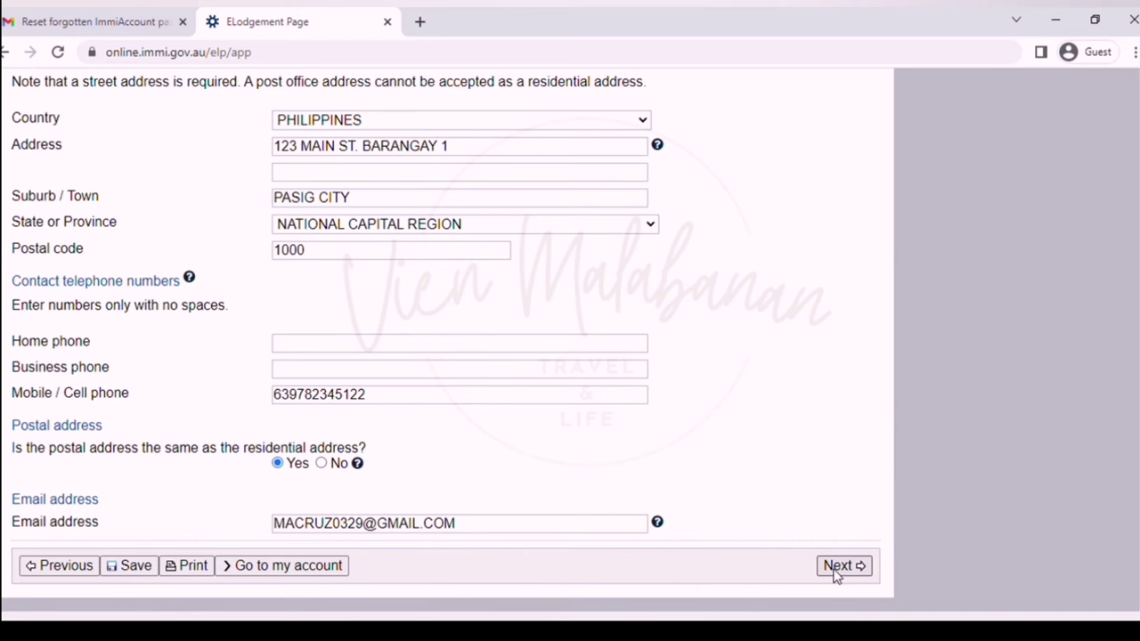
left_click(837, 567)
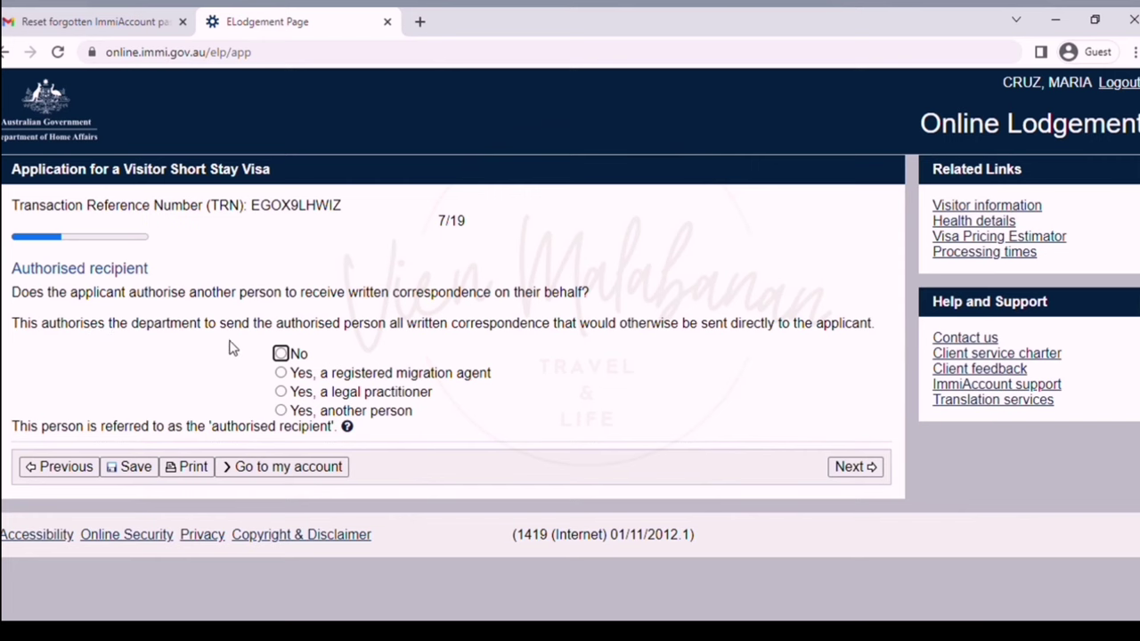
Step: Answer No to nominating an authorised recipient and go on to page 8/19
left_click(282, 355)
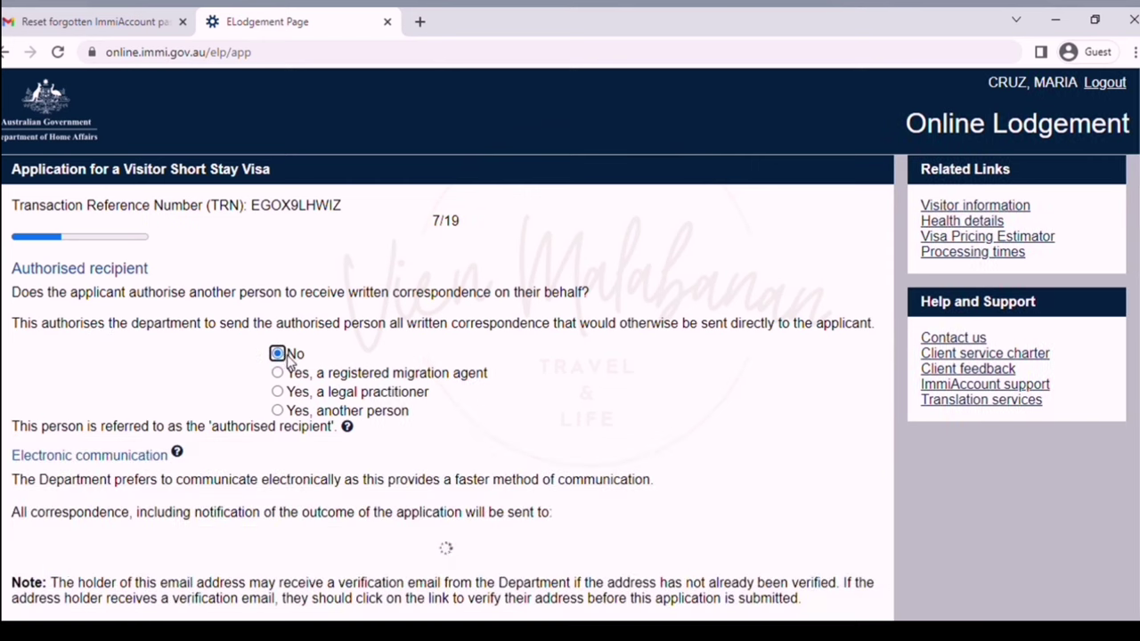
triple_click(1138, 352)
scroll(570, 338, "down", 3)
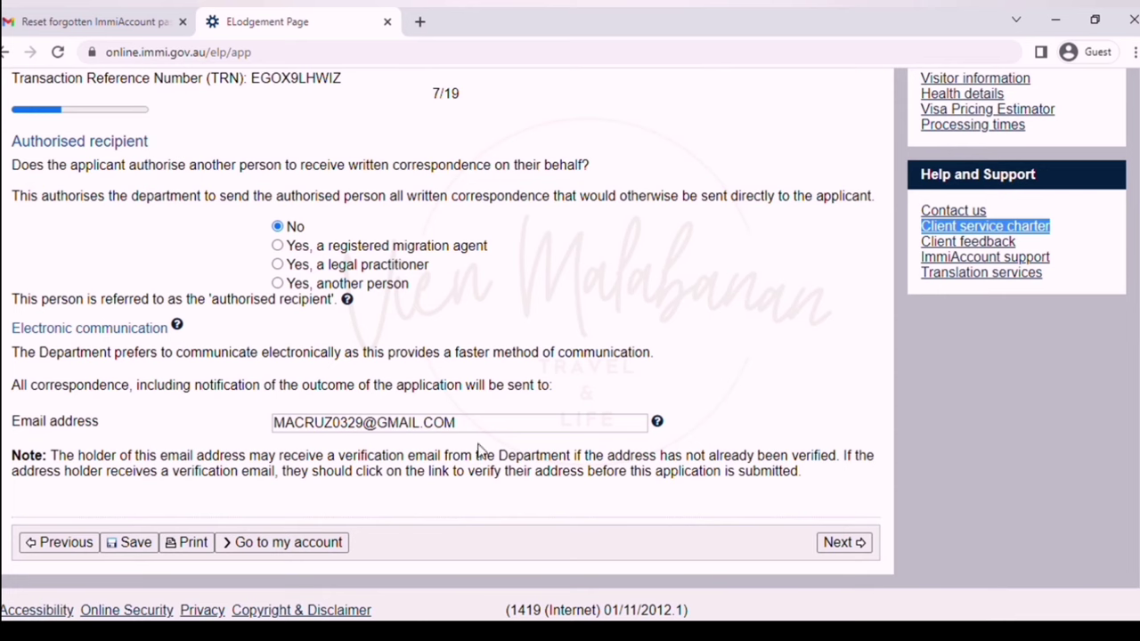
left_click(837, 551)
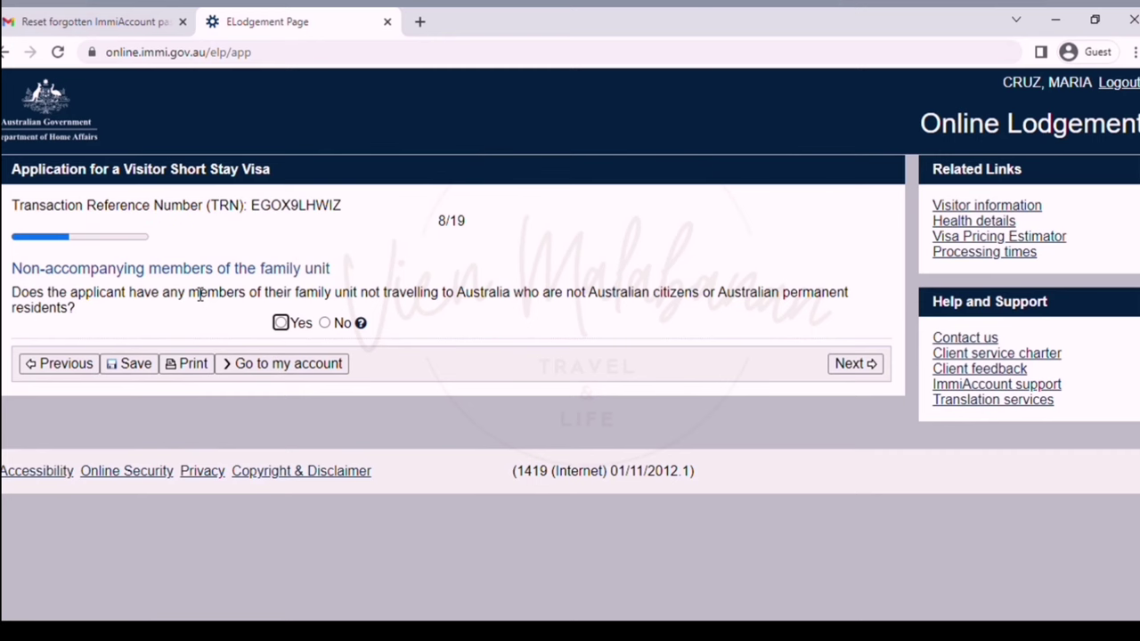
Step: Add a male Parent with family and given names, born 01 Apr 1970 in the Philippines
left_click(280, 324)
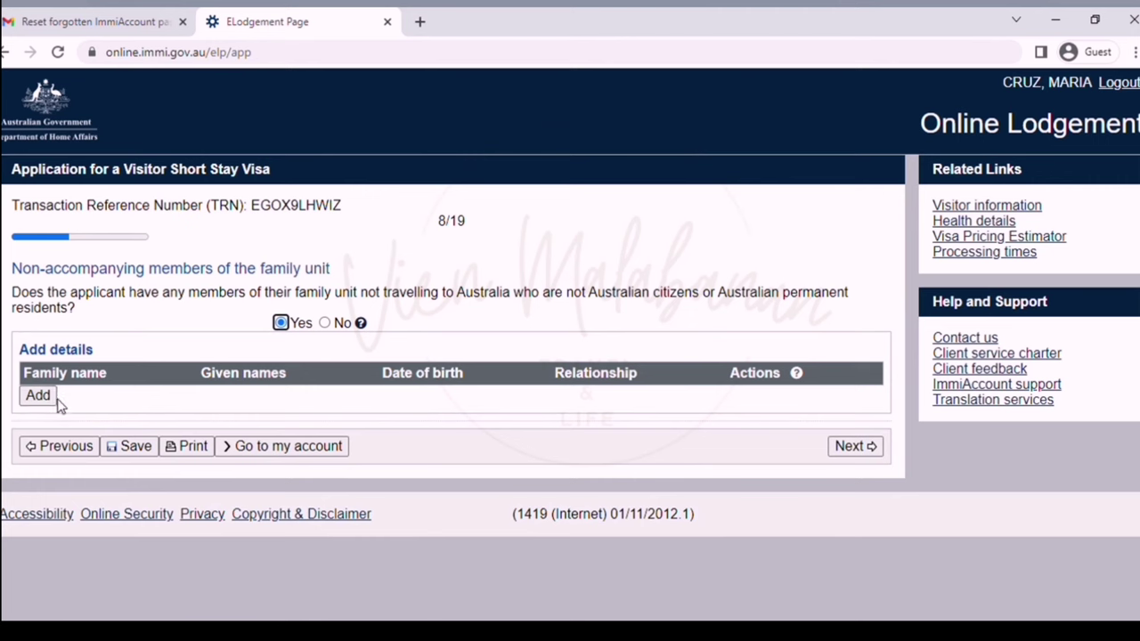
left_click(49, 405)
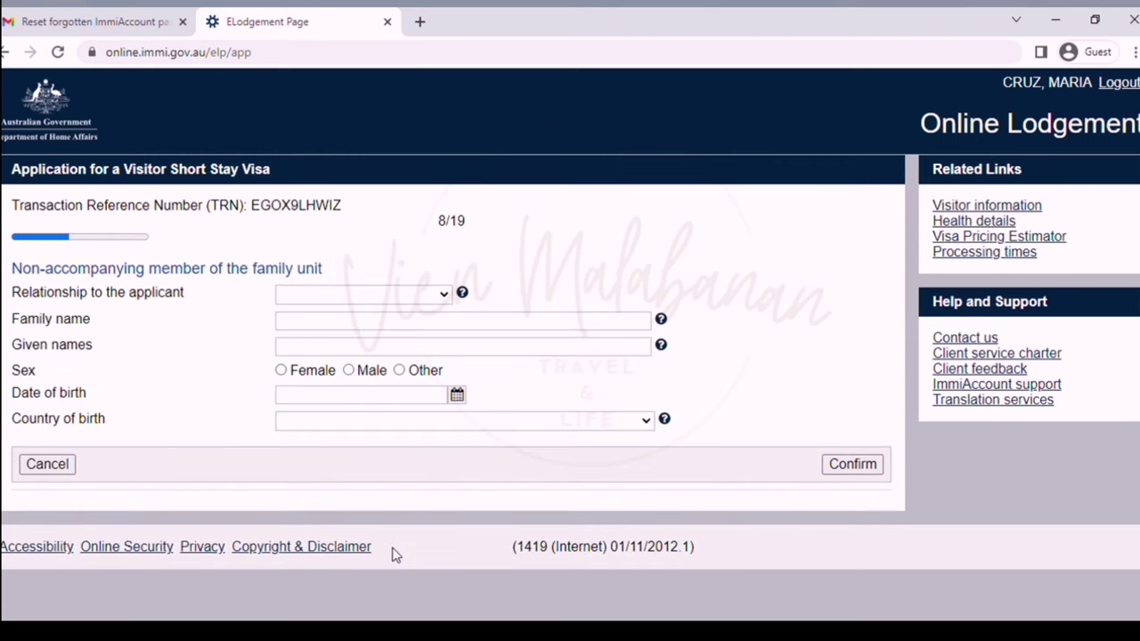
key("p")
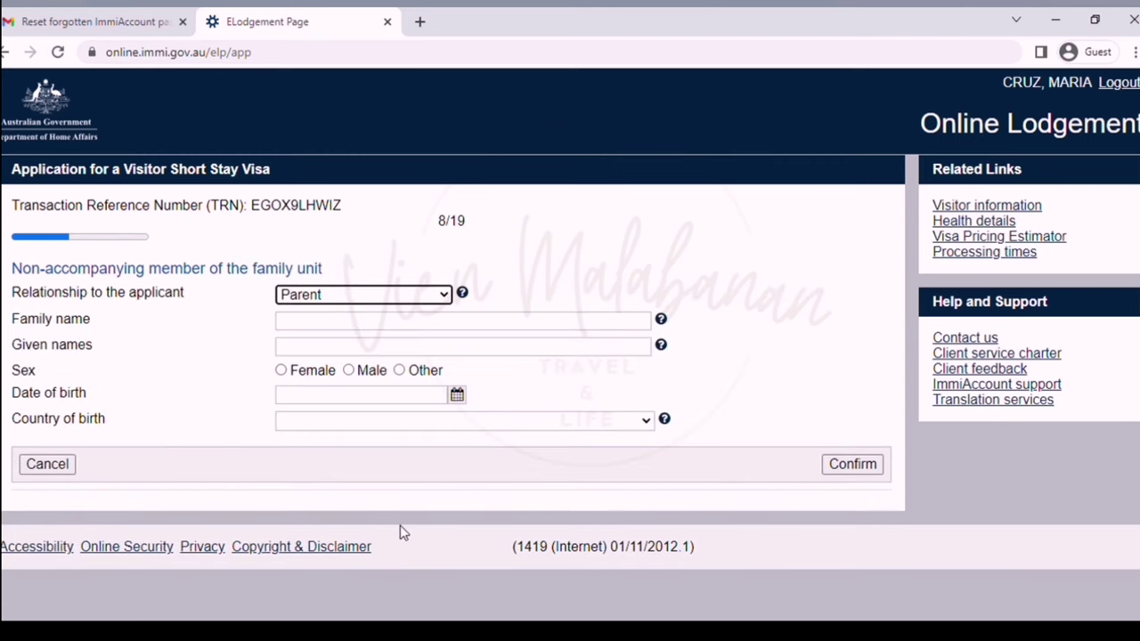
left_click(358, 322)
type("CRUZ")
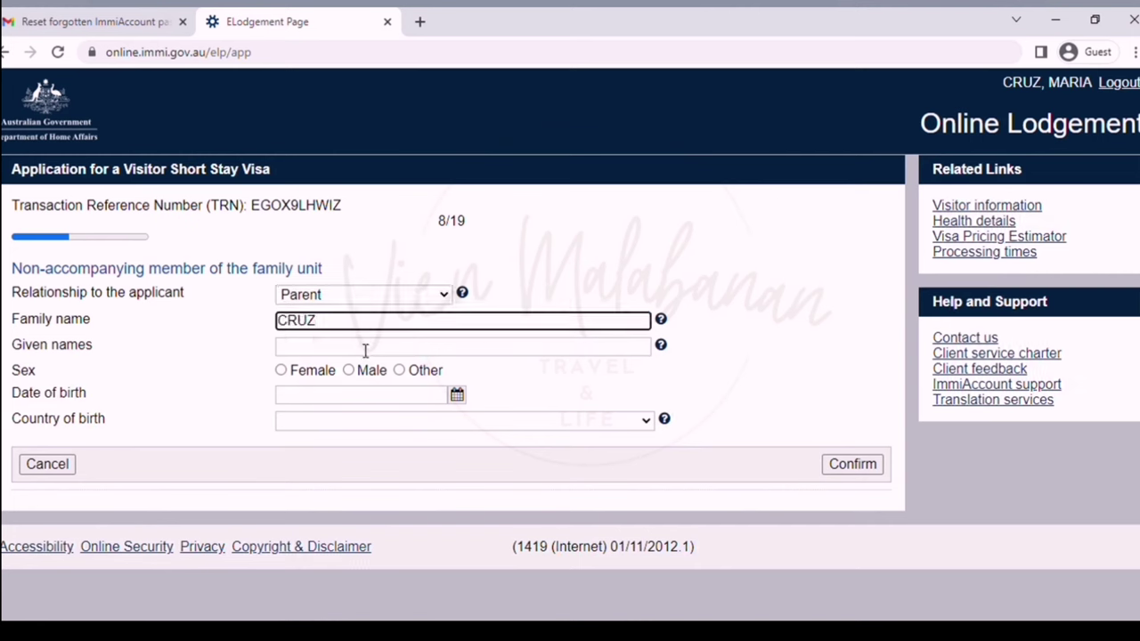
left_click(365, 352)
type("JUAN")
left_click(360, 372)
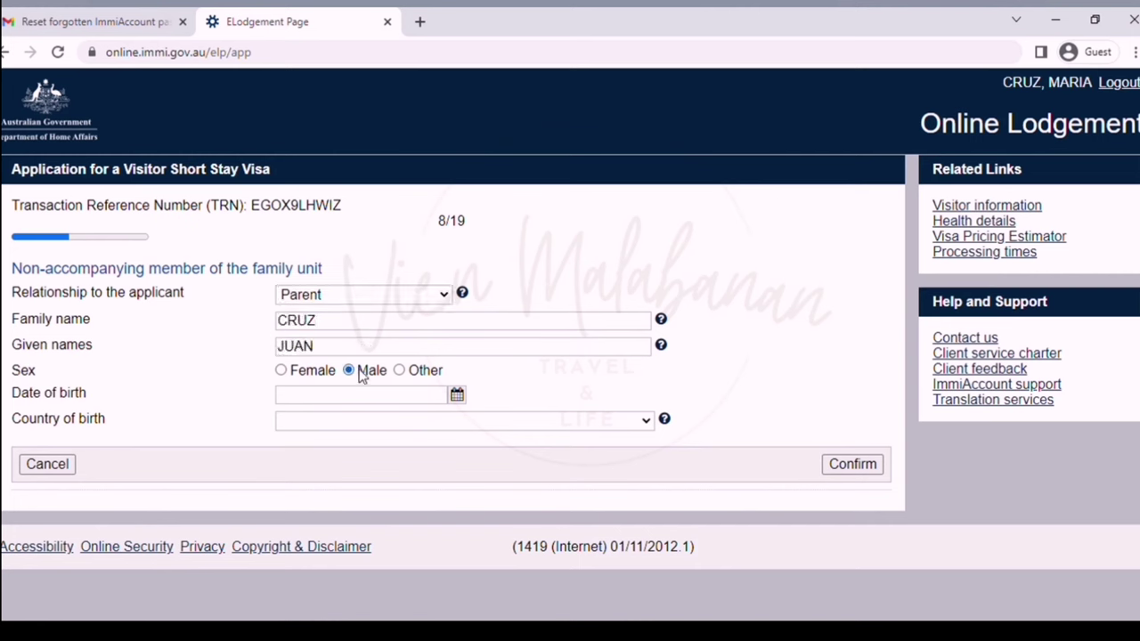
type("01 Apr 1970")
key("Tab")
type("ph")
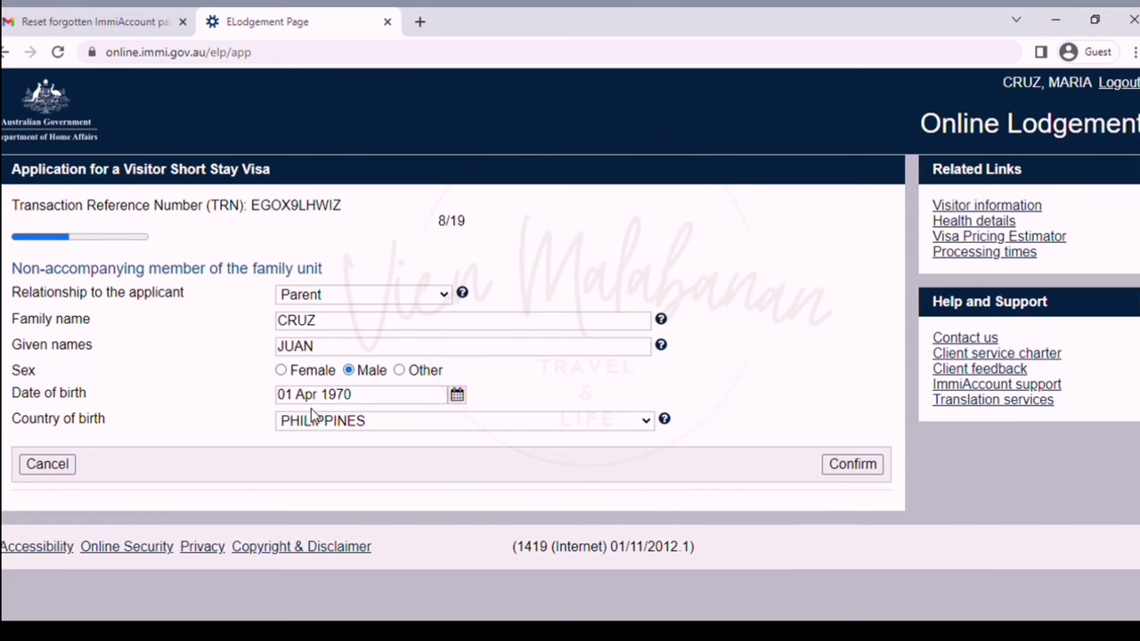
left_click(866, 465)
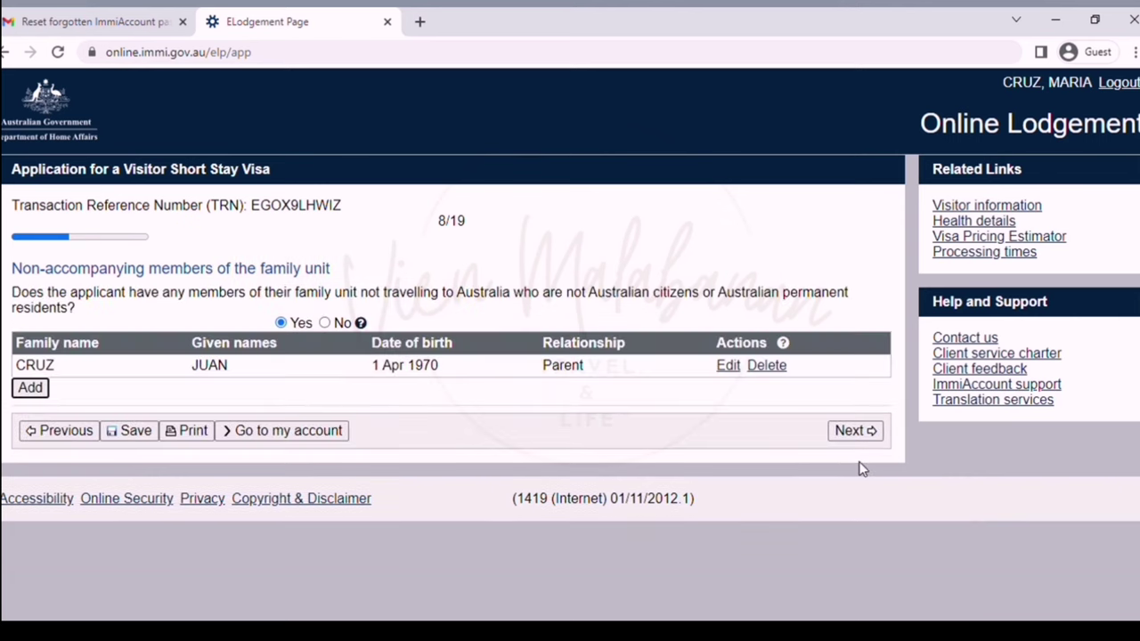
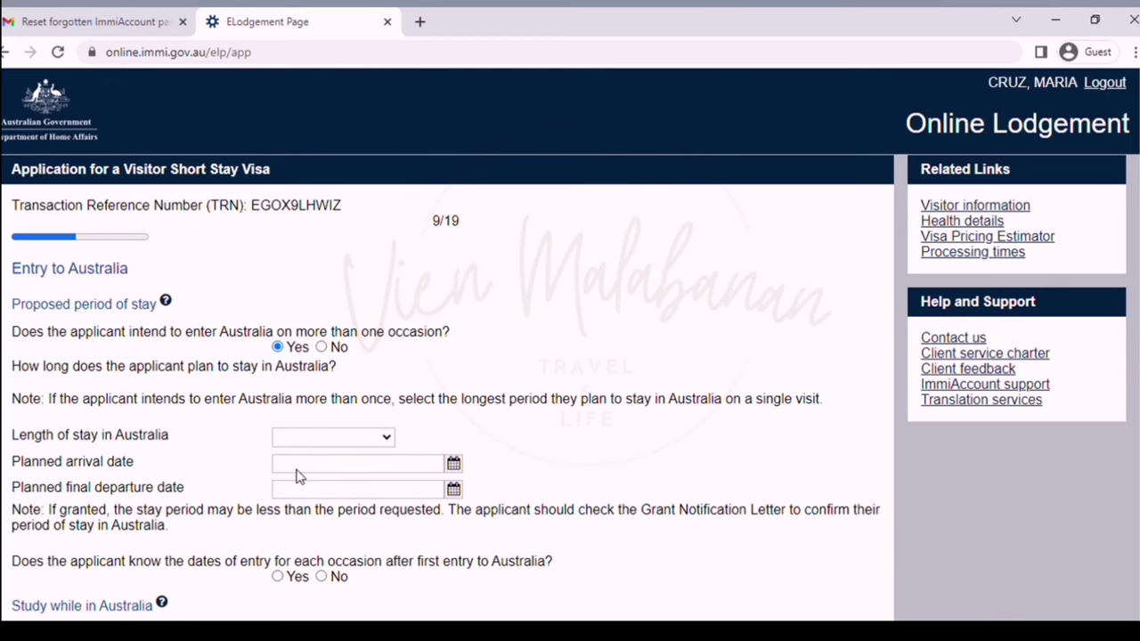
Step: Set the length of stay to up to 3 months, arriving 30 Sep 2023
left_click(298, 476)
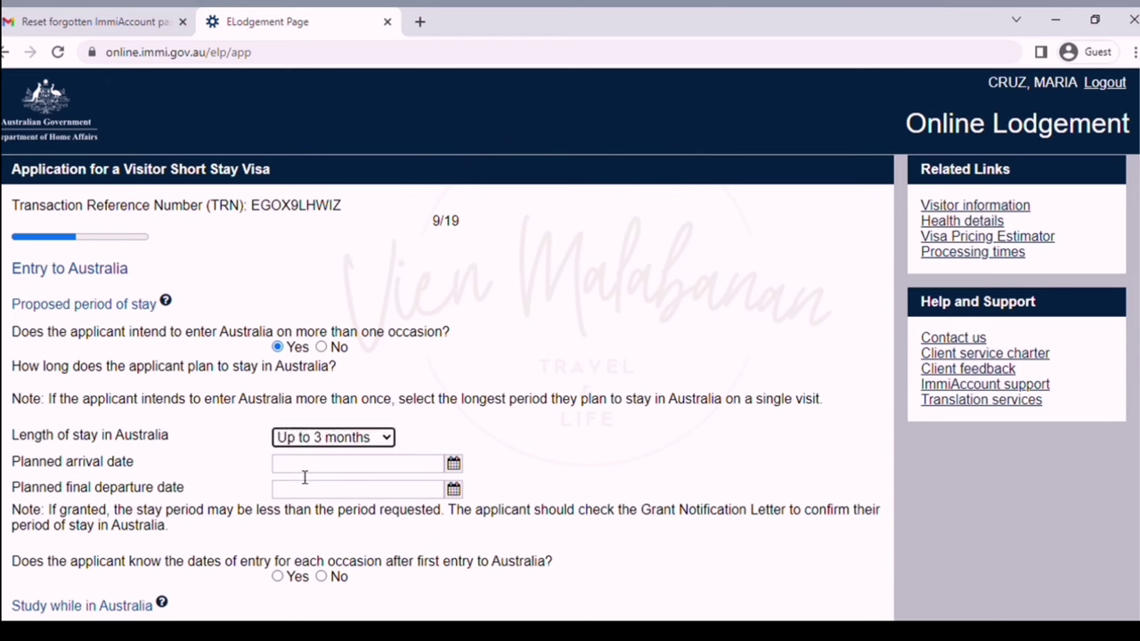
left_click(456, 466)
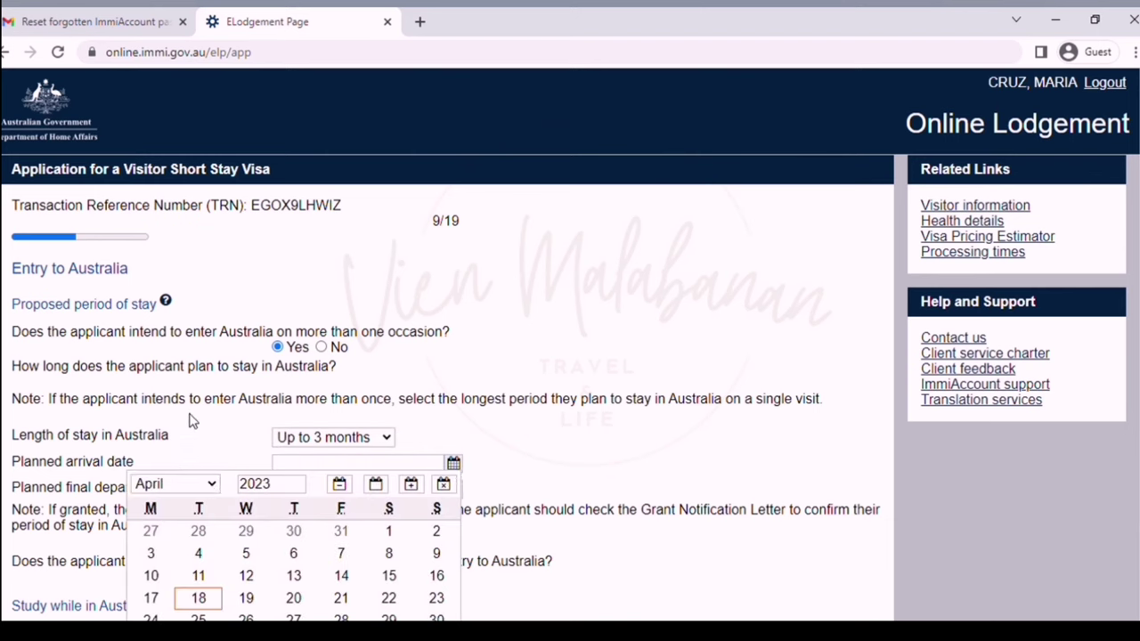
key("s")
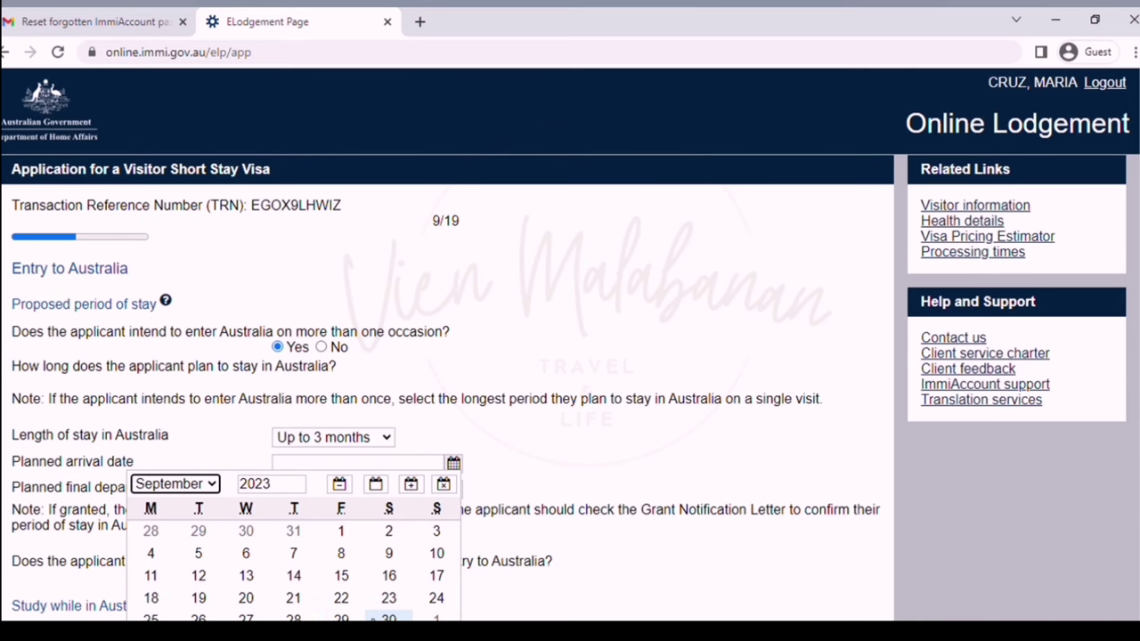
left_click(389, 619)
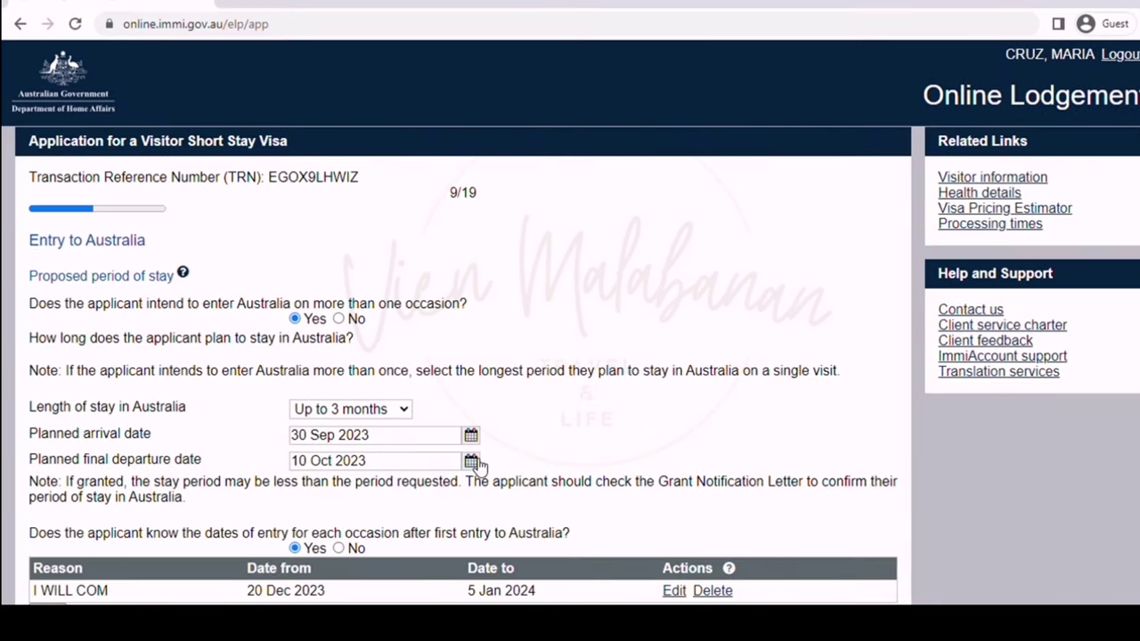
Step: Set the final departure date to 10 Oct 2023 and answer Yes to known entry dates
left_click(471, 461)
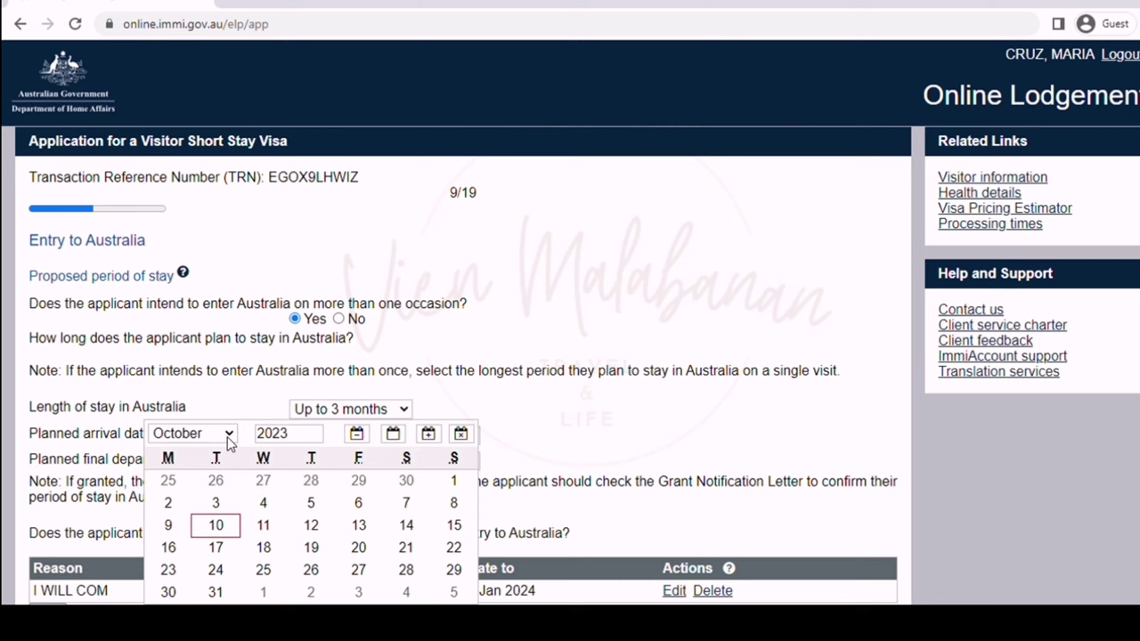
left_click(227, 436)
left_click(197, 233)
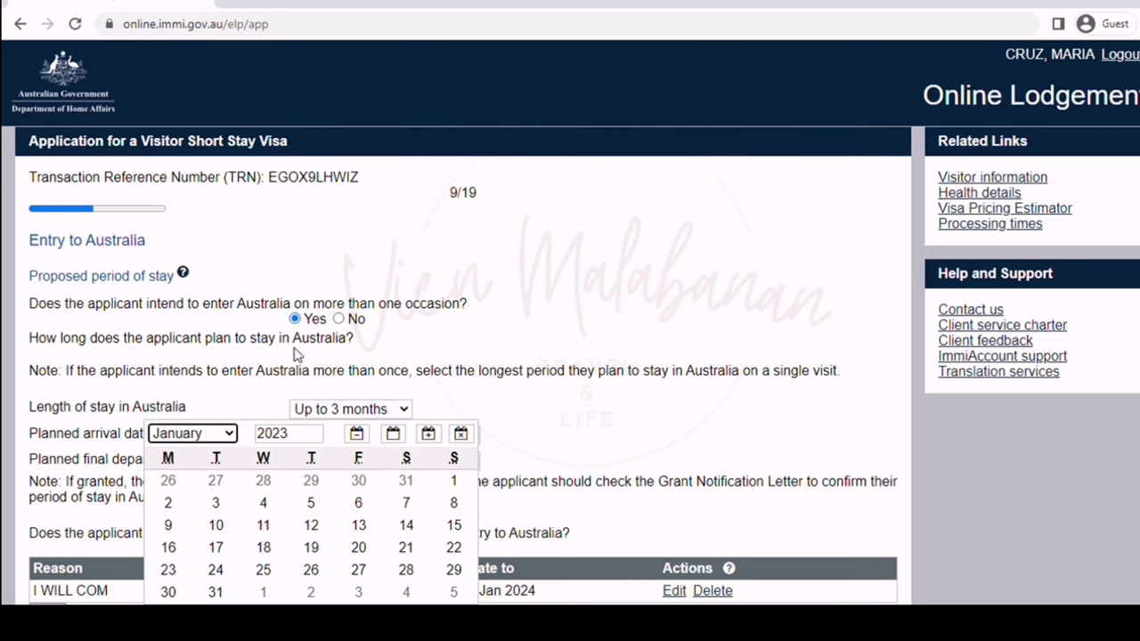
left_click(303, 440)
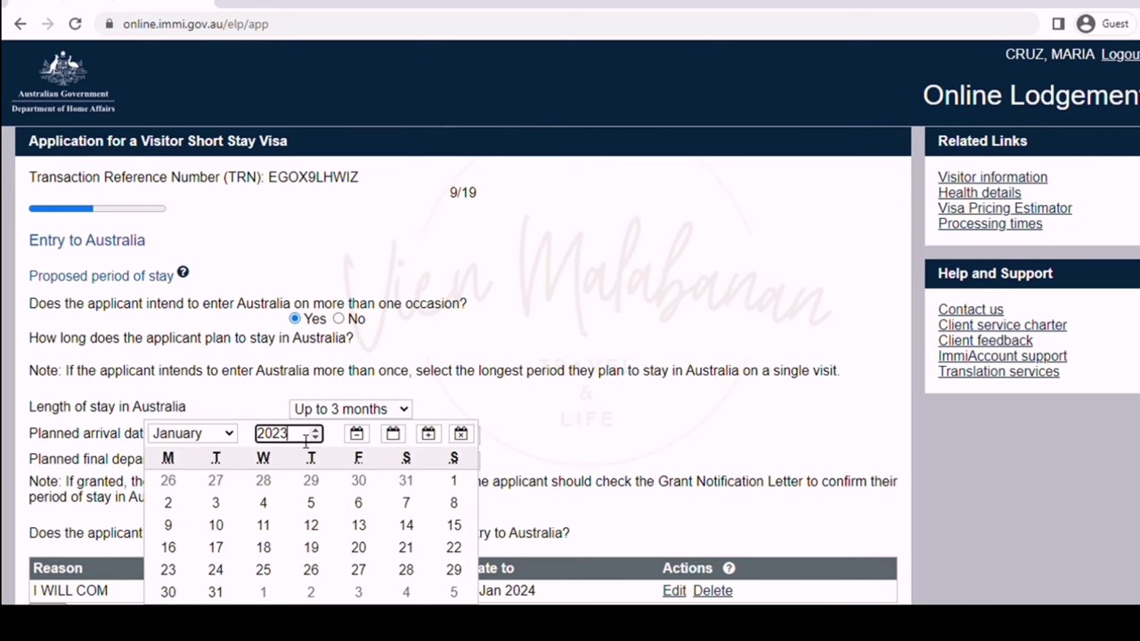
left_click(315, 438)
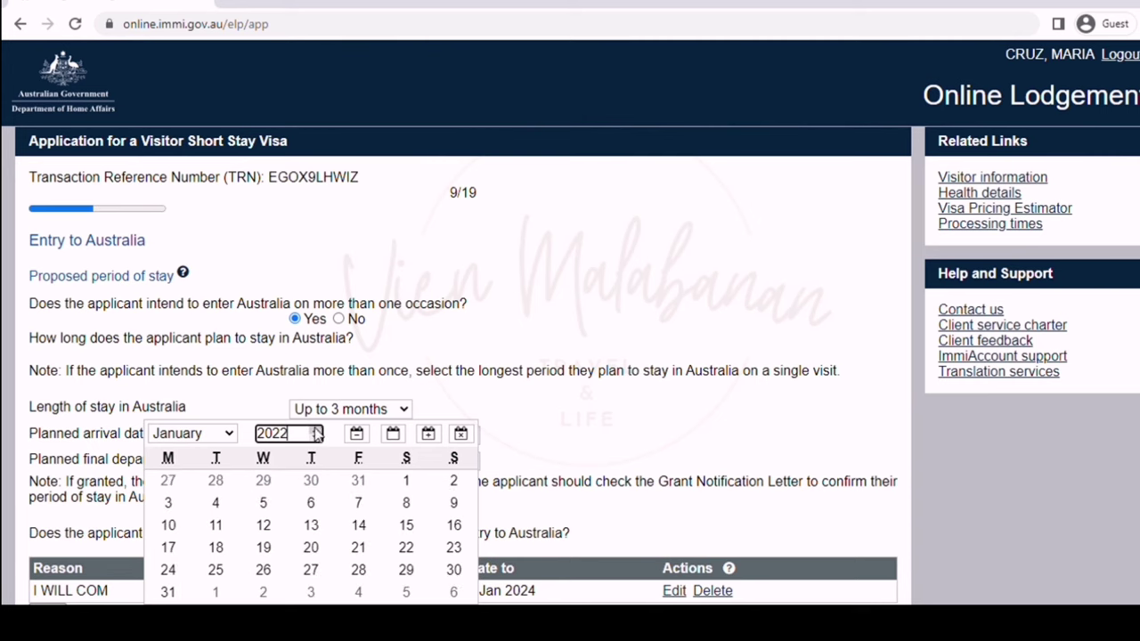
left_click(316, 430)
left_click(316, 430)
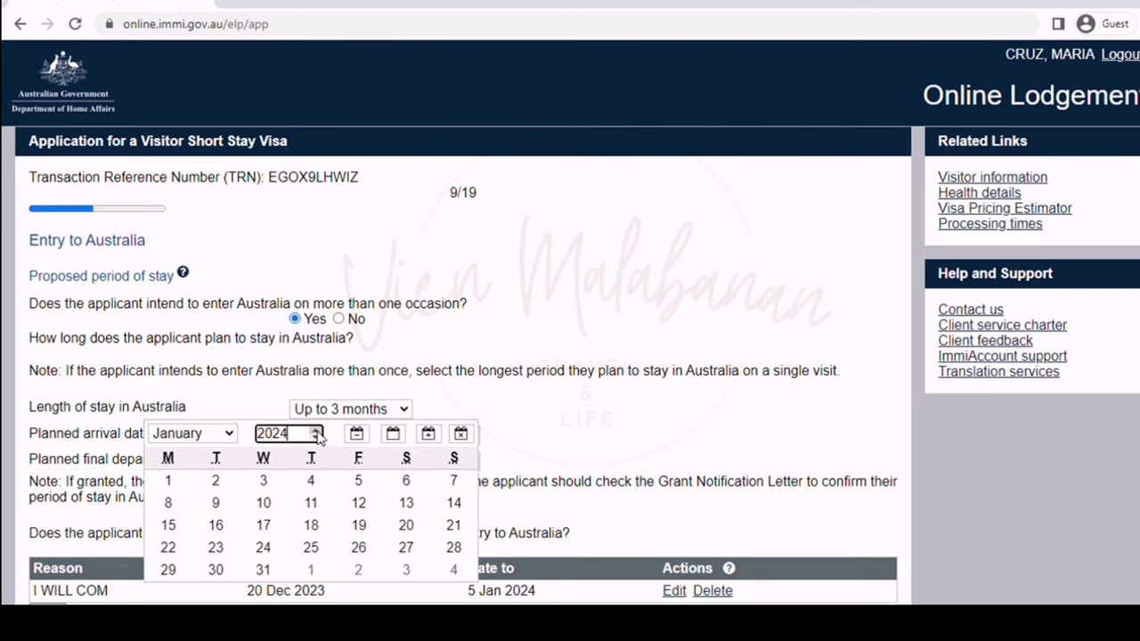
left_click(365, 482)
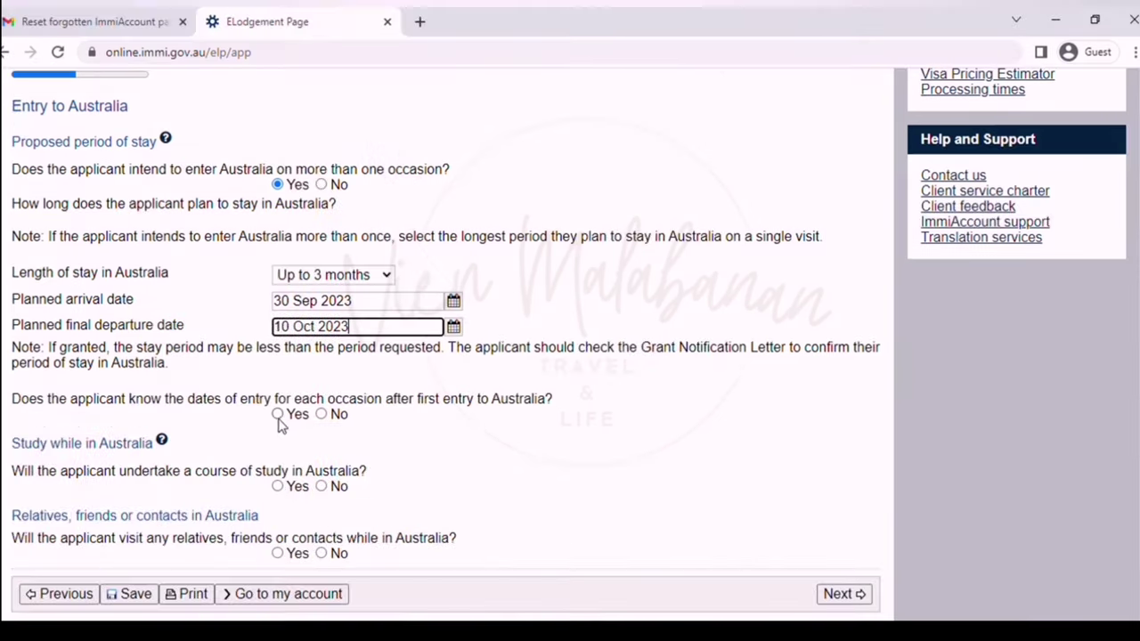
left_click(278, 415)
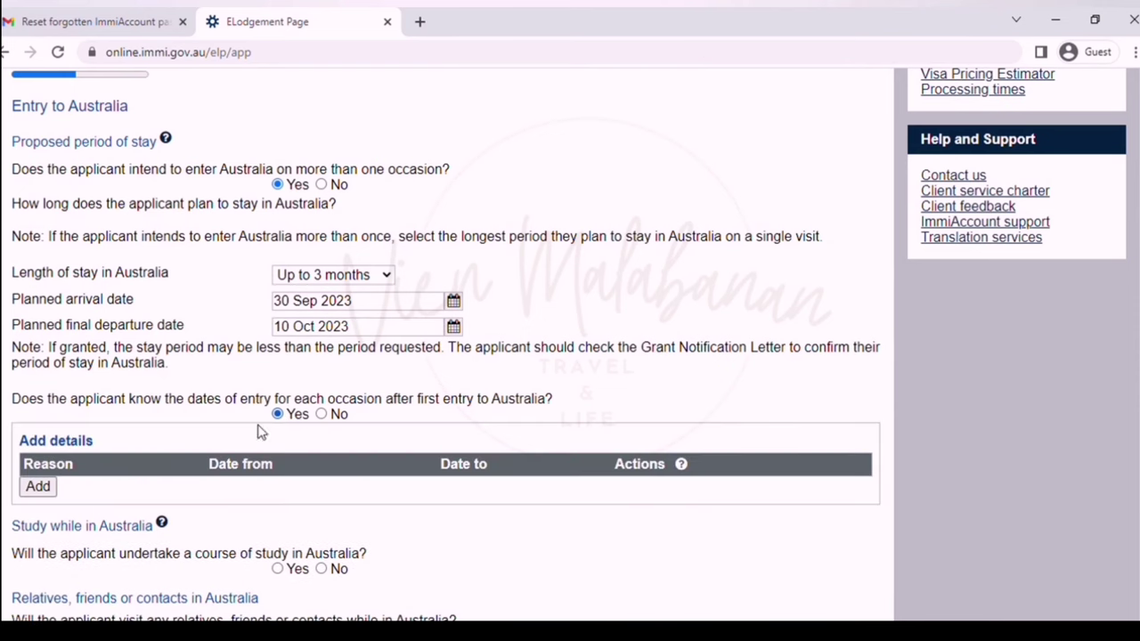
Step: Add an extra entry from 20 Dec 2023 to 5 Jan 2024 for a Christmas holiday with family
left_click(38, 488)
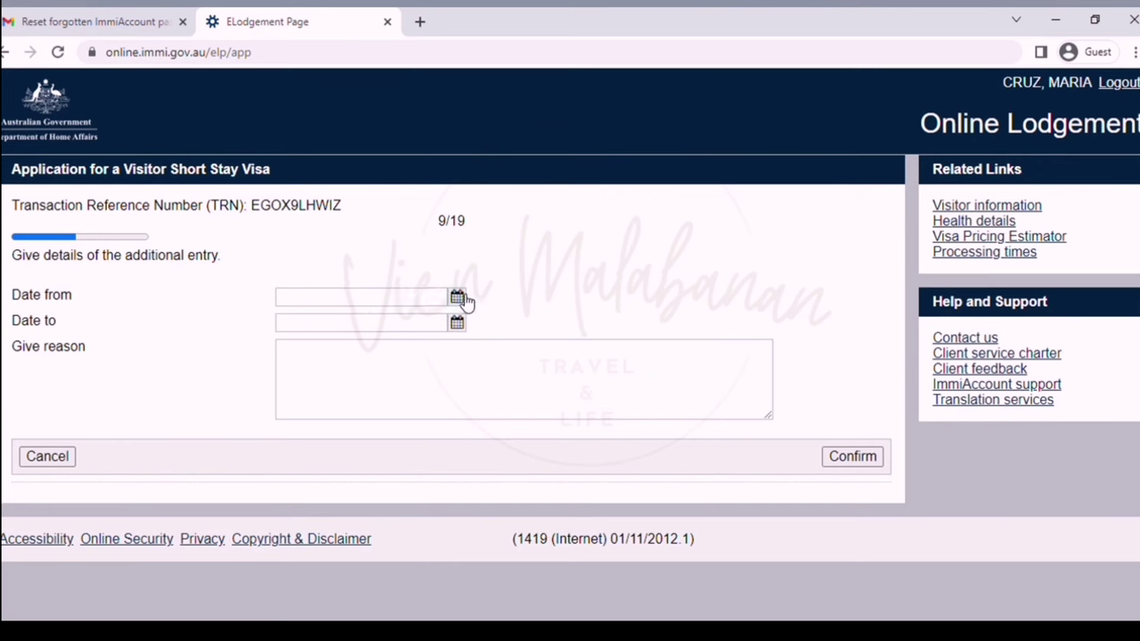
type("20 Dec 2023")
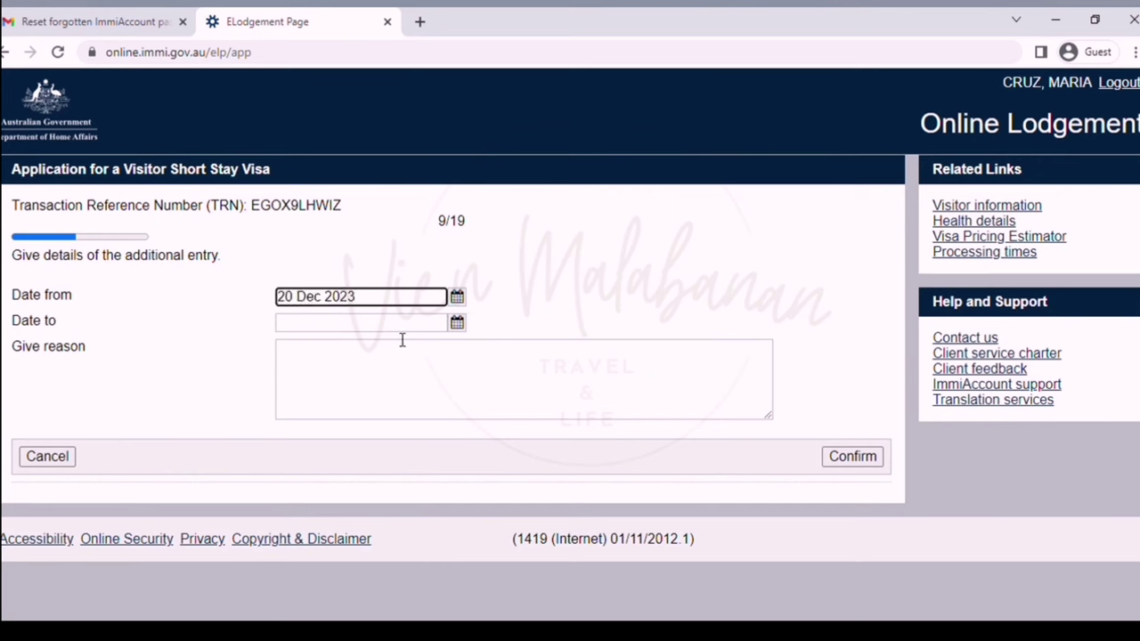
left_click(457, 324)
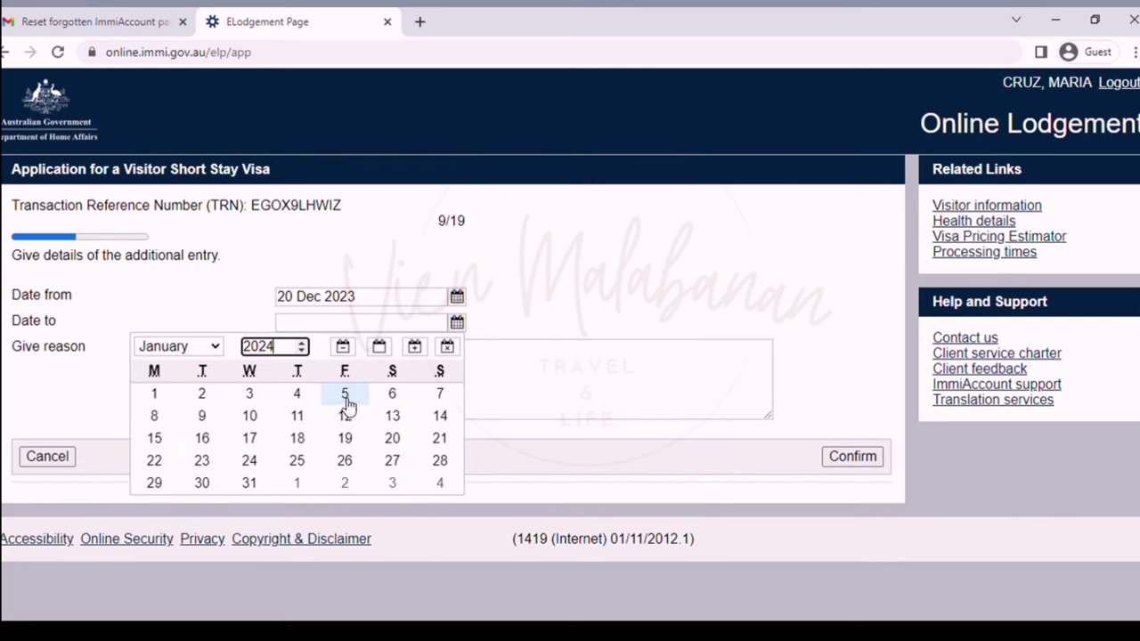
left_click(346, 397)
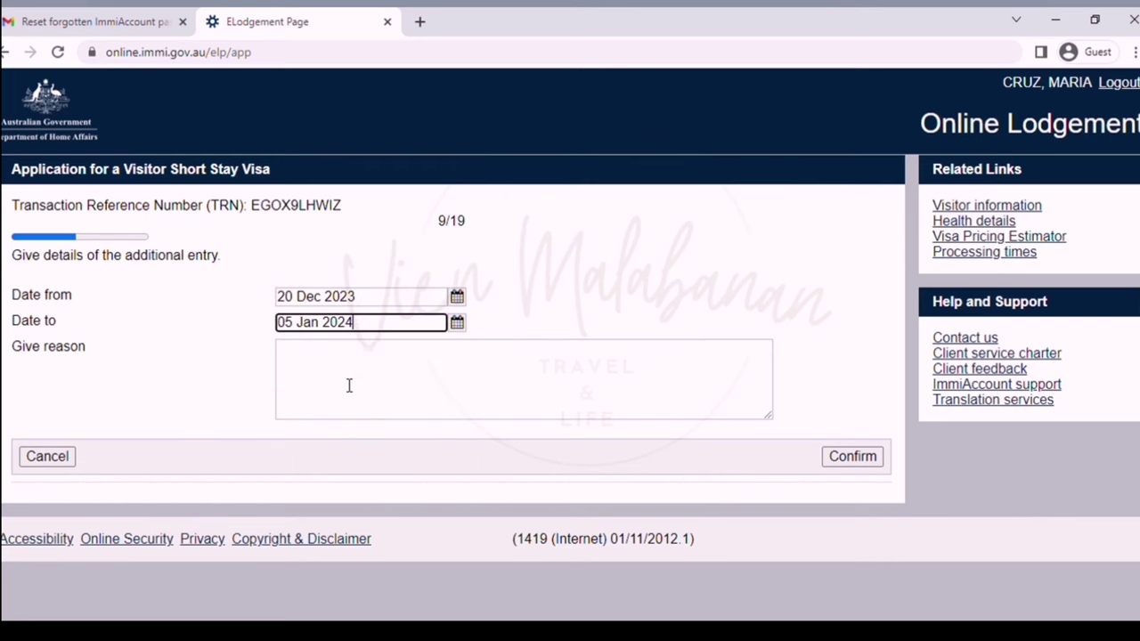
left_click(349, 385)
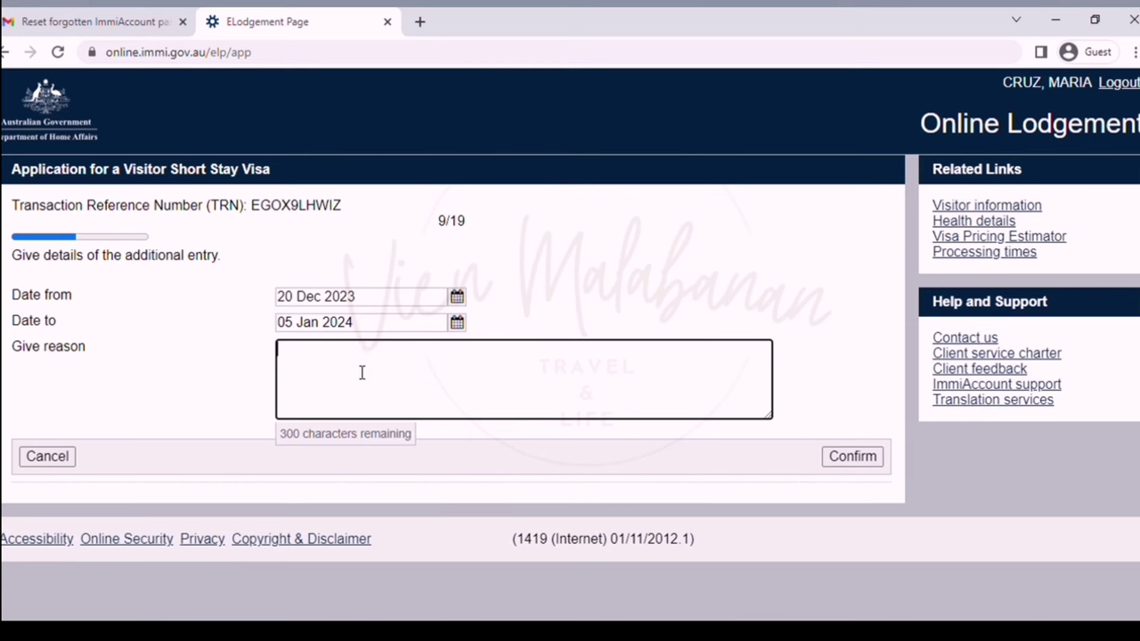
type("I WILL COME BACK TO AUSTRALIA TO SPEND CHRISTMAS HOLIDAY WITH MY FAMILY")
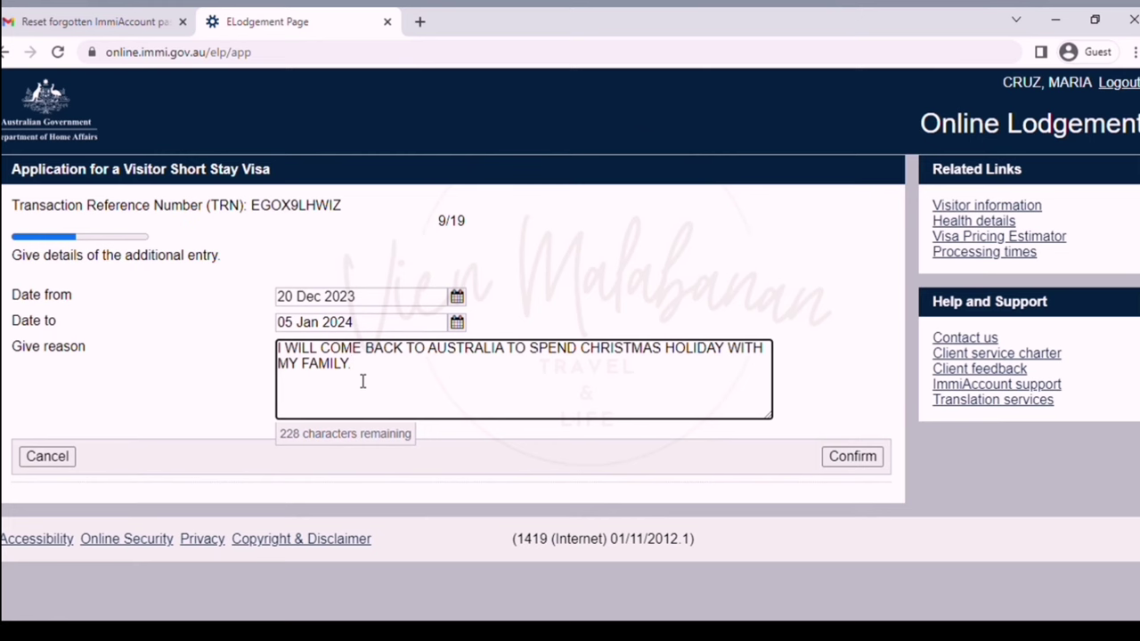
left_click(844, 466)
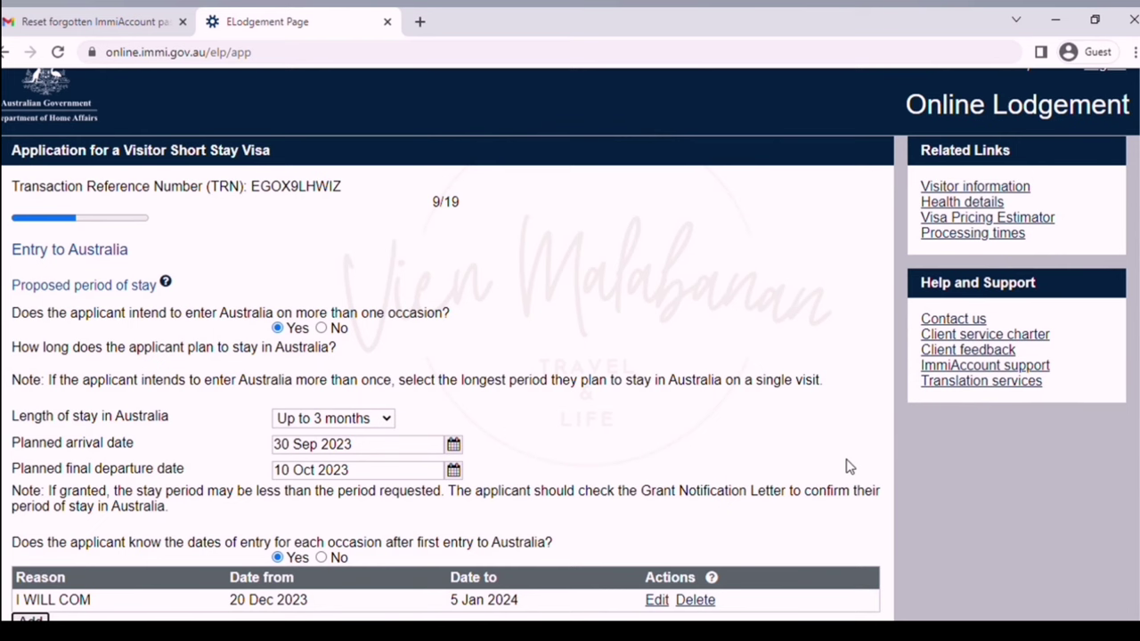
Step: Answer No to studying and Yes to visiting relatives, then add a contact in Australia
scroll(570, 345, "down", 3)
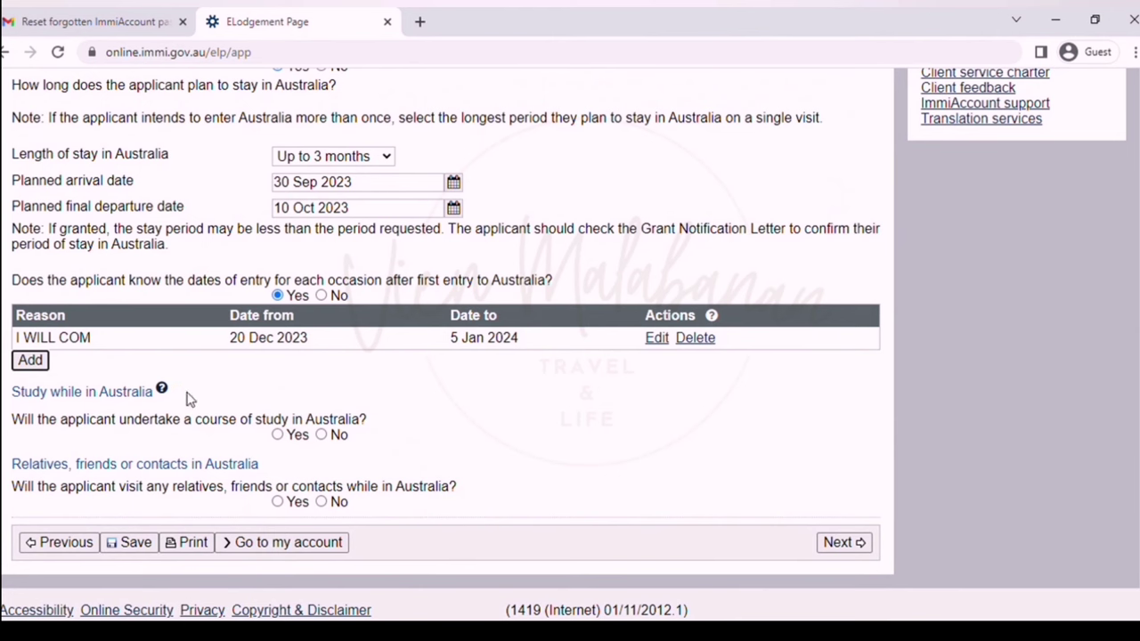
left_click(321, 435)
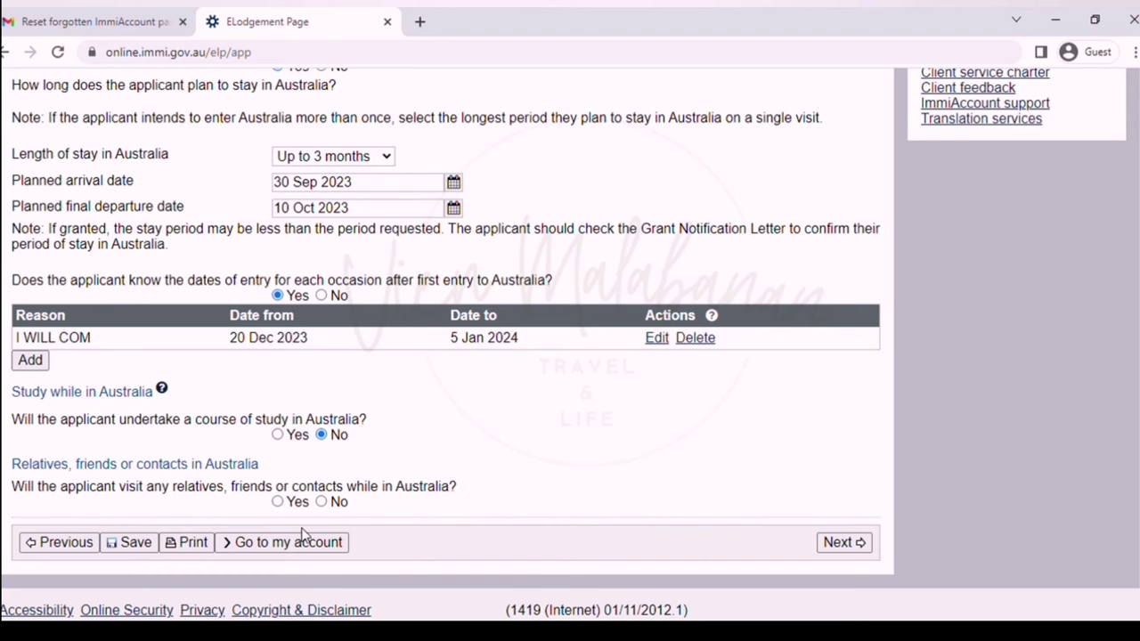
left_click(279, 504)
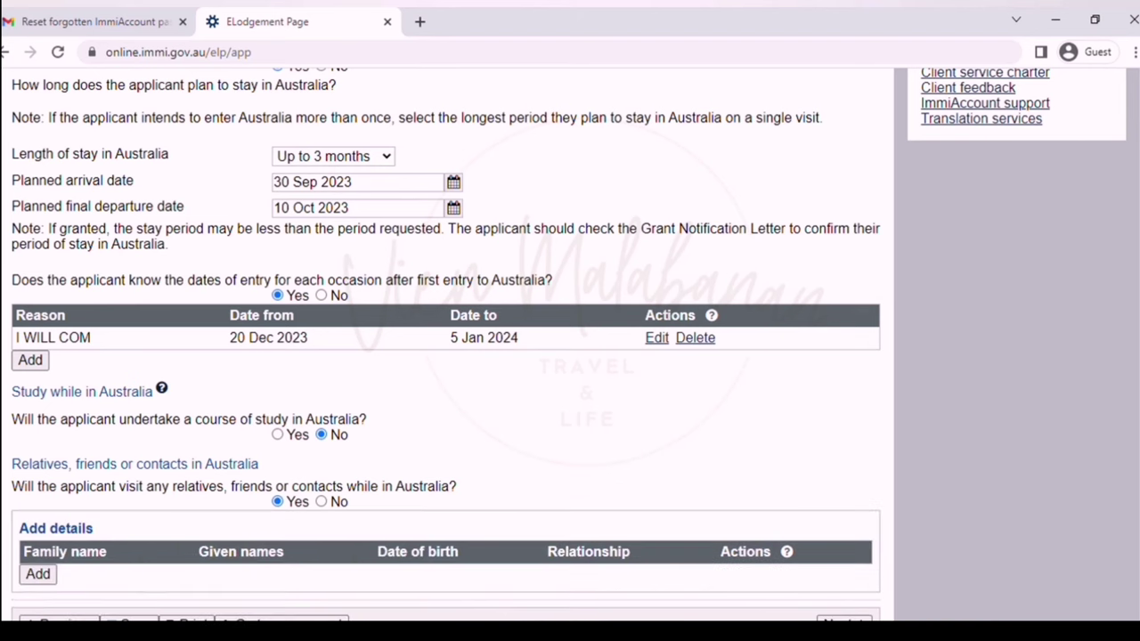
scroll(687, 543, "down", 1)
left_click(39, 513)
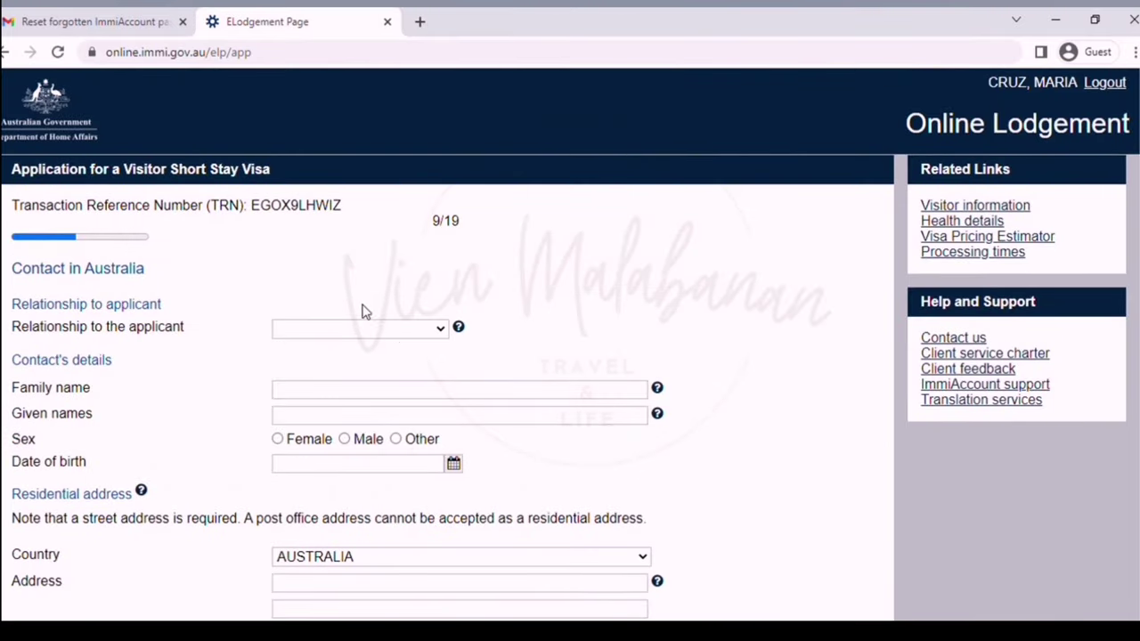
Step: Record the contact as a male Uncle, entering his family name, given names and birth date
left_click(369, 329)
left_click(363, 392)
key("Tab")
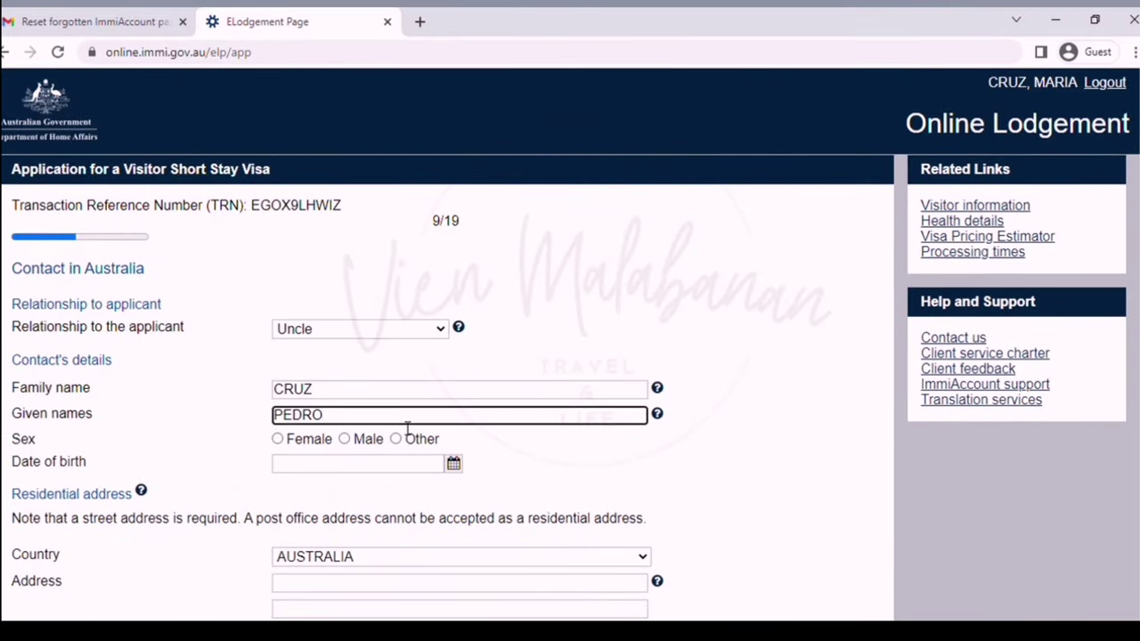
left_click(344, 438)
left_click(453, 463)
left_click(387, 531)
Step: Enter the uncle's residential address in Western Australia, including suburb and postcode
scroll(644, 458, "down", 3)
left_click(415, 382)
type("123 OATS STREET")
left_click(418, 435)
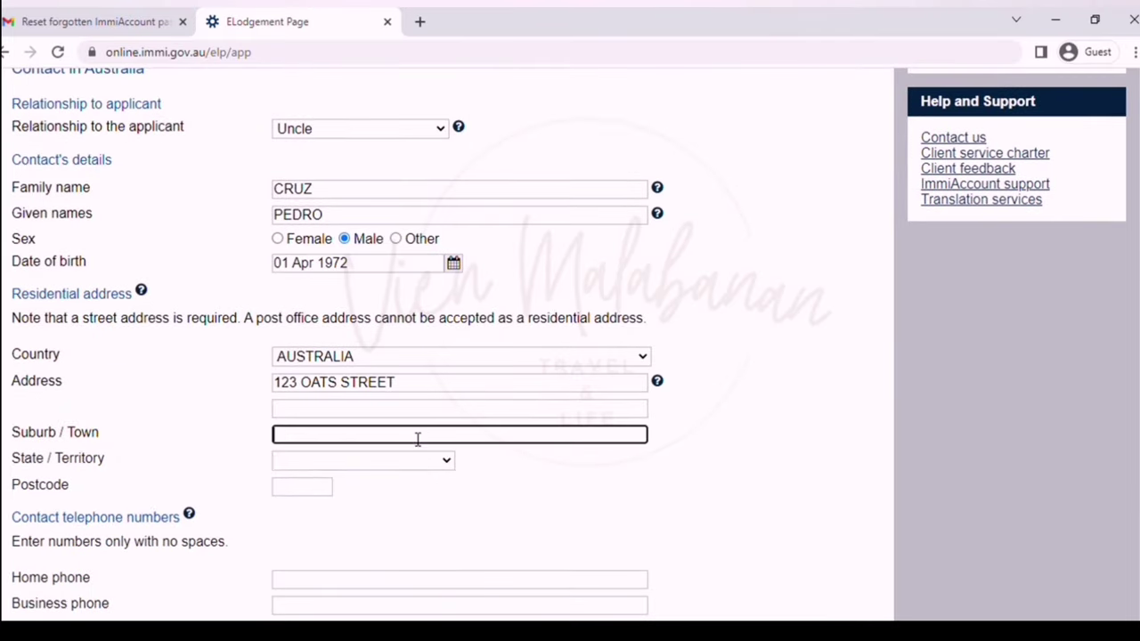
type("PERTH")
left_click(363, 459)
left_click(346, 582)
key("Tab")
type("6000")
Step: Add the uncle's mobile number and e-mail, set him as Australian Citizen, confirm and continue
scroll(346, 446, "down", 3)
left_click(304, 382)
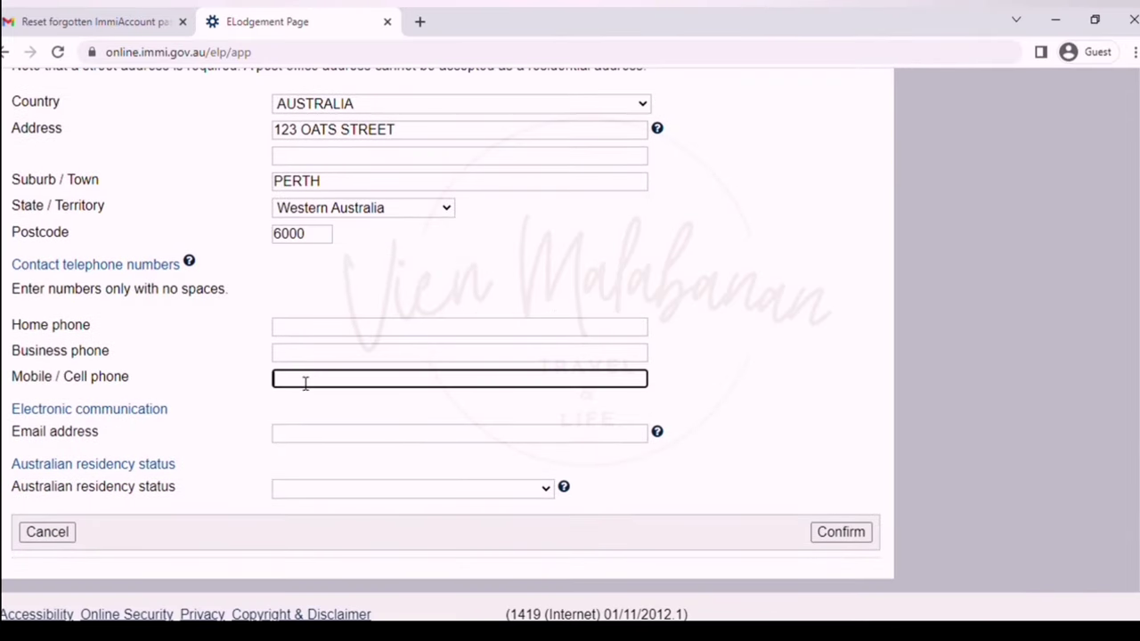
left_click(326, 431)
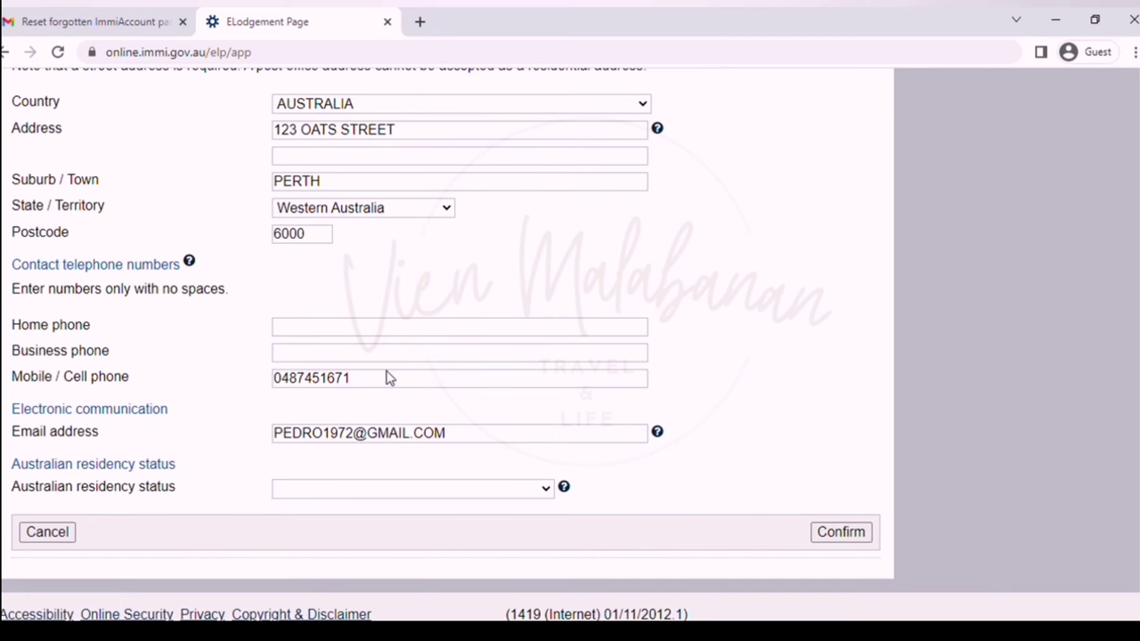
key("Tab")
key("Down")
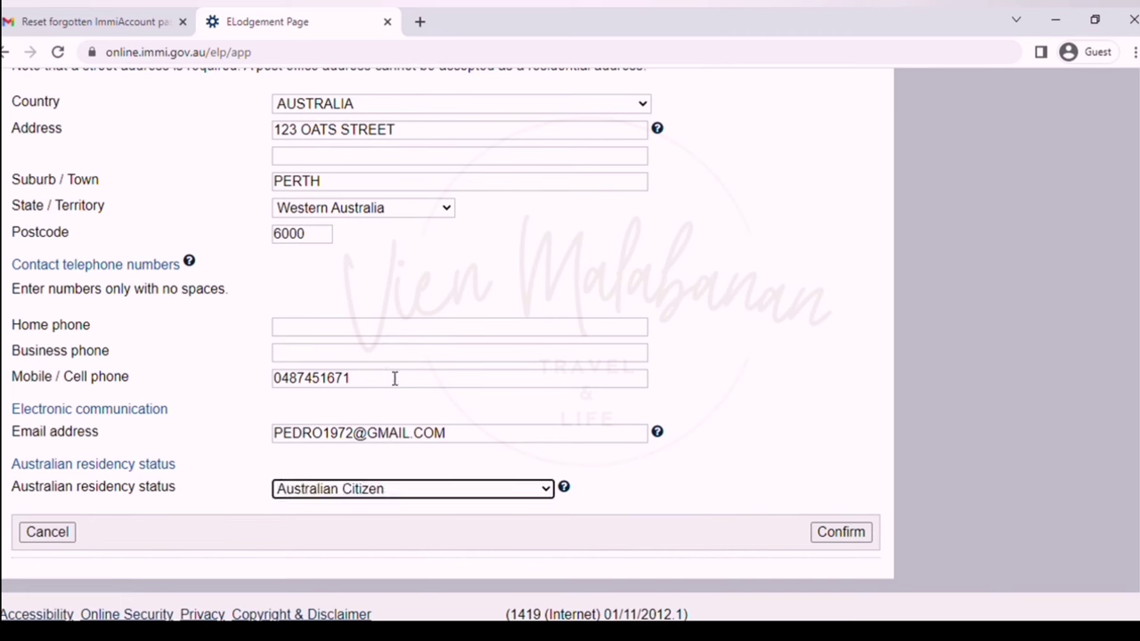
left_click(850, 538)
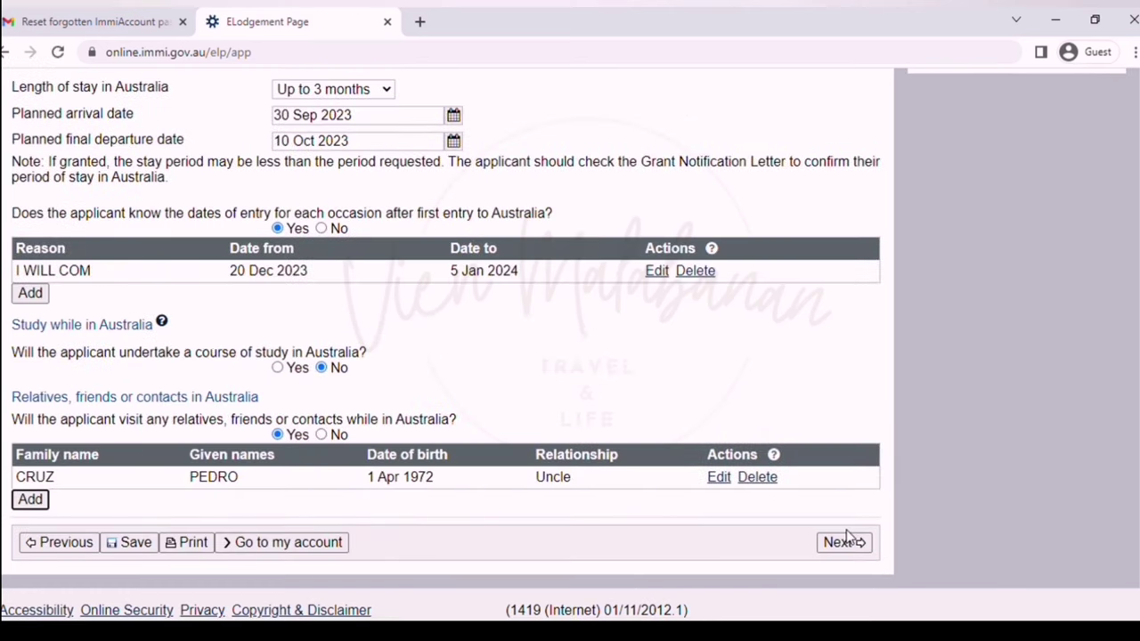
left_click(844, 542)
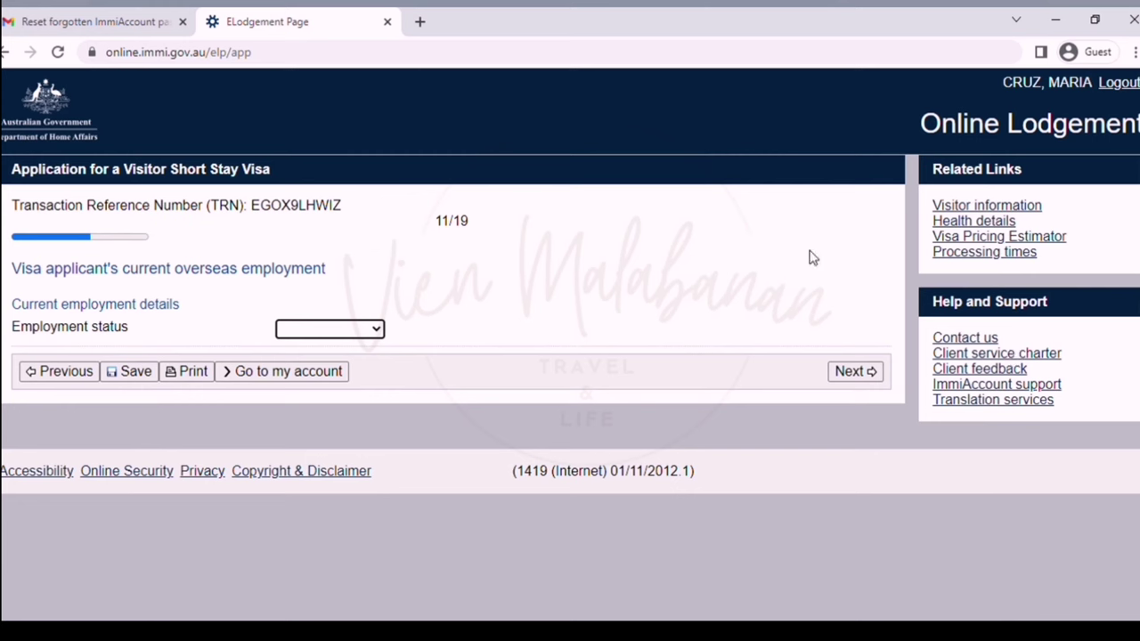
Step: Record the applicant as Employed in Clerical and Administrative work at SAMPLE BANK since 01 Apr 2005
left_click(347, 332)
left_click(344, 367)
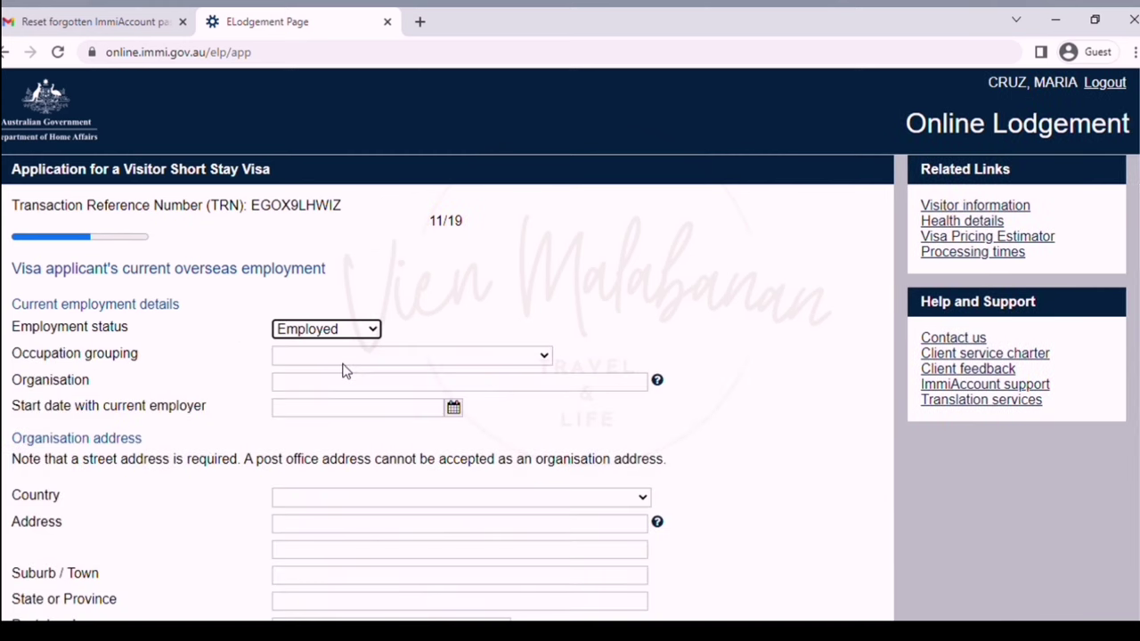
left_click(410, 355)
left_click(356, 385)
left_click(316, 381)
type("SAMPLE BANK")
left_click(454, 407)
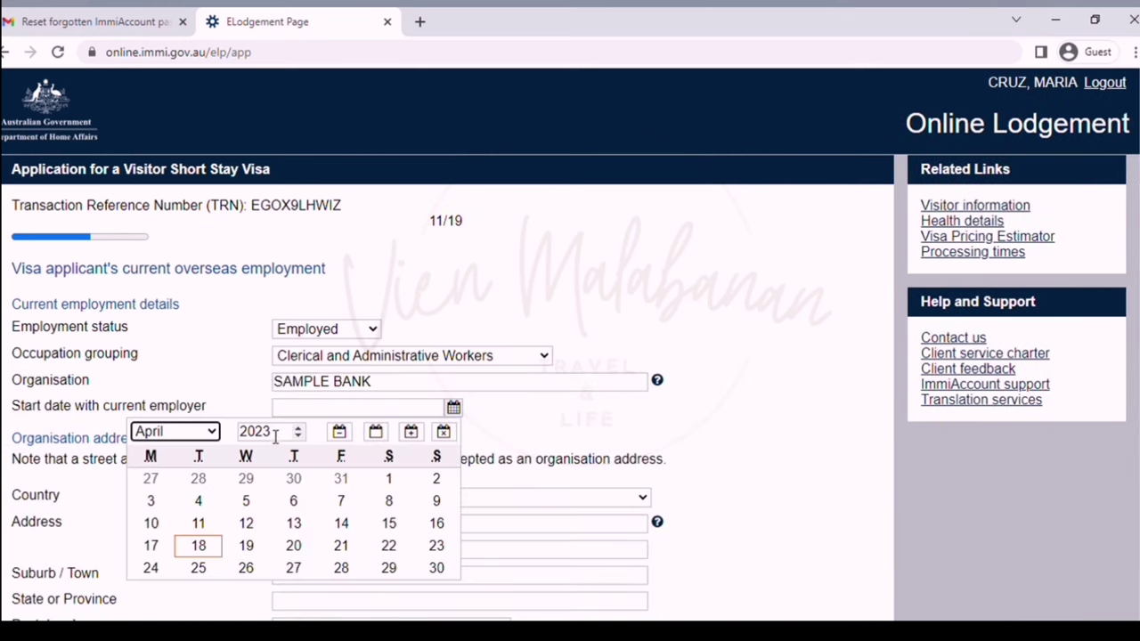
left_click_drag(256, 432, 281, 434)
type("0")
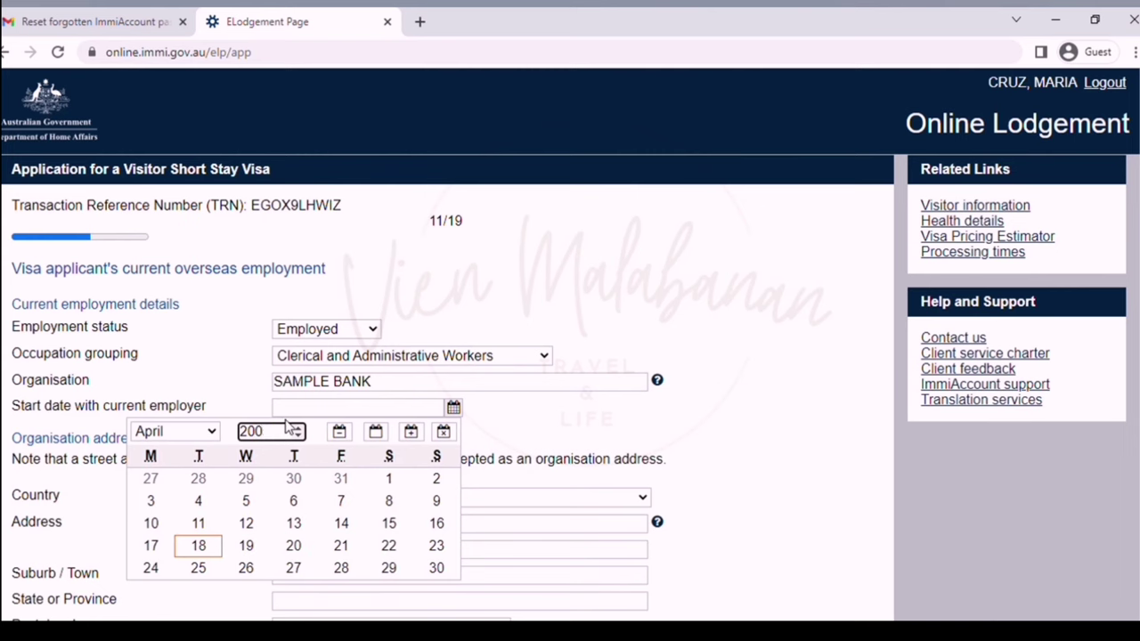
type("5")
left_click(340, 478)
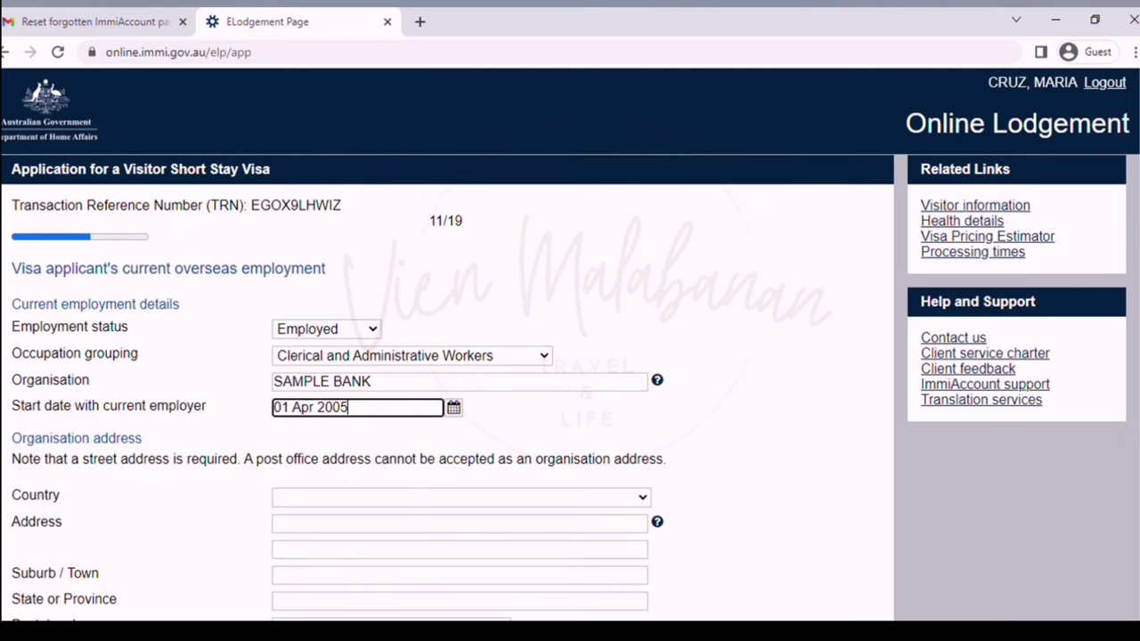
Step: Enter the organisation's Philippines address, with province National Capital Region and postal code
scroll(647, 351, "down", 3)
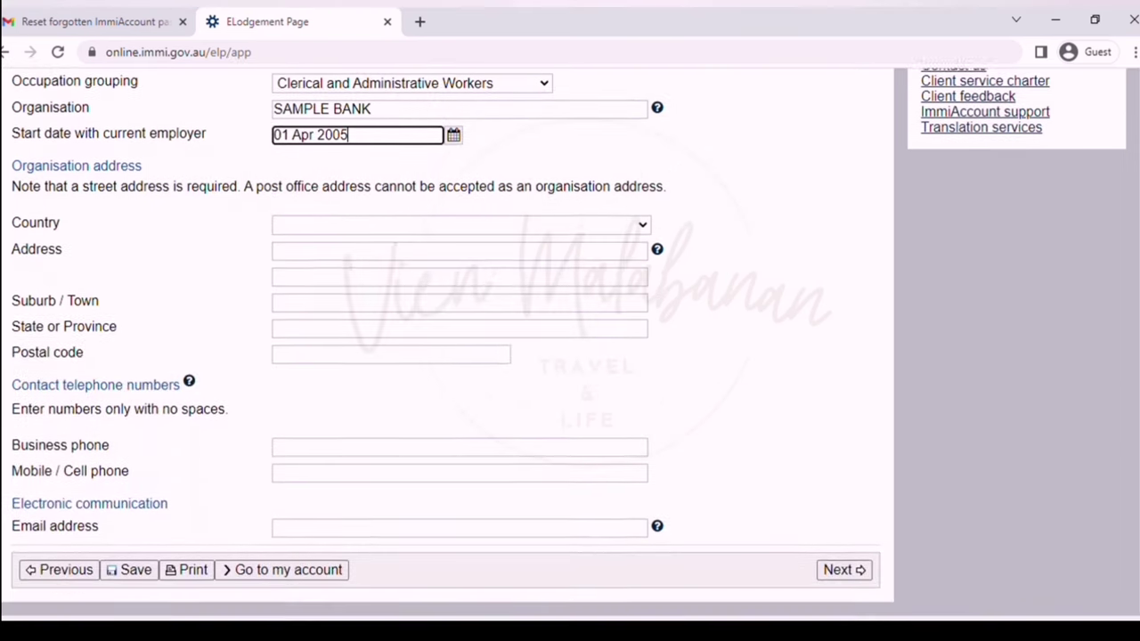
left_click(585, 234)
left_click(580, 227)
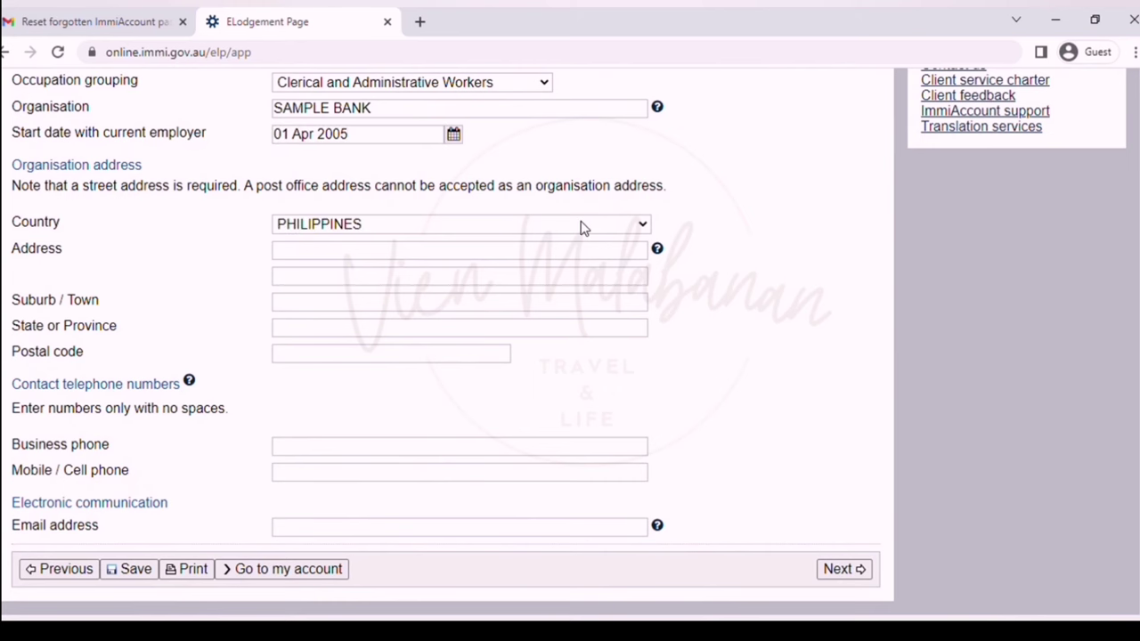
left_click(329, 252)
type("456 MAIN ST. BARANGAY 2")
left_click(357, 303)
type("PASIG CITY")
left_click(400, 331)
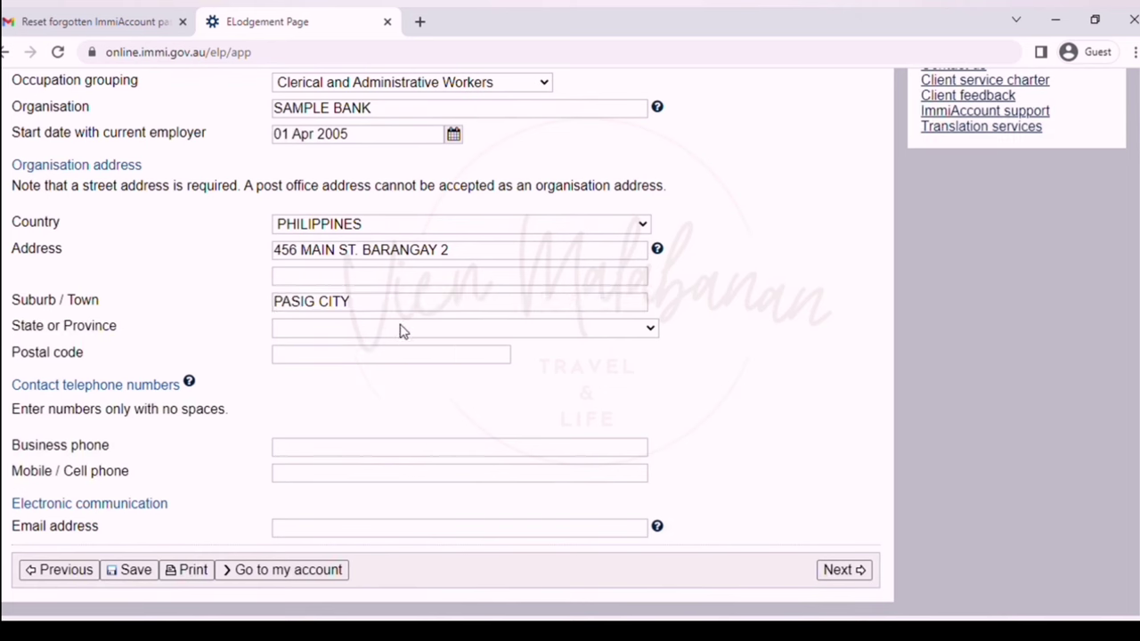
left_click(400, 331)
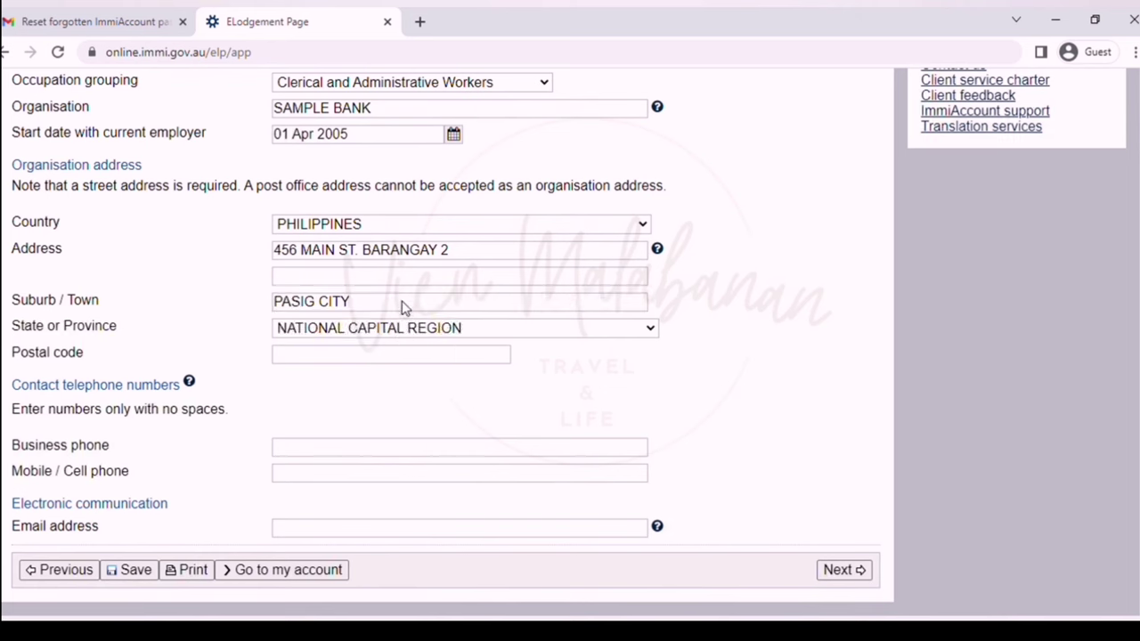
left_click(359, 356)
type("2000")
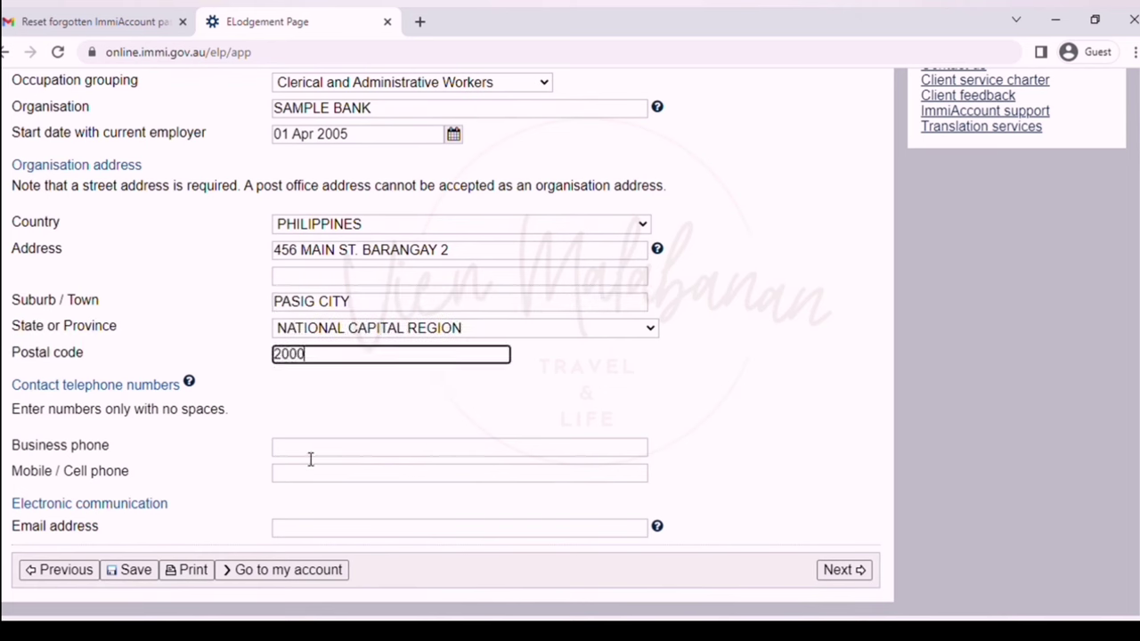
Step: Add the organisation's business phone and e-mail, then continue to financial support
left_click(330, 447)
left_click(338, 529)
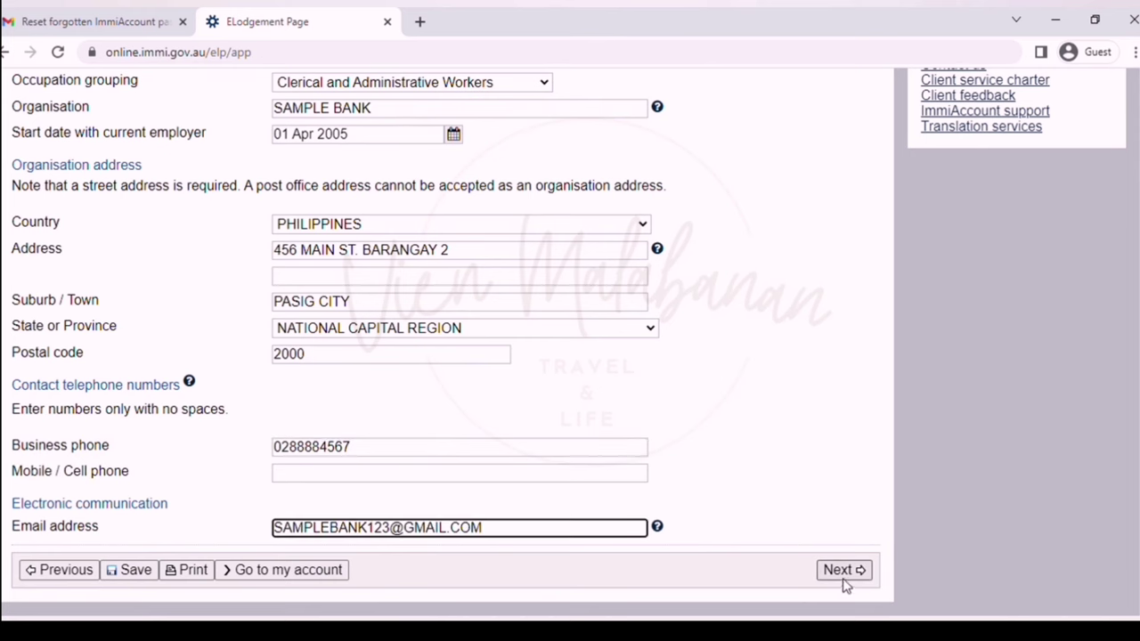
left_click(844, 571)
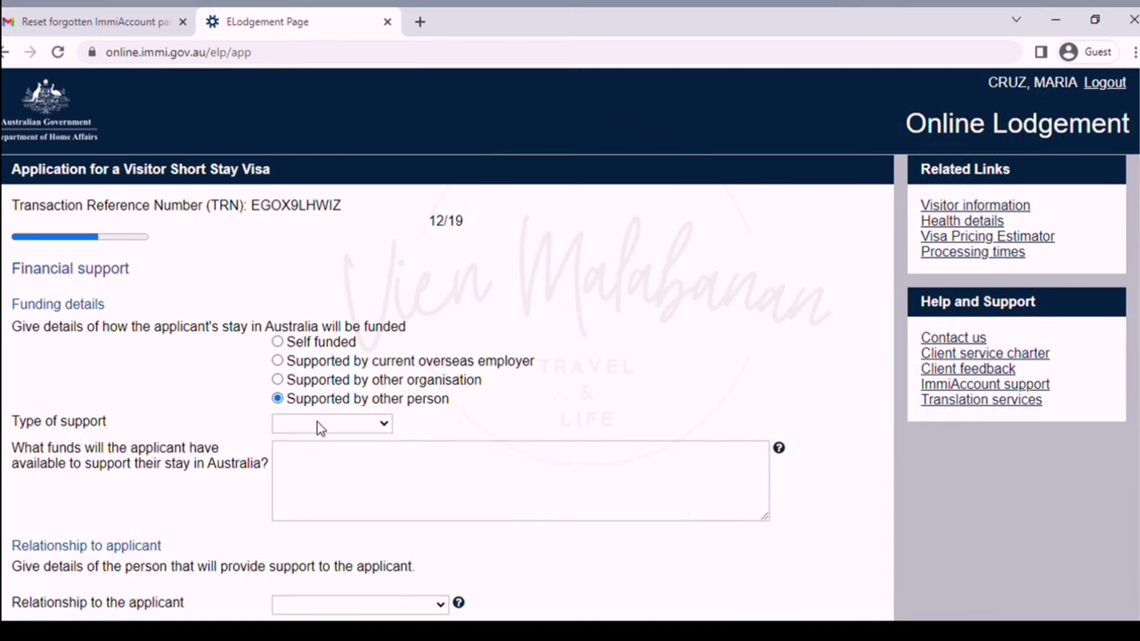
Step: Set support type to Accommodation and describe funds from salary, savings and stocks
left_click(316, 424)
left_click(326, 472)
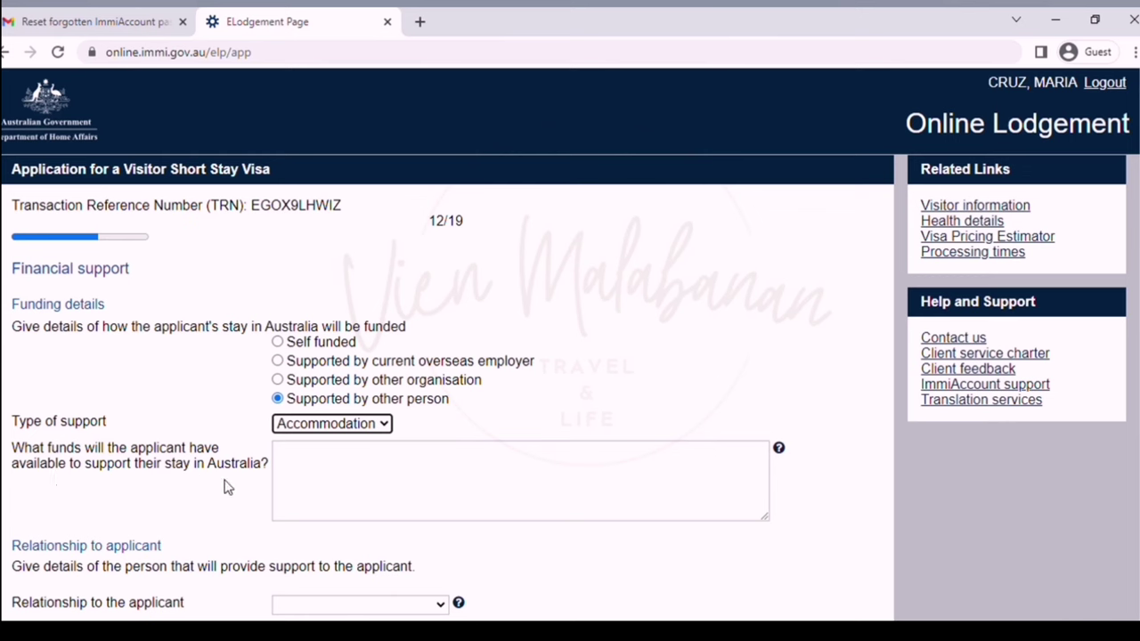
left_click(367, 492)
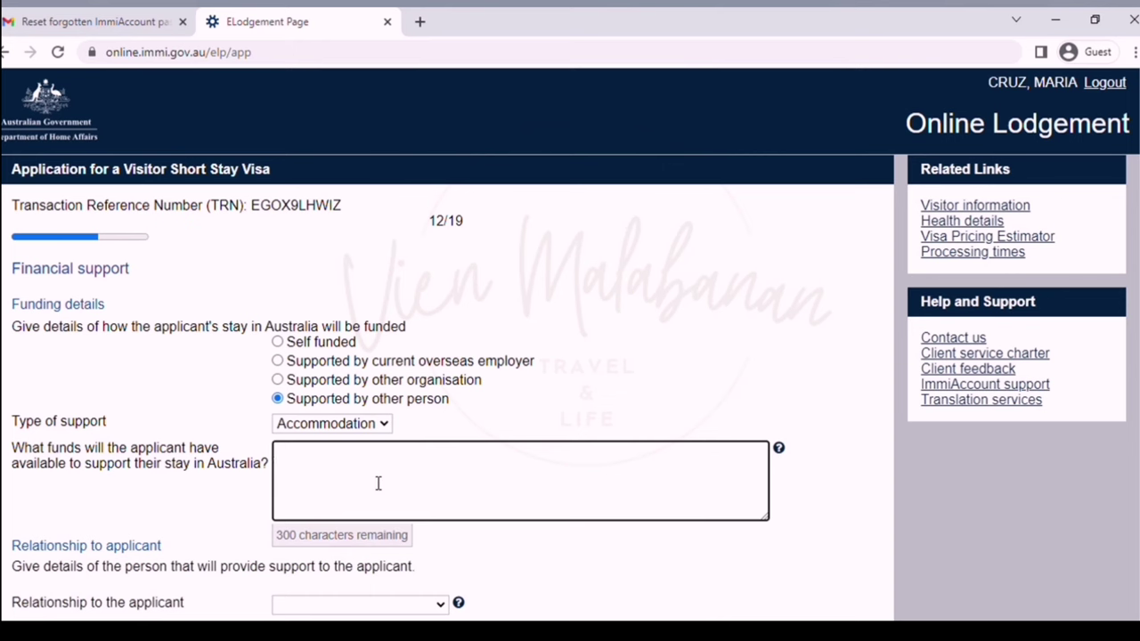
type("SALARY, SAVINGS AND STOCKS")
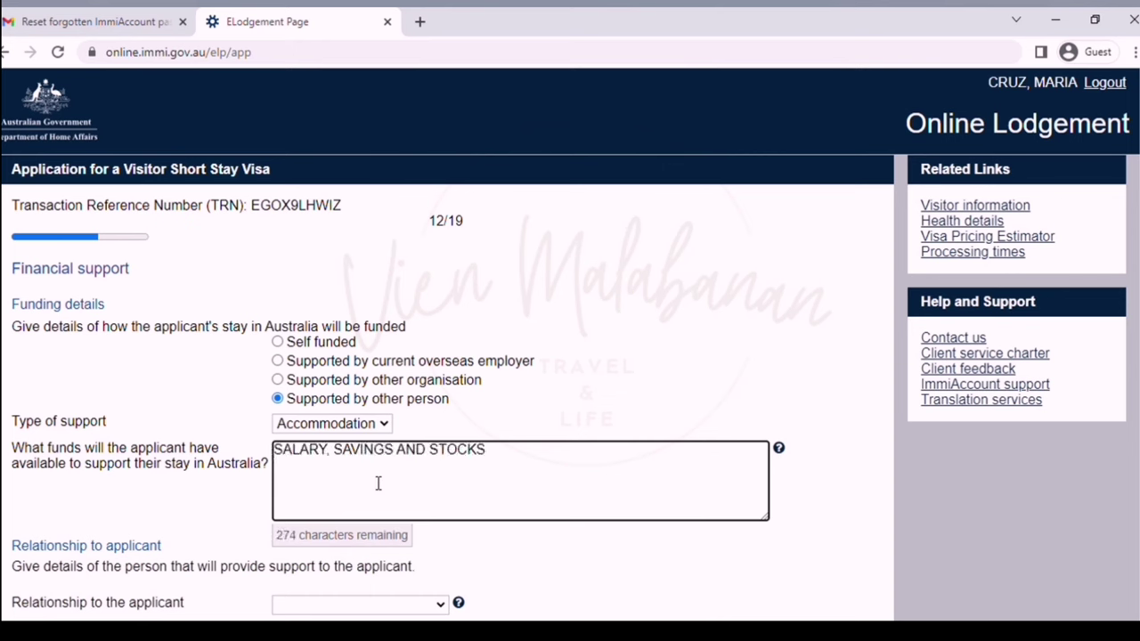
type(".")
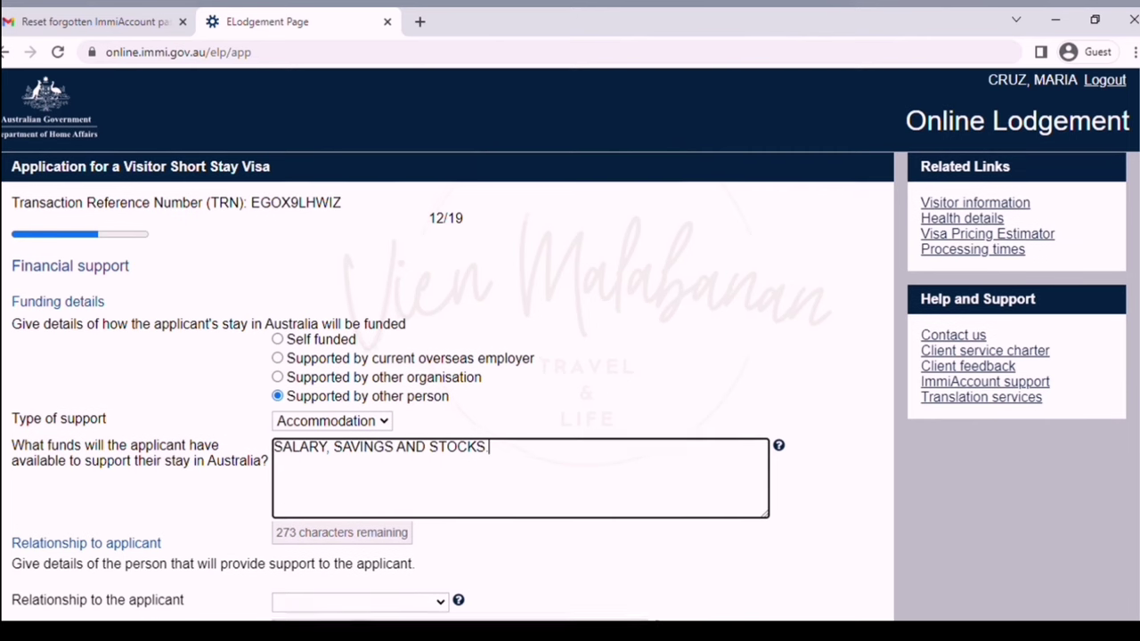
scroll(570, 356, "down", 3)
scroll(570, 356, "down", 2)
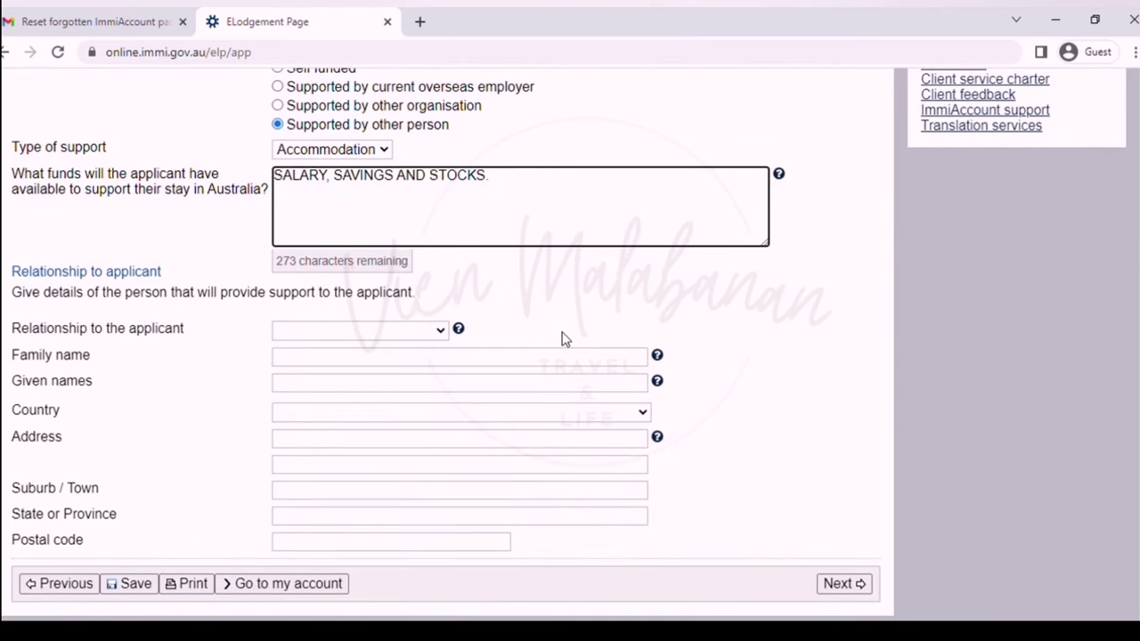
Step: Name the supporter as the applicant's Uncle, entering his family and given names
left_click(427, 329)
left_click(343, 313)
left_click(325, 362)
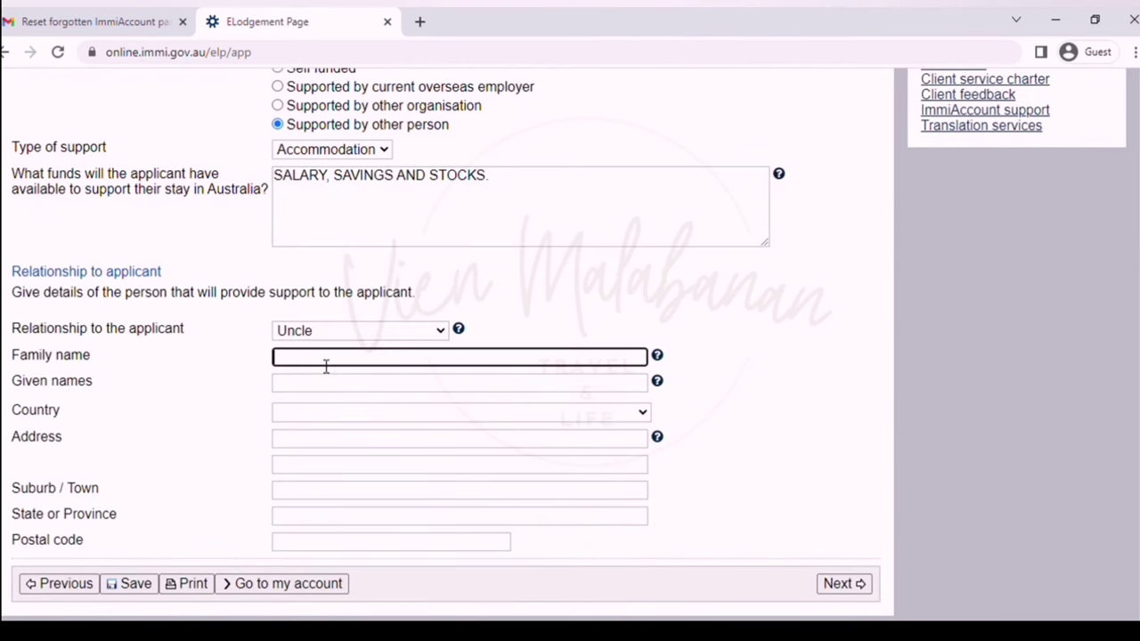
type("CRUZ")
left_click(401, 382)
type("PEDRO")
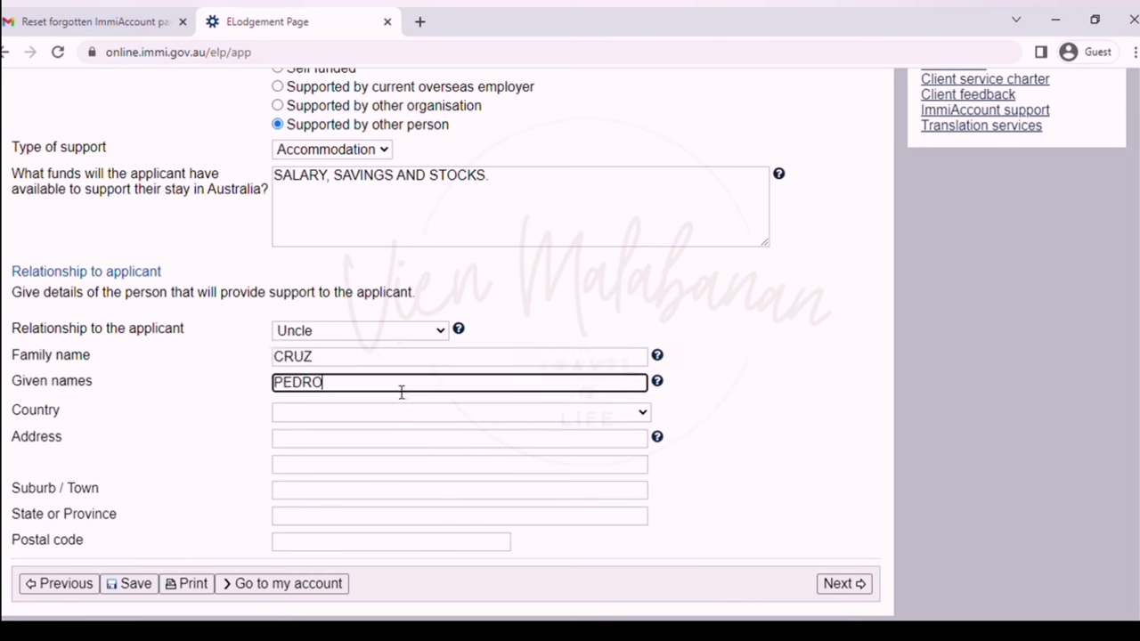
Step: Enter the supporter's Australian address in Western Australia, then continue
left_click(364, 412)
left_click(366, 439)
type("123 OATS STREET")
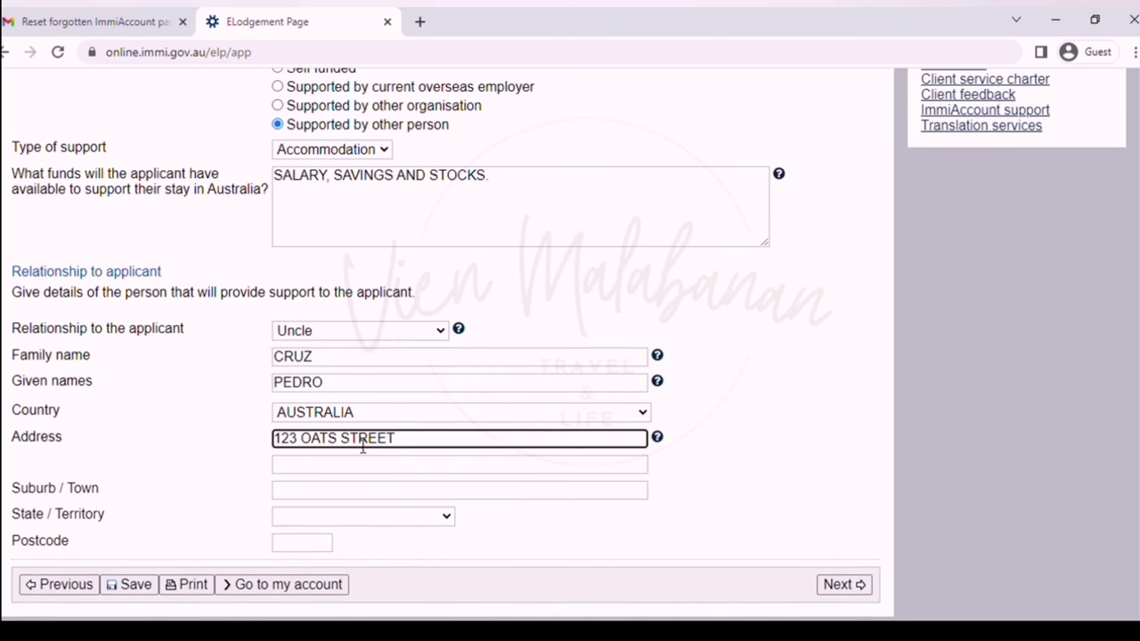
left_click(358, 491)
type("PERTH")
left_click(356, 516)
left_click(302, 543)
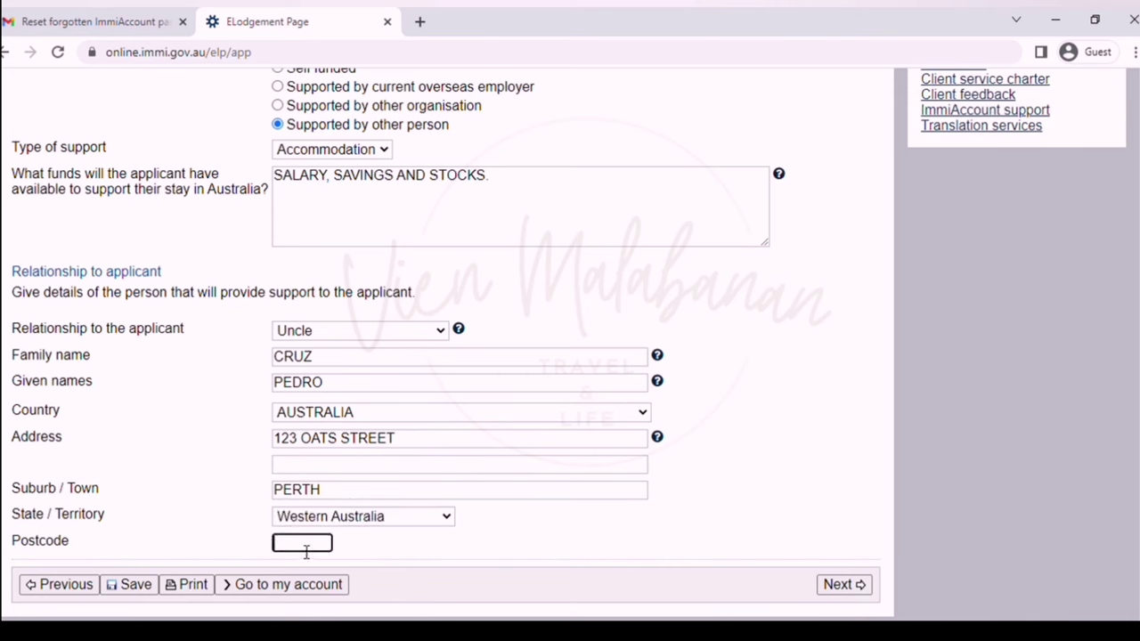
type("6000")
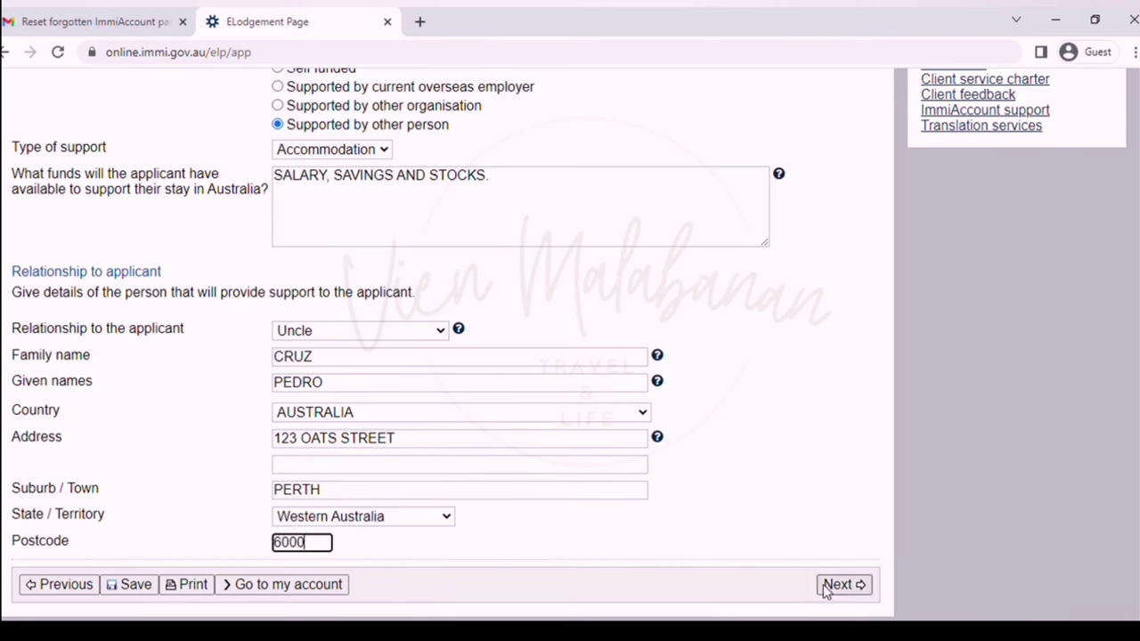
left_click(826, 587)
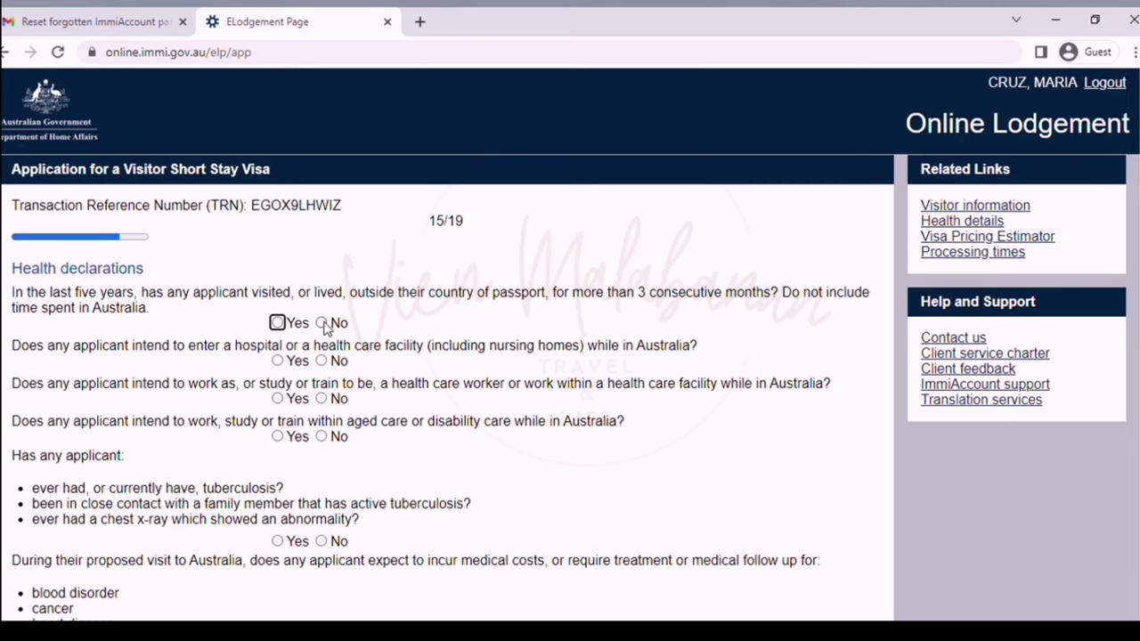
Step: Answer No to the hospital, health care, aged care and tuberculosis questions, then continue
left_click(321, 323)
left_click(322, 362)
left_click(322, 398)
left_click(322, 437)
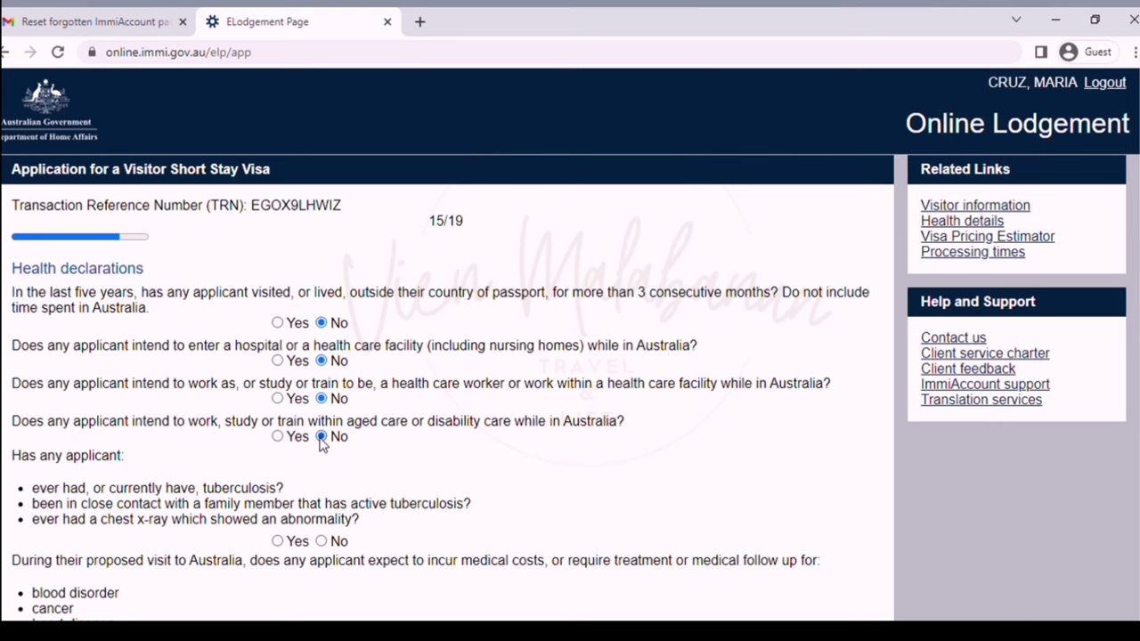
left_click(321, 541)
scroll(570, 345, "down", 3)
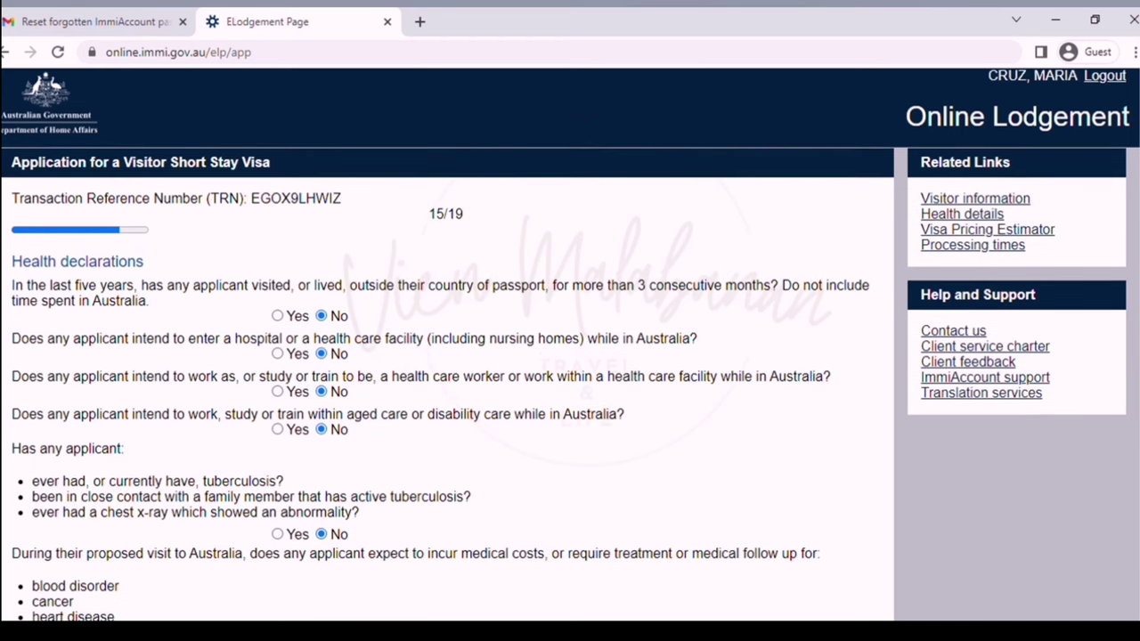
scroll(446, 345, "down", 2)
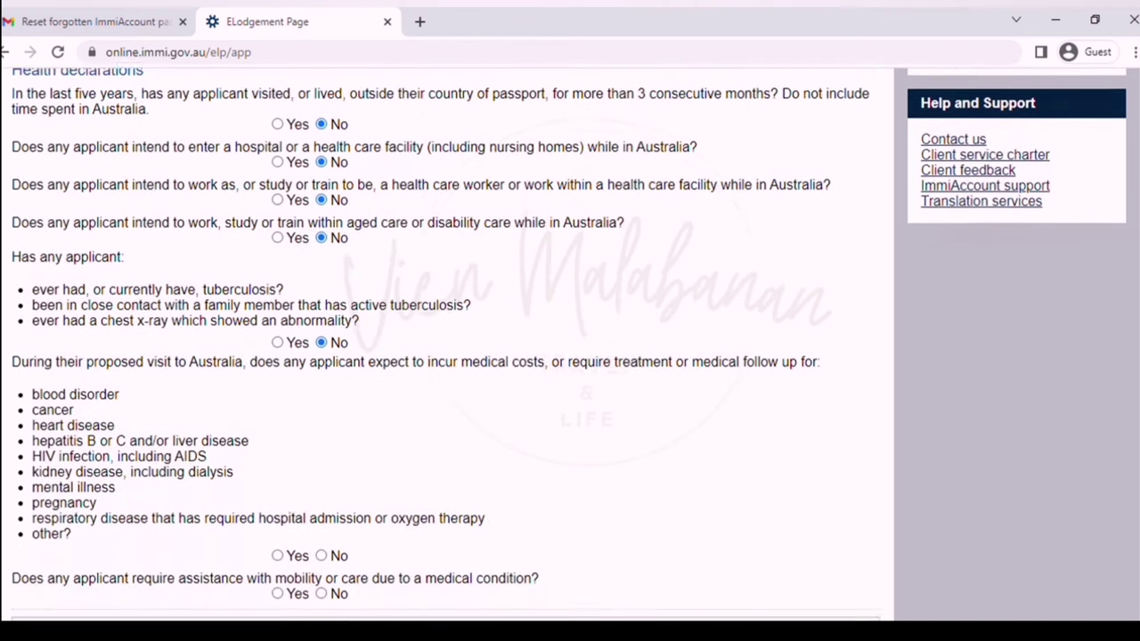
scroll(570, 345, "down", 1)
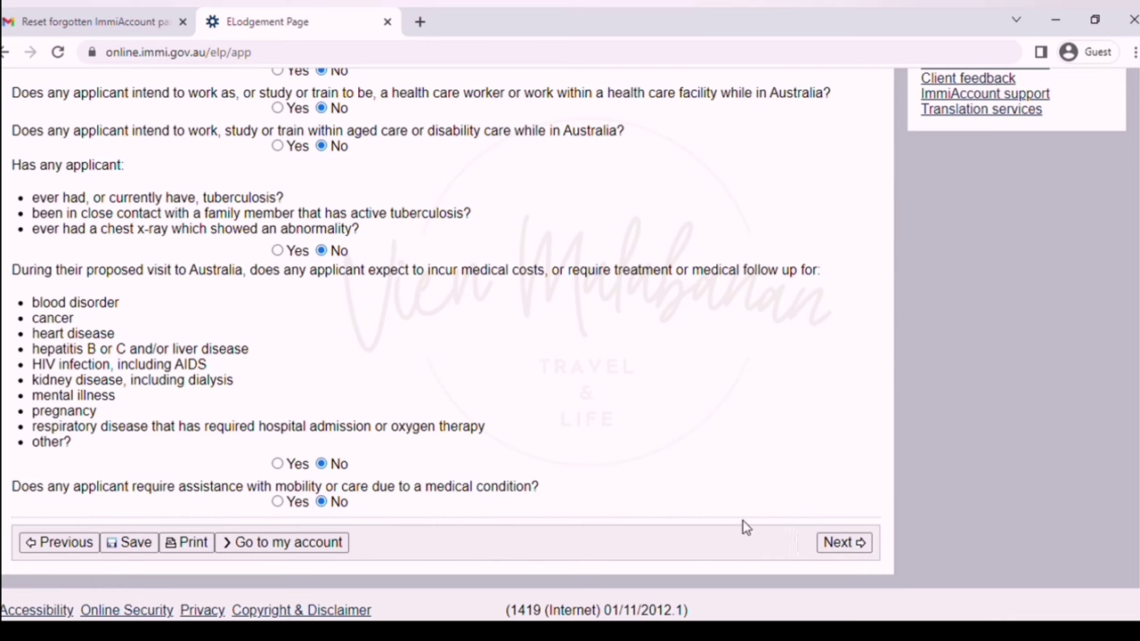
left_click(835, 546)
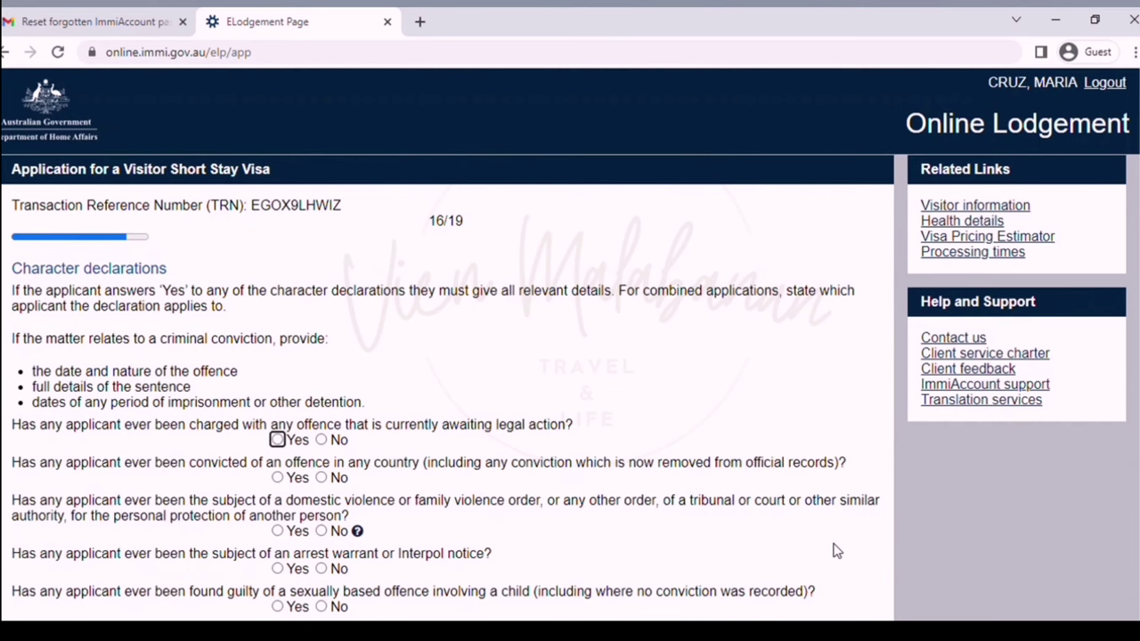
Step: Answer No to the legal action, conviction, offence, mental fitness, security and war crimes questions
left_click(321, 439)
scroll(501, 294, "down", 3)
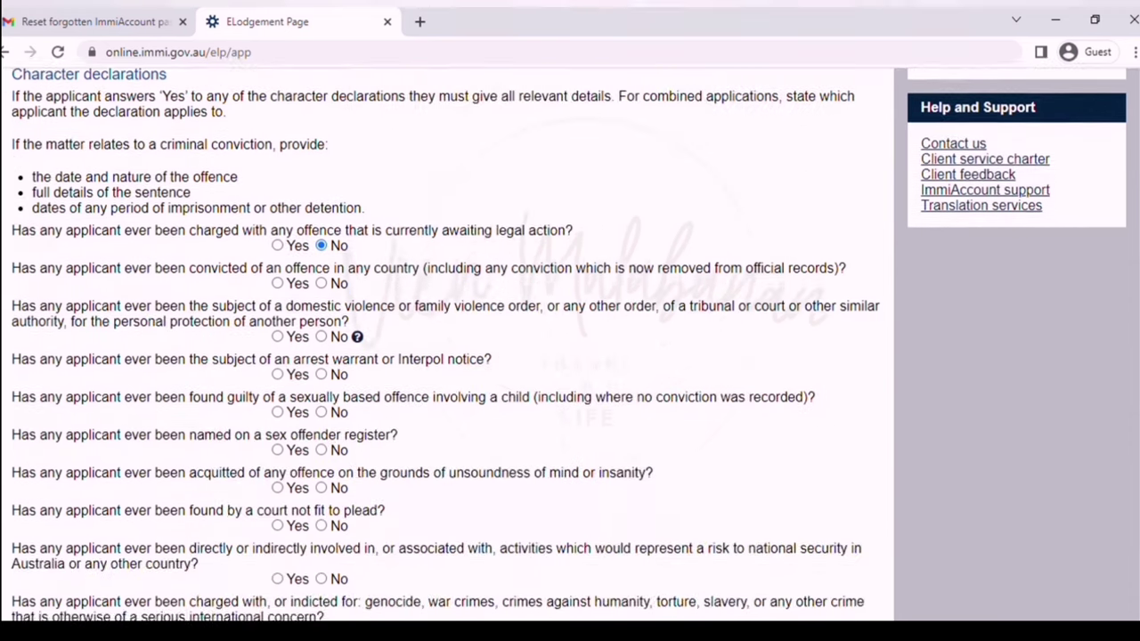
left_click(322, 196)
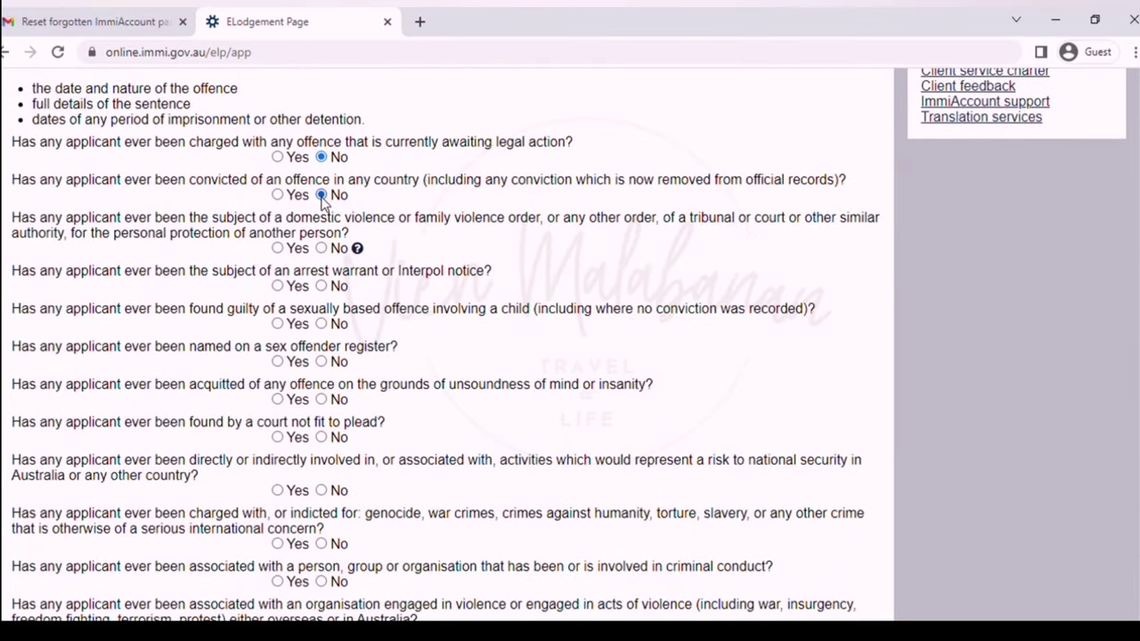
left_click(321, 248)
left_click(321, 325)
left_click(321, 362)
left_click(322, 399)
left_click(322, 438)
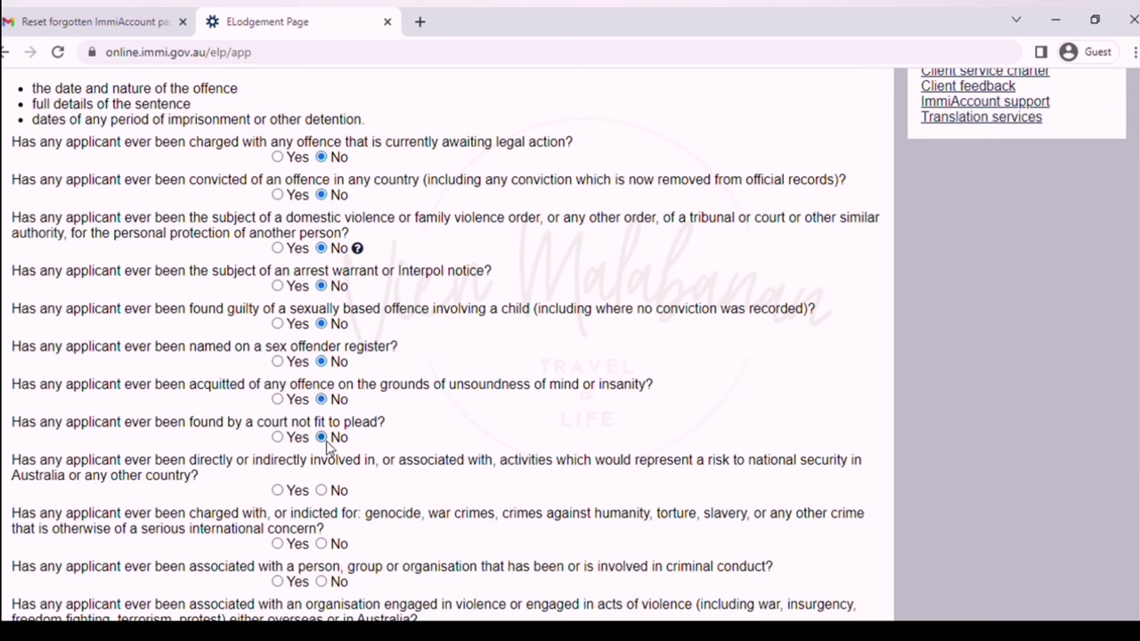
left_click(322, 491)
left_click(321, 544)
left_click(322, 582)
Step: Answer No to the military, people smuggling, deportation, overstay and debt questions, then continue
scroll(331, 588, "down", 2)
scroll(541, 368, "down", 2)
left_click(322, 259)
left_click(321, 297)
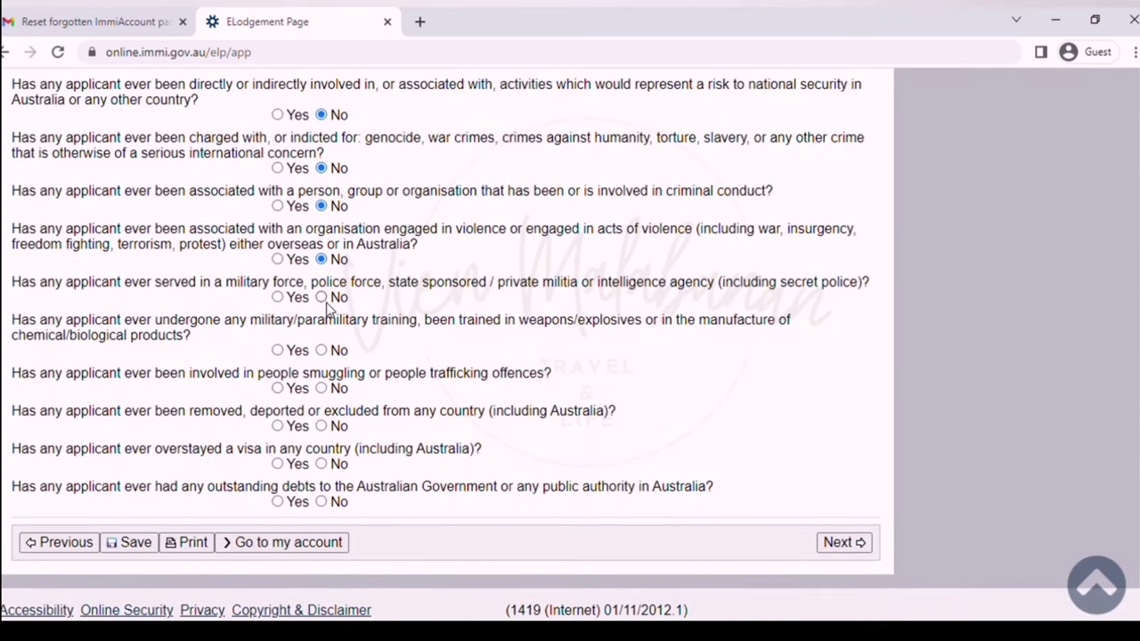
left_click(321, 350)
left_click(321, 389)
left_click(321, 425)
left_click(322, 464)
left_click(322, 501)
left_click(830, 545)
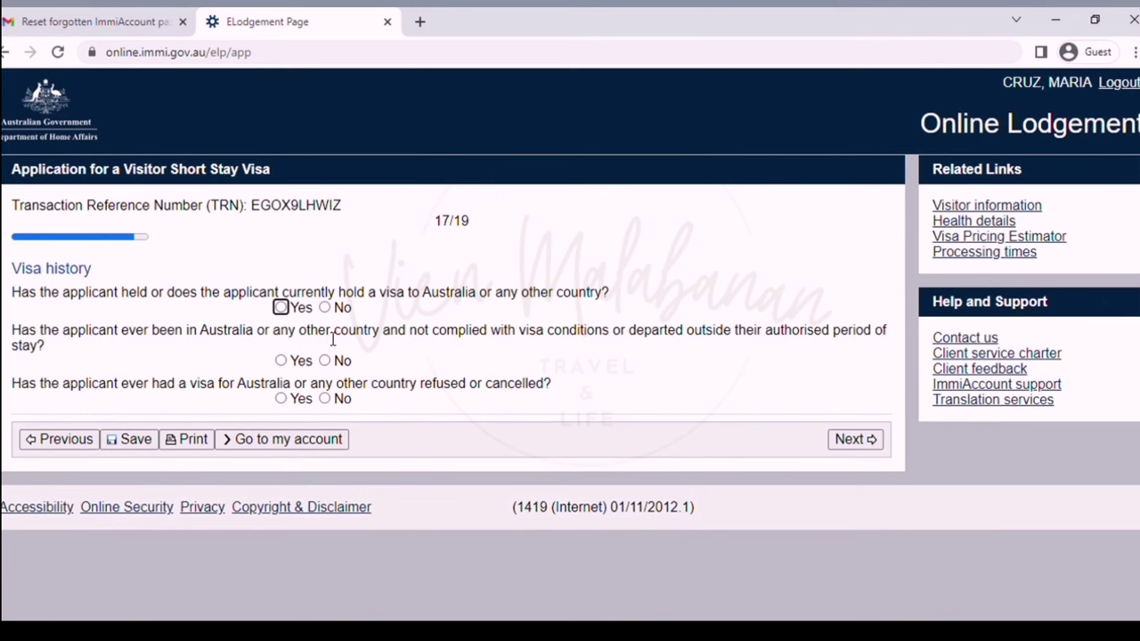
Step: Declare held US and Japan visas valid until 2029; answer No to breaches and refusals
left_click(280, 308)
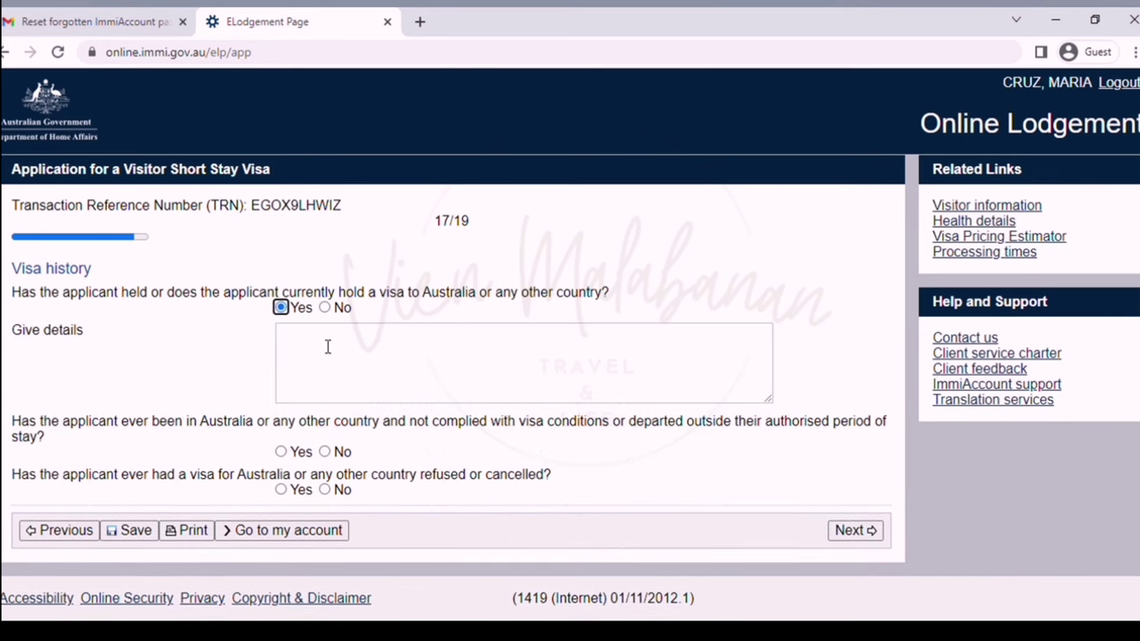
left_click(353, 383)
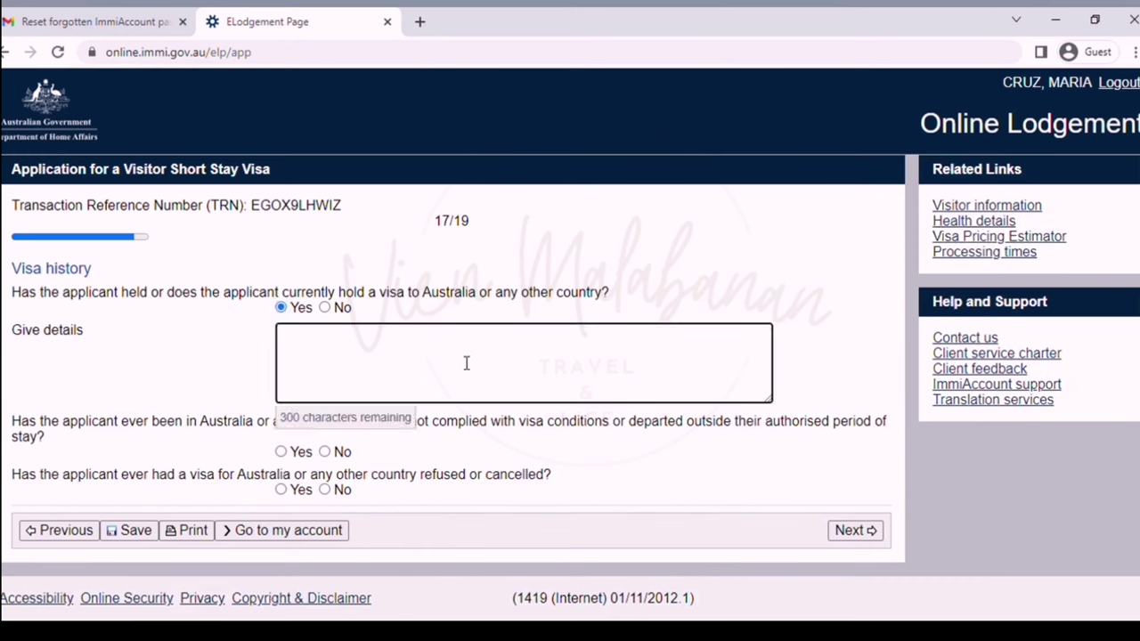
type("HAS A US VISA AND JAPAN VISA VALID UNTIL 2029")
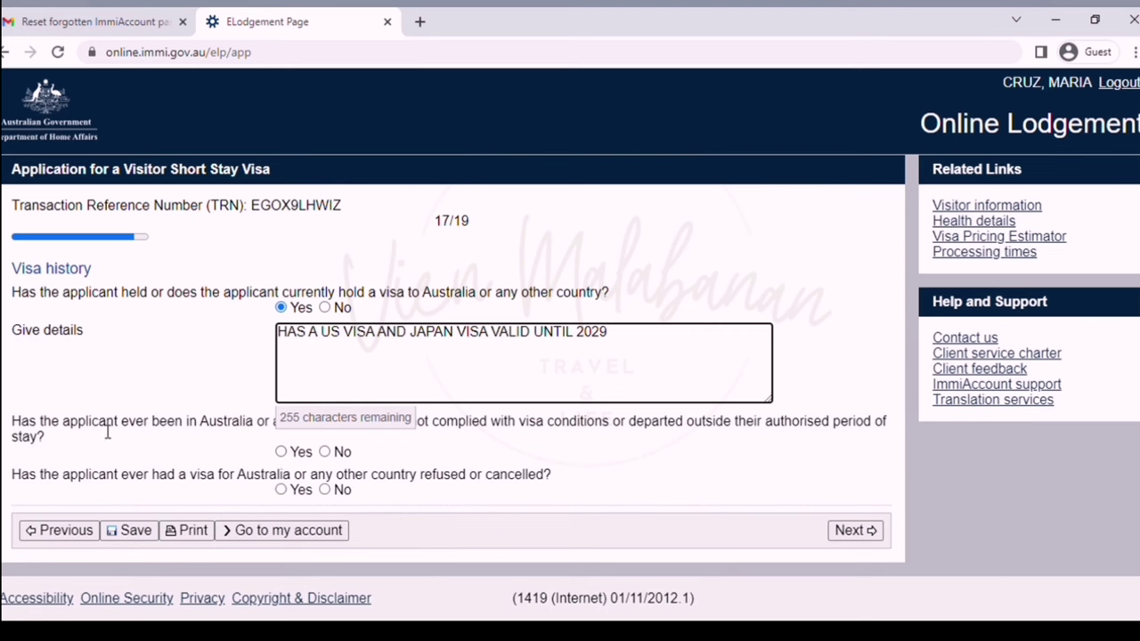
left_click(588, 436)
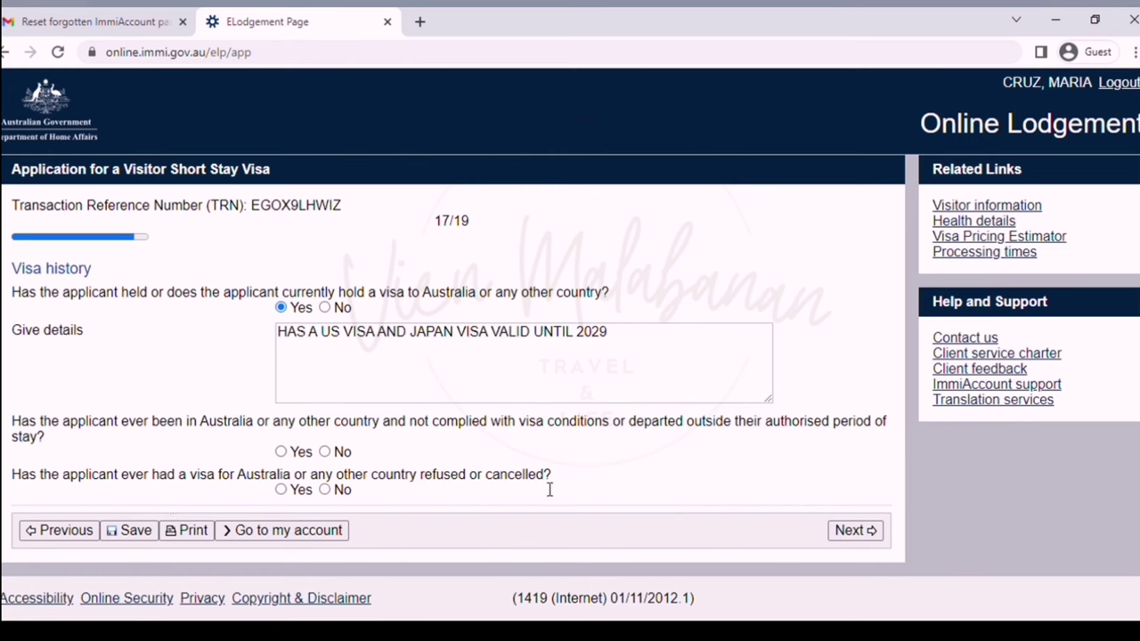
left_click(324, 452)
left_click(281, 490)
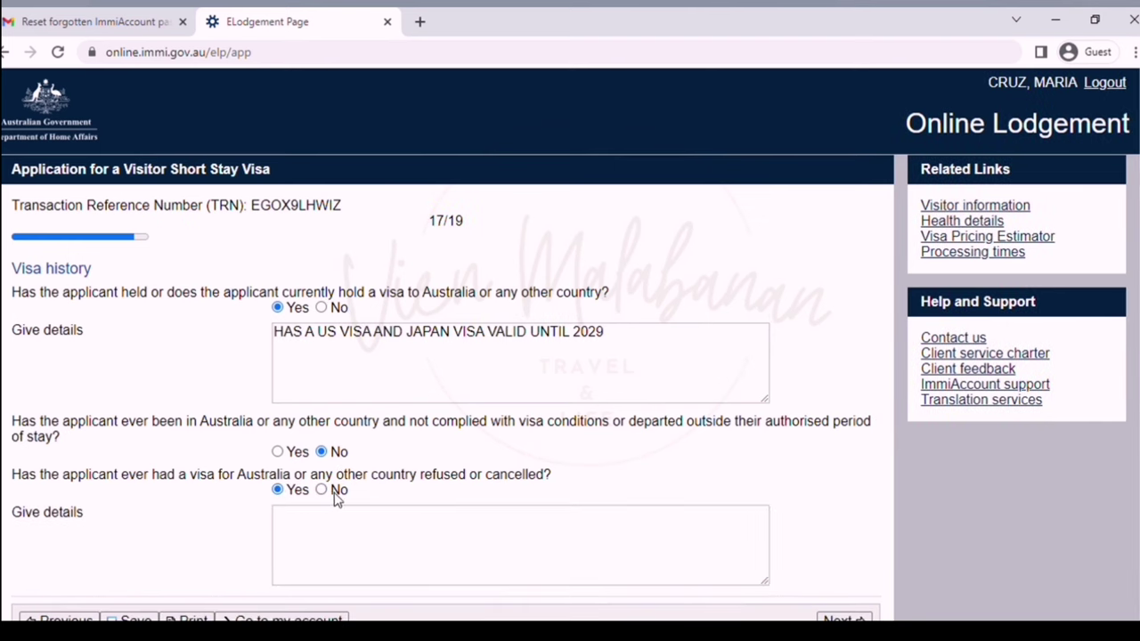
left_click(319, 491)
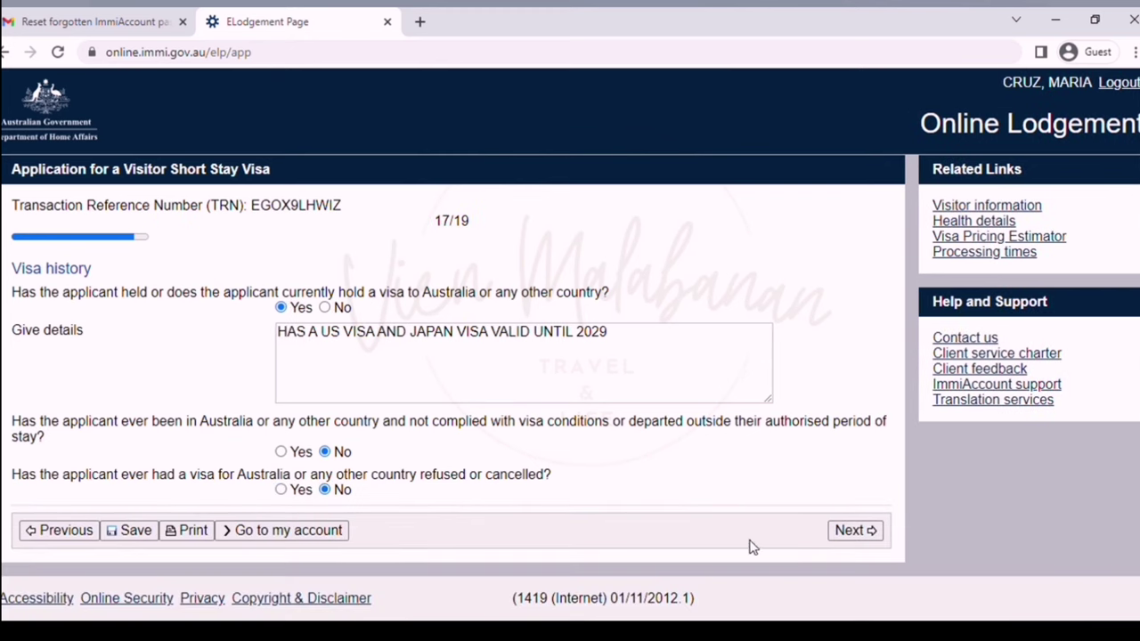
left_click(853, 531)
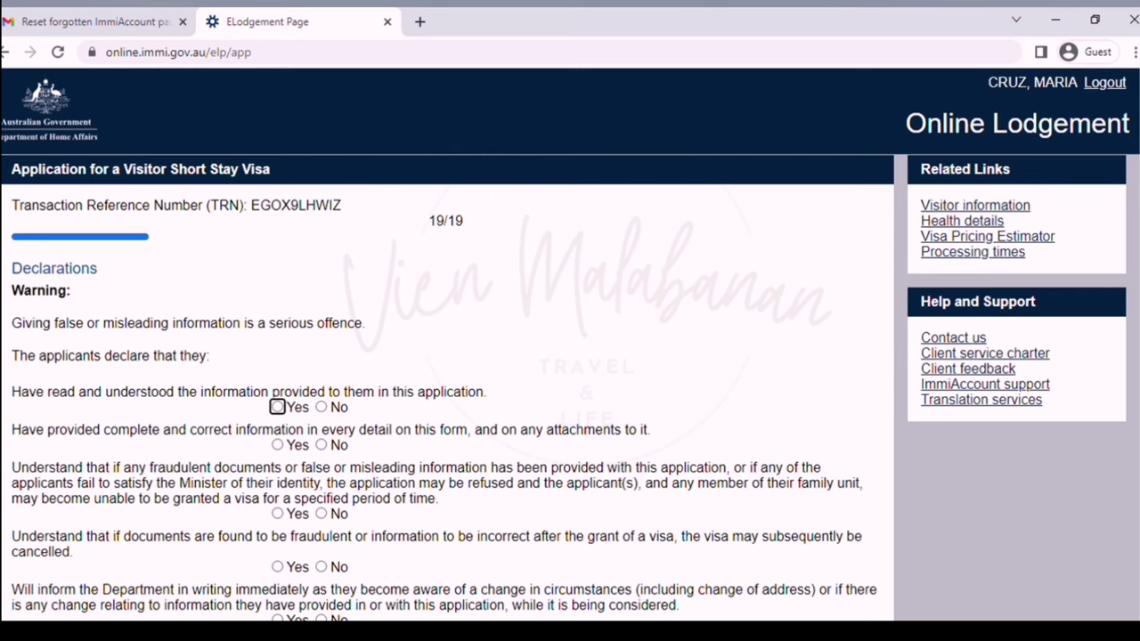
Step: Answer Yes to the first eight declarations, from complete information through fingerprint and facial image consent
scroll(446, 356, "down", 3)
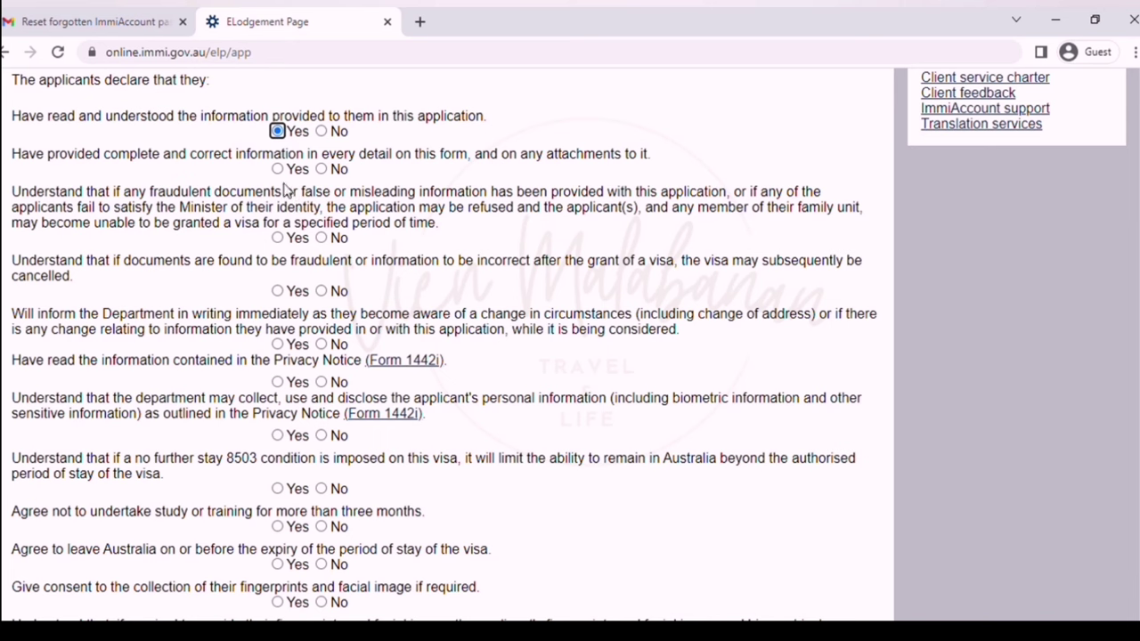
left_click(277, 168)
left_click(277, 237)
left_click(277, 291)
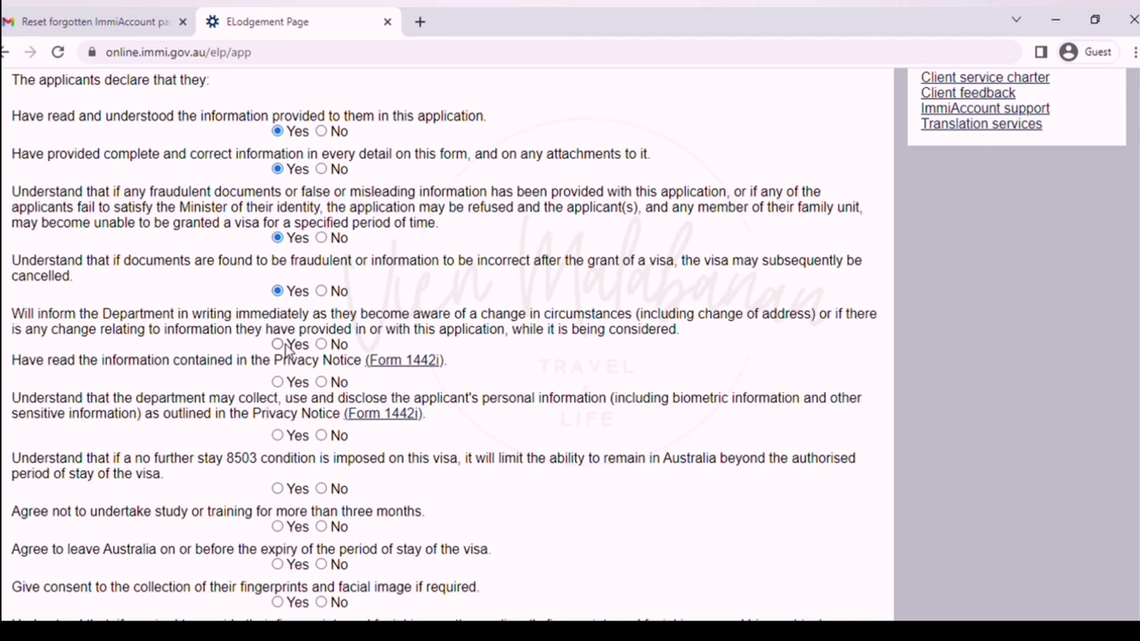
left_click(277, 344)
left_click(277, 435)
left_click(277, 488)
left_click(277, 565)
left_click(277, 602)
Step: Answer Yes to the biometric sharing, no-work and unlawful non-citizen declarations, then submit the page
scroll(504, 420, "down", 5)
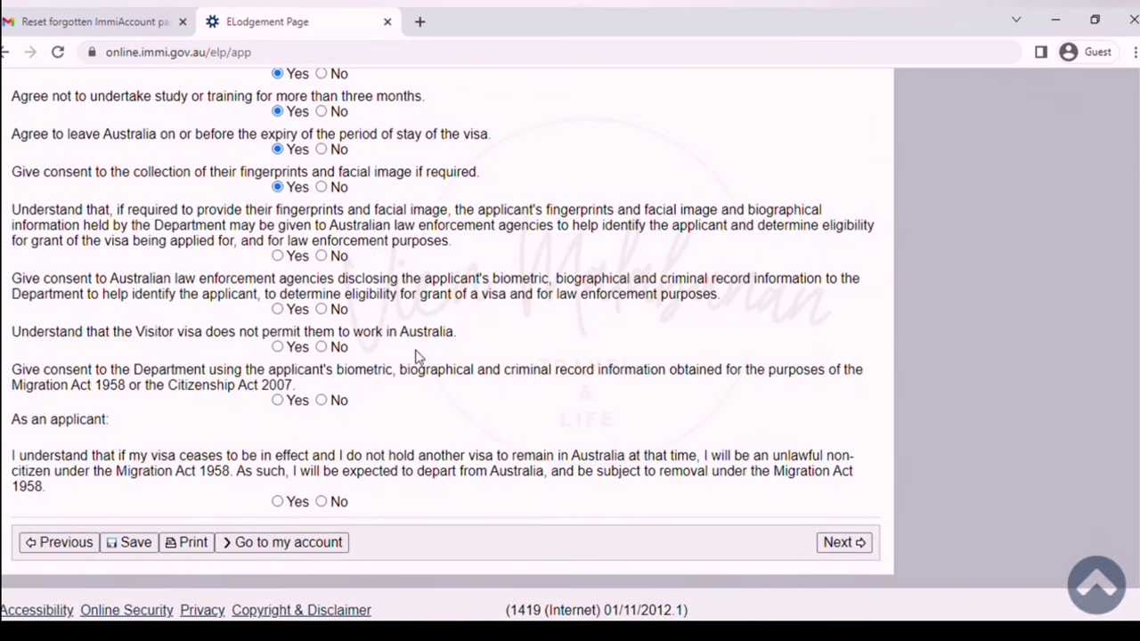
left_click(278, 257)
left_click(278, 309)
left_click(279, 347)
left_click(285, 401)
left_click(278, 501)
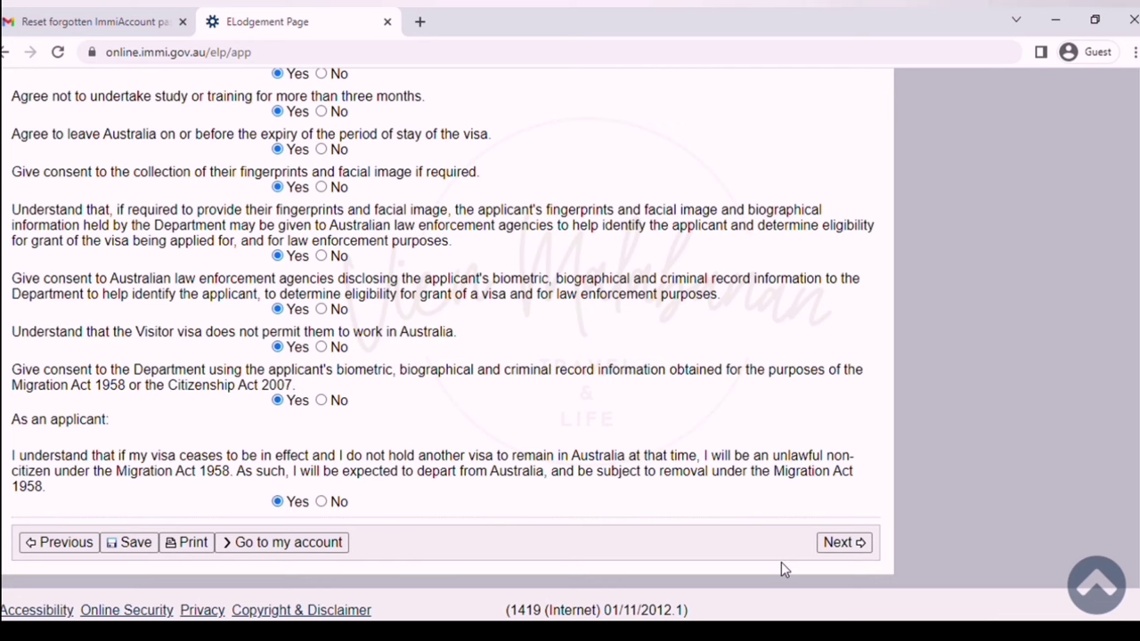
left_click(859, 545)
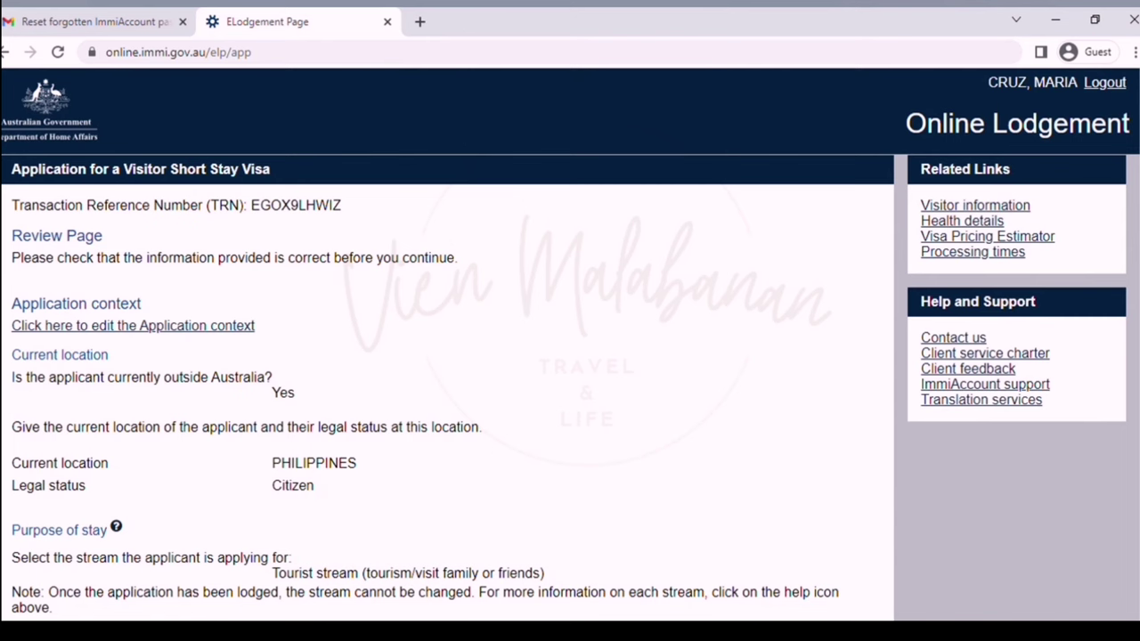
Step: Read the Review Page from identity details down to the declarations, then continue to Attach documents
left_click_drag(7, 237, 140, 231)
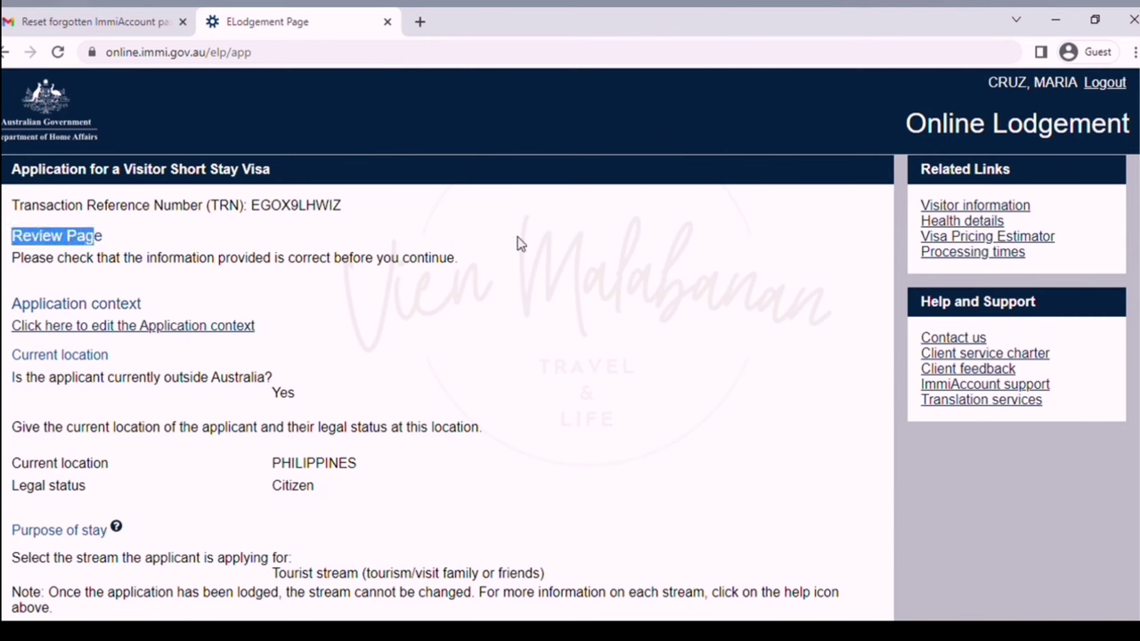
scroll(570, 356, "down", 2)
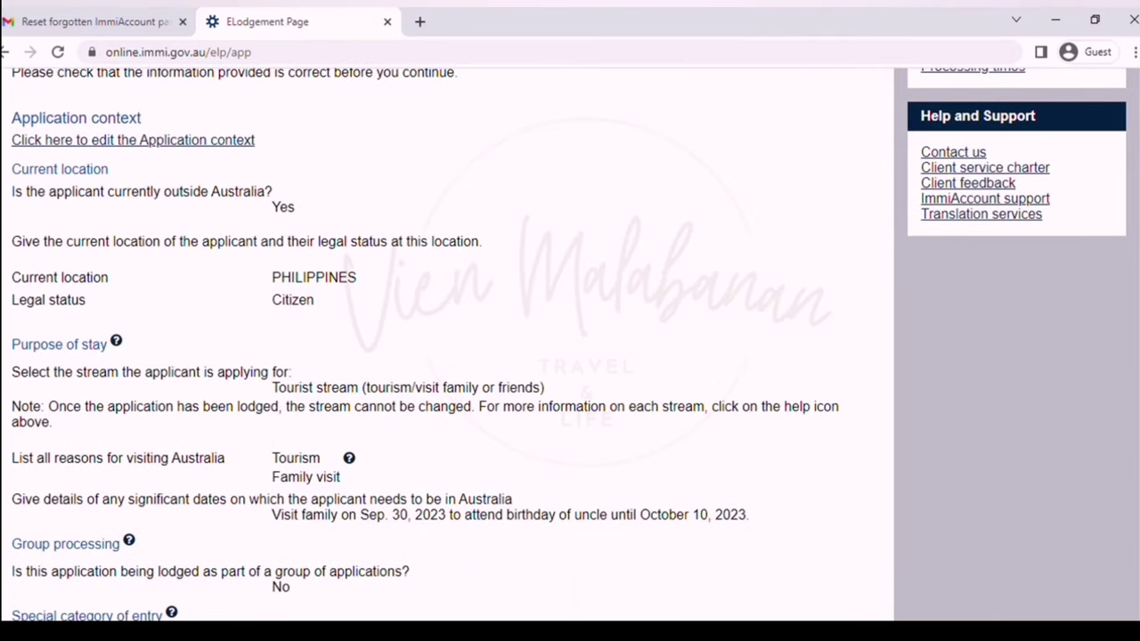
scroll(445, 356, "down", 2)
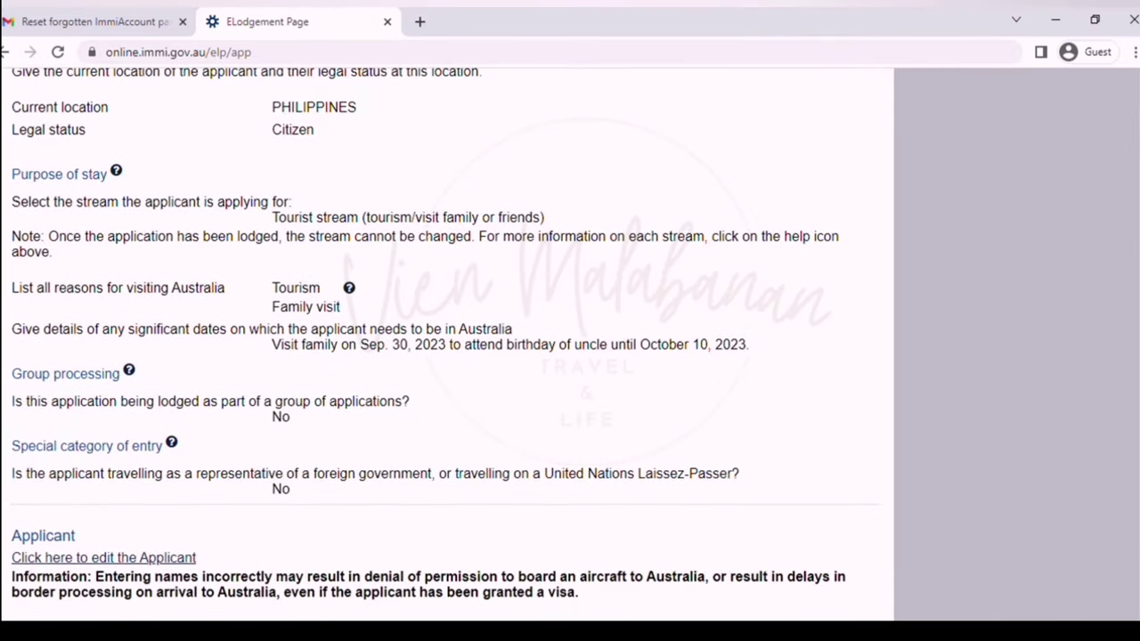
scroll(445, 357, "down", 4)
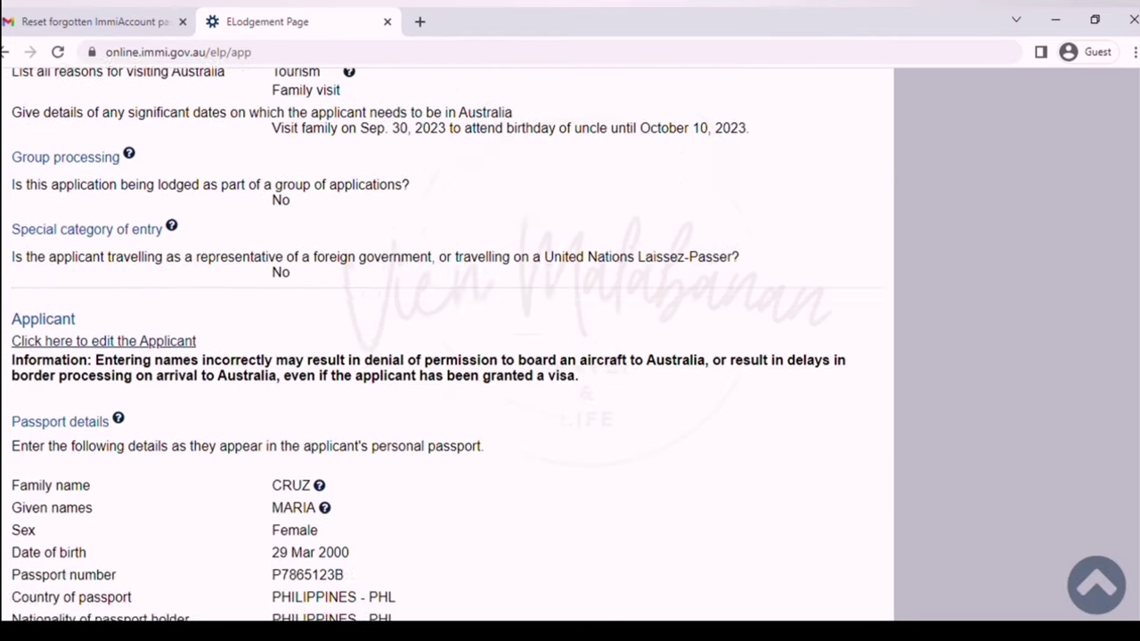
scroll(445, 356, "down", 7)
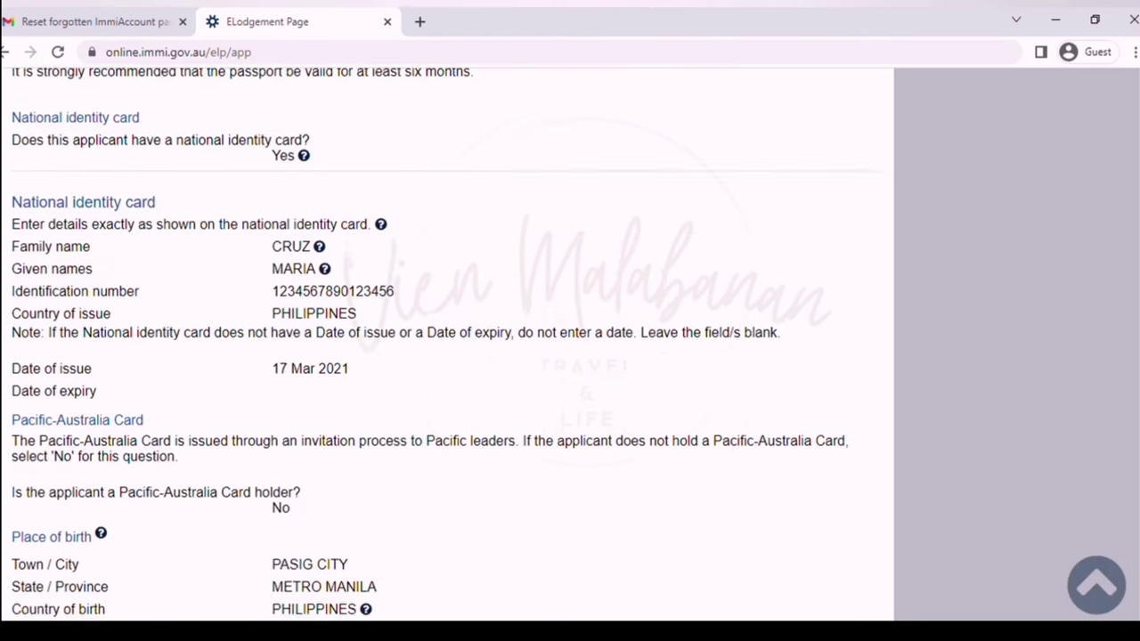
scroll(446, 357, "down", 3)
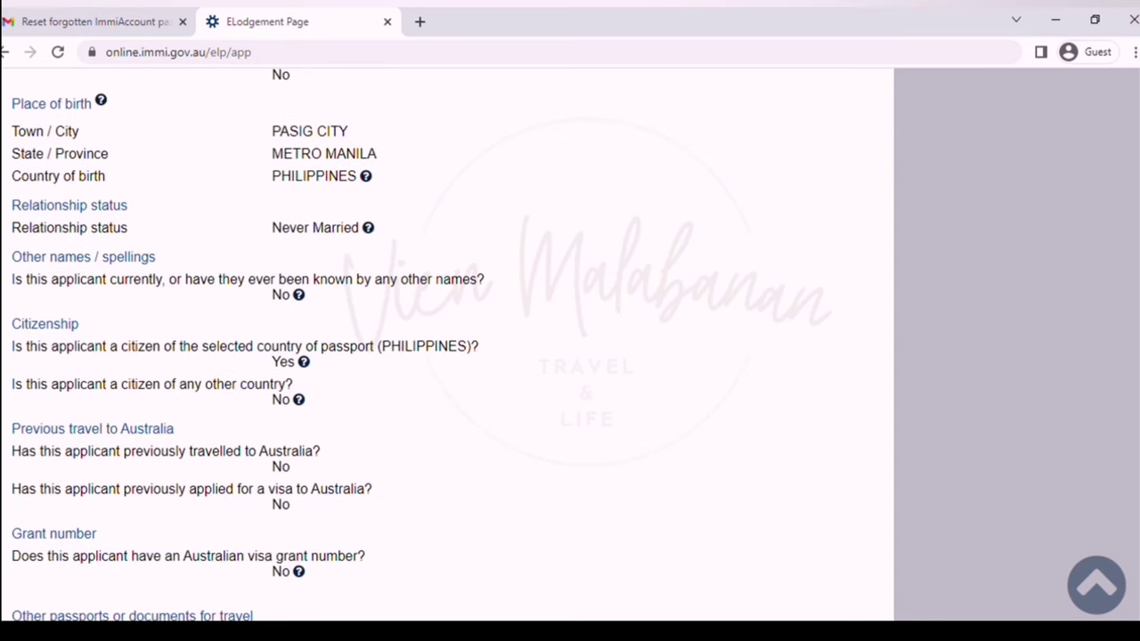
scroll(446, 356, "down", 8)
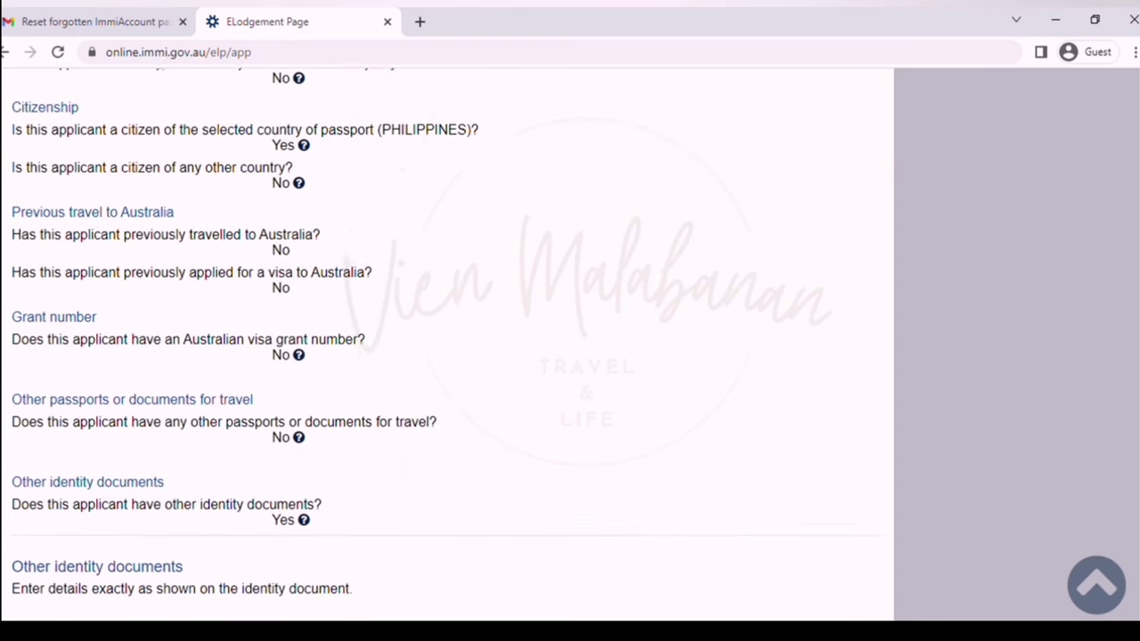
scroll(445, 356, "down", 7)
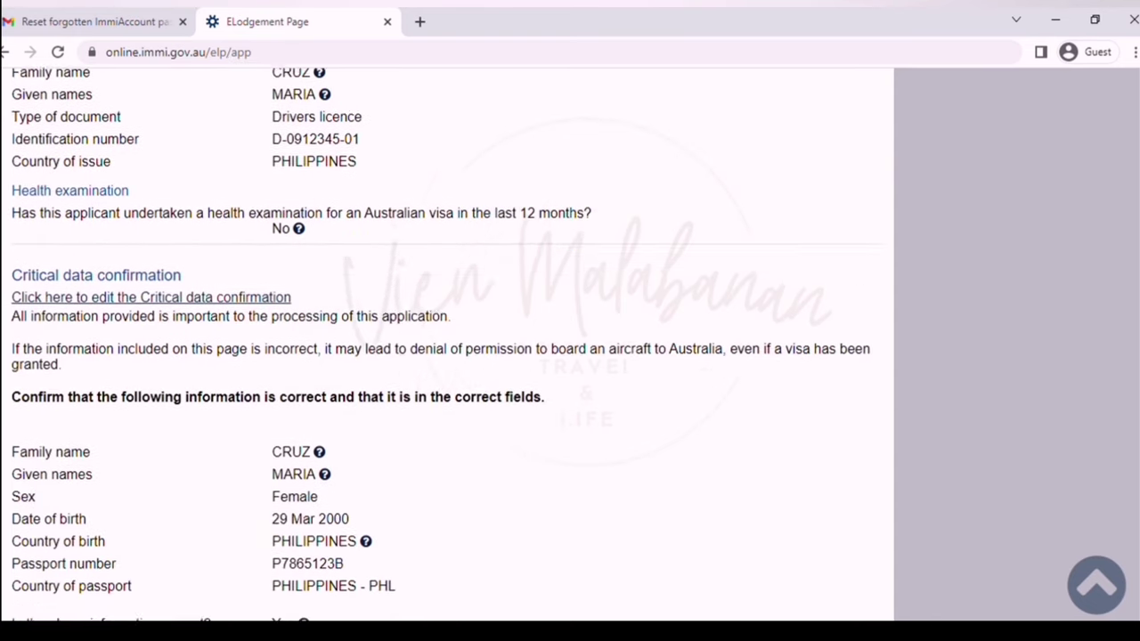
scroll(446, 356, "down", 7)
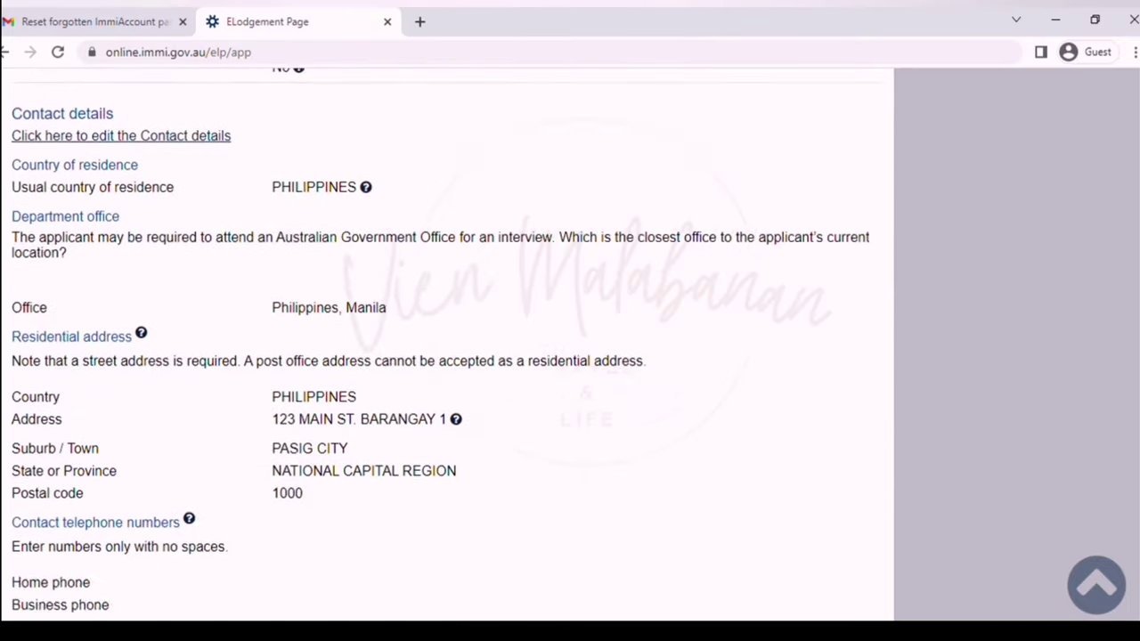
scroll(446, 356, "down", 13)
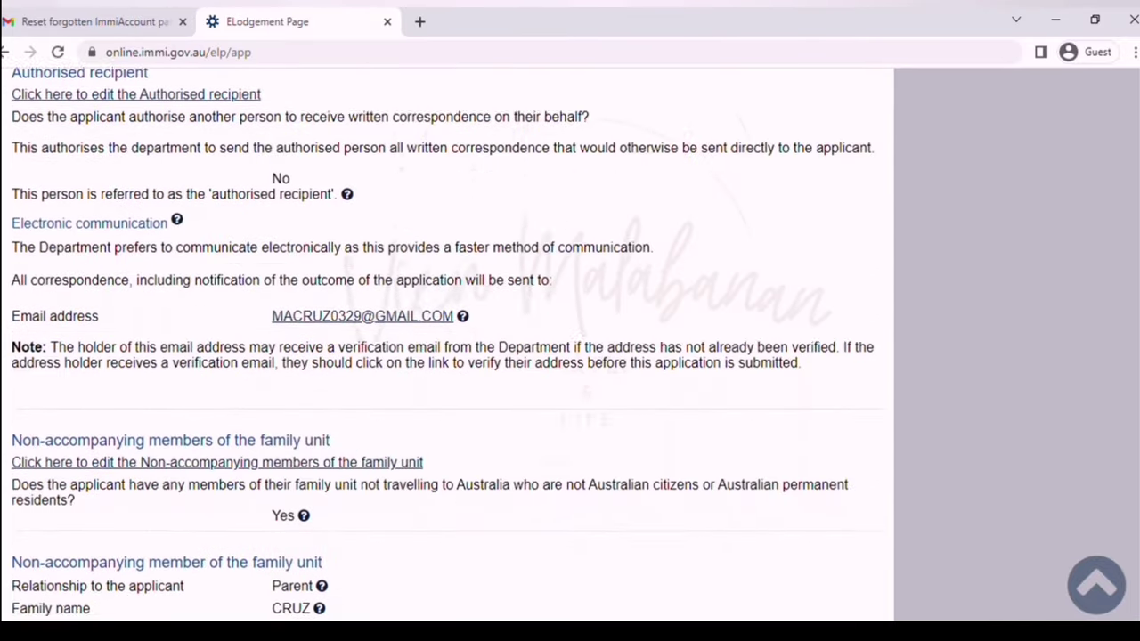
scroll(446, 356, "down", 11)
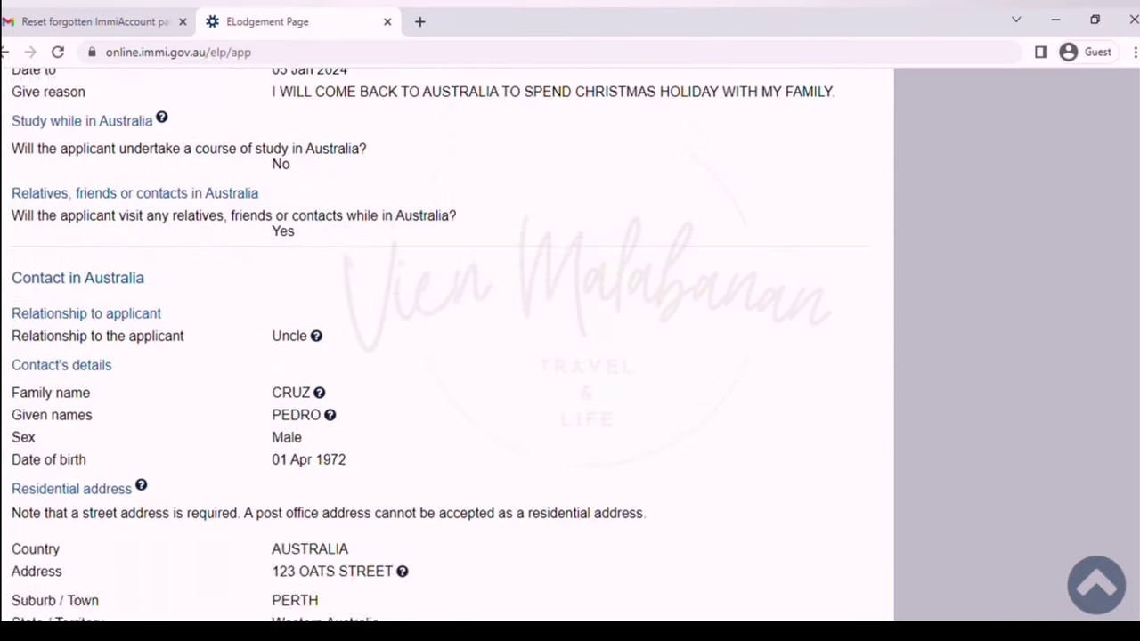
scroll(445, 356, "down", 9)
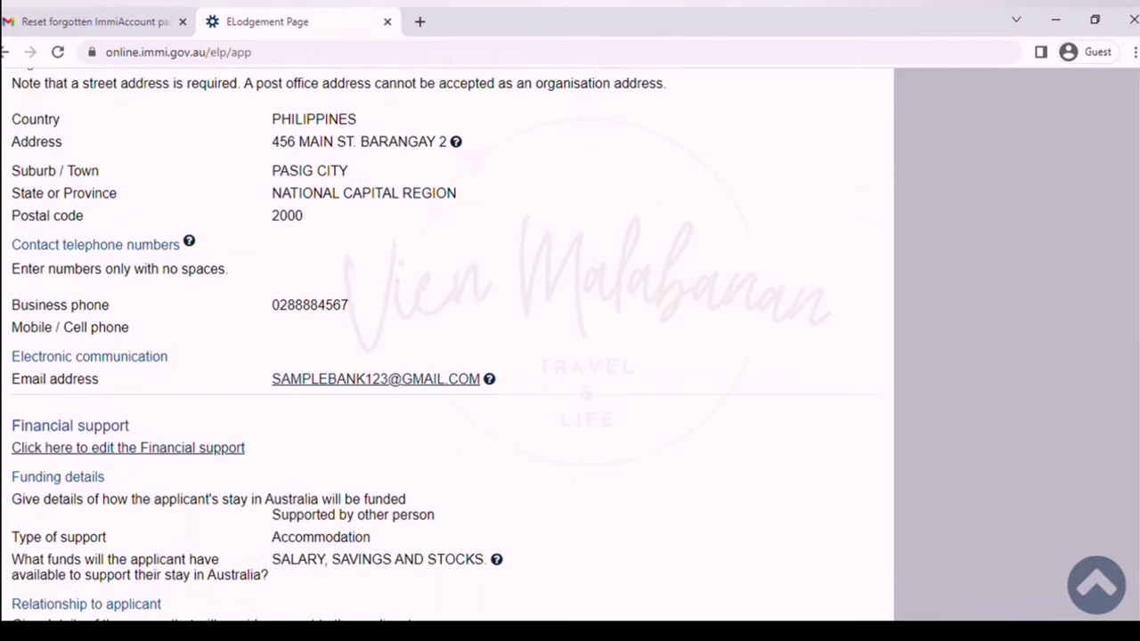
scroll(446, 356, "down", 9)
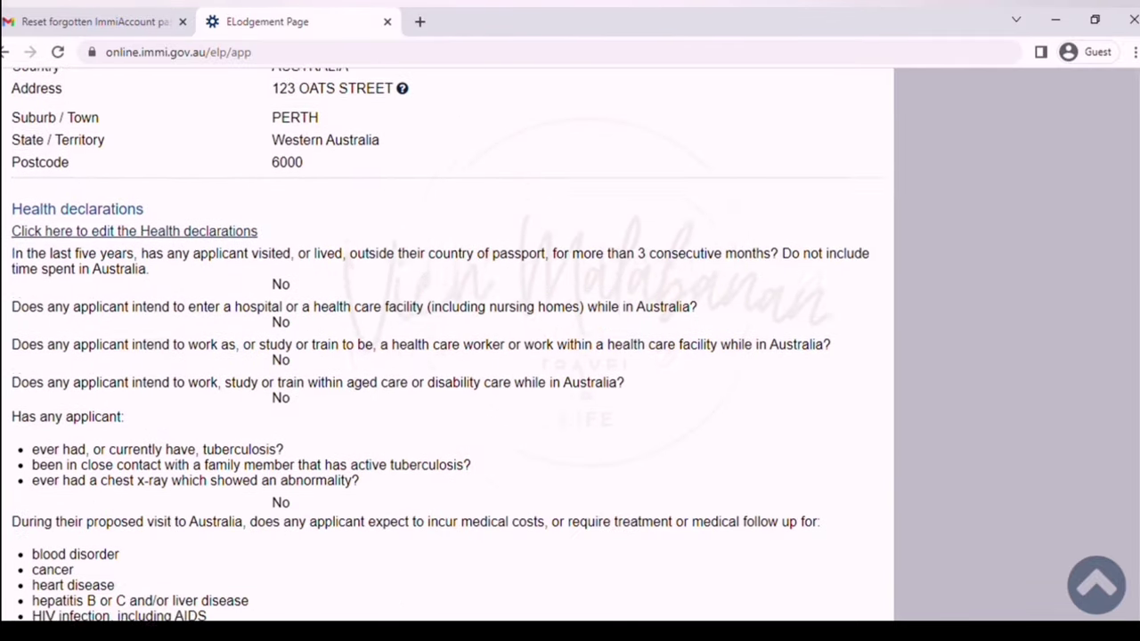
scroll(446, 356, "down", 11)
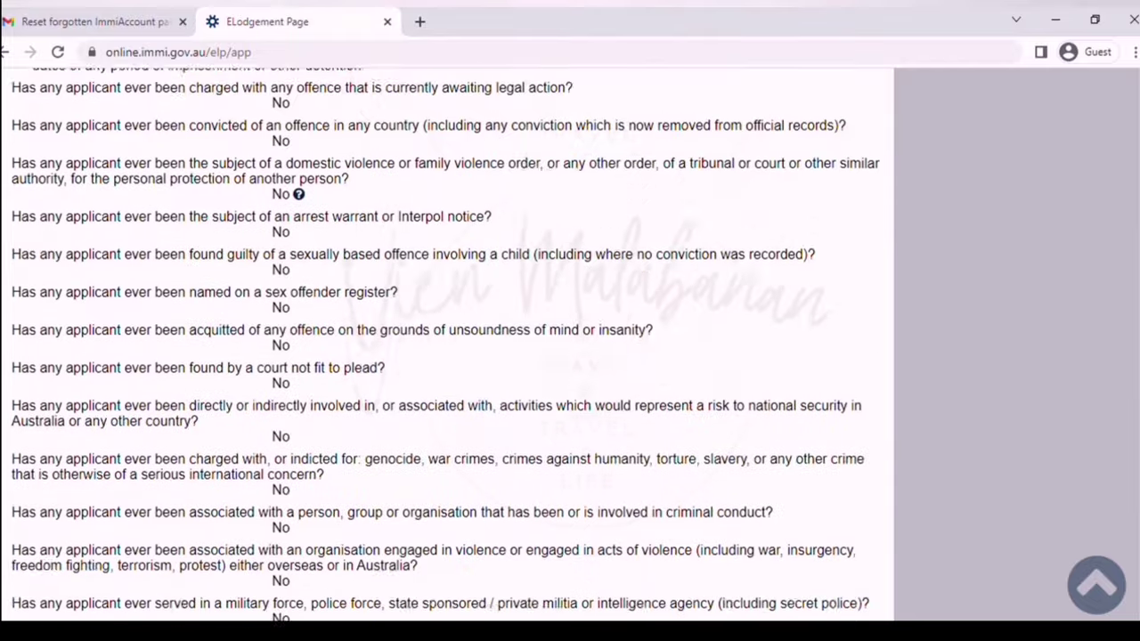
scroll(445, 356, "down", 9)
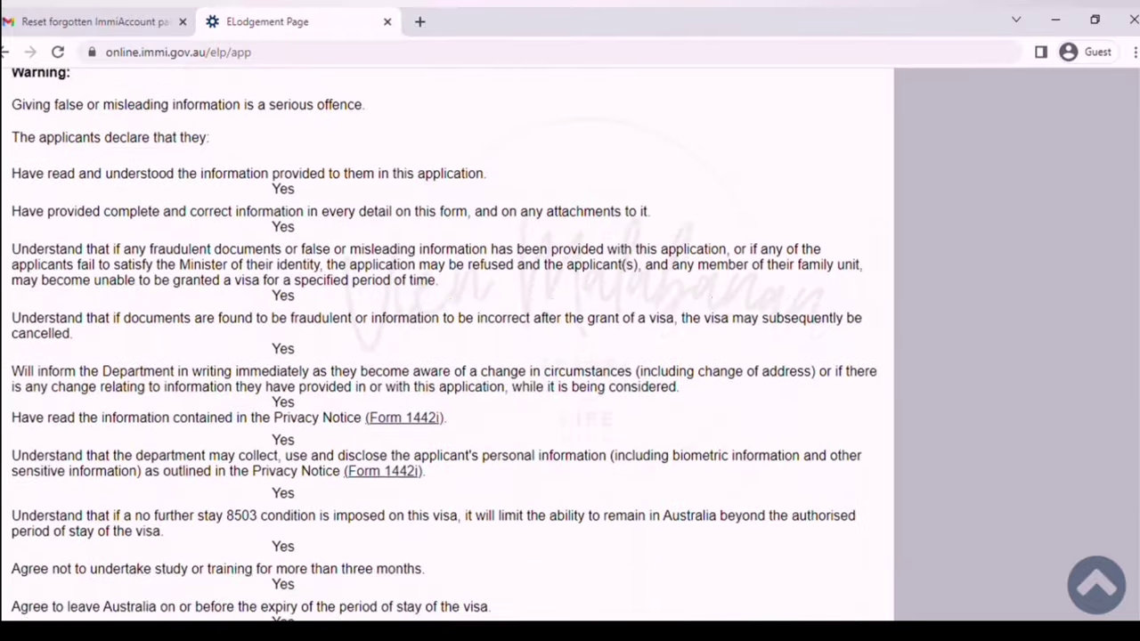
left_click(850, 543)
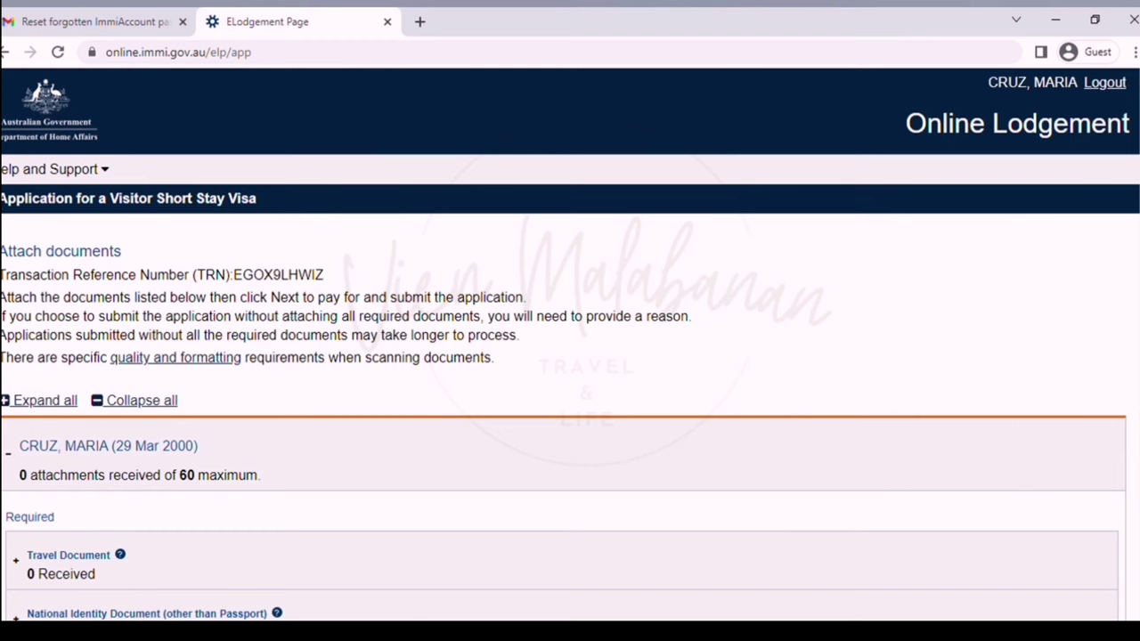
Step: Scroll through the Required and Recommended document categories, each showing 0 Received
scroll(570, 356, "down", 1)
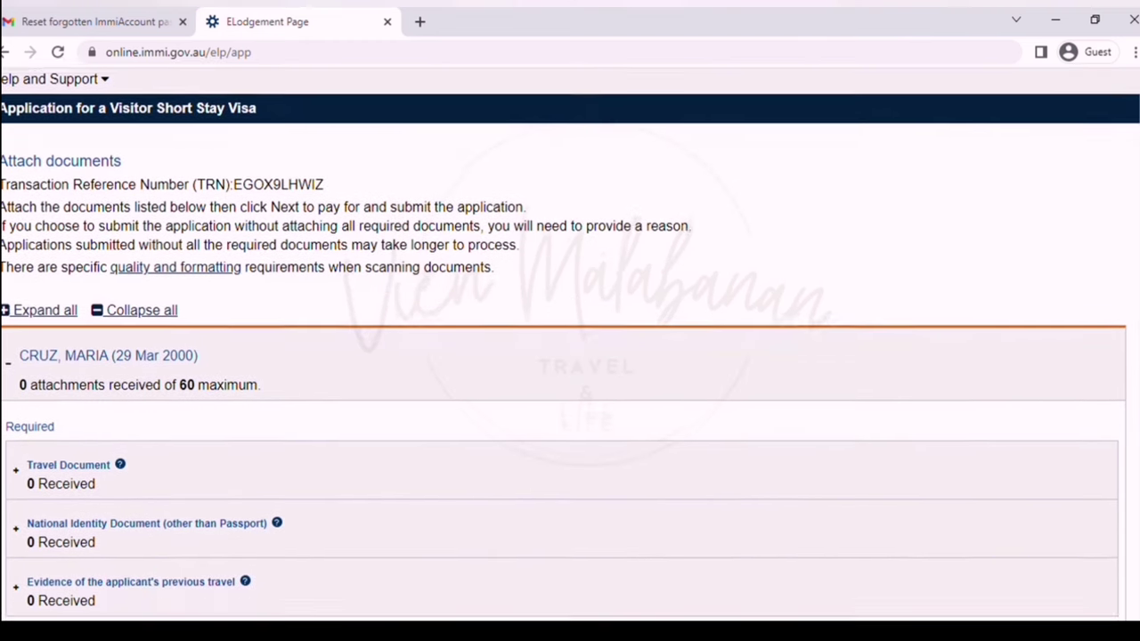
scroll(569, 356, "down", 1)
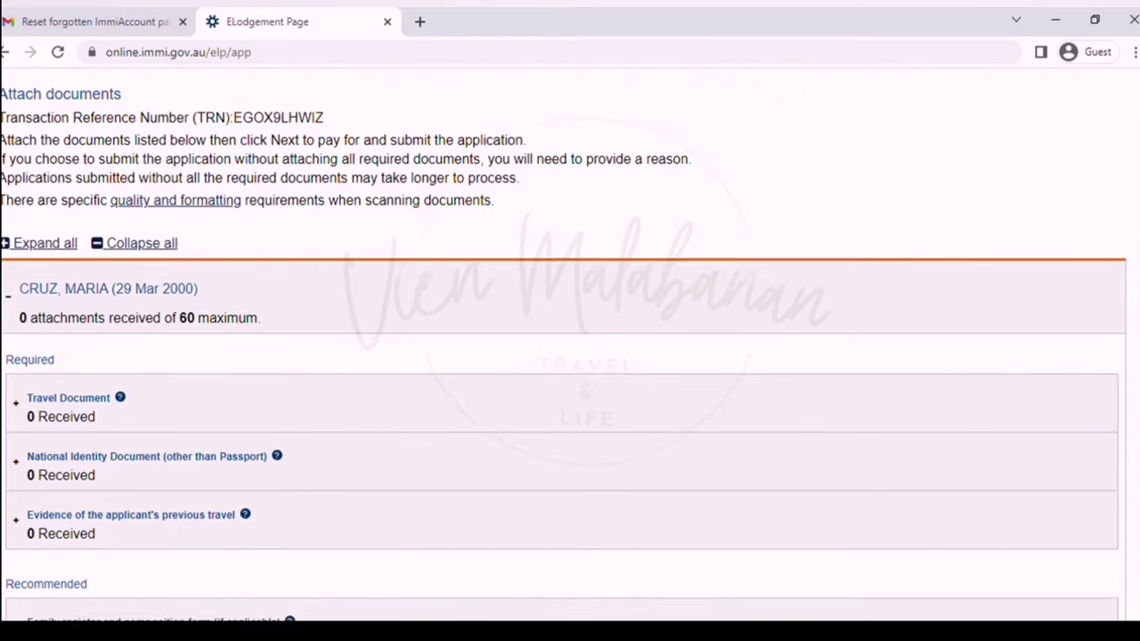
scroll(570, 356, "down", 1)
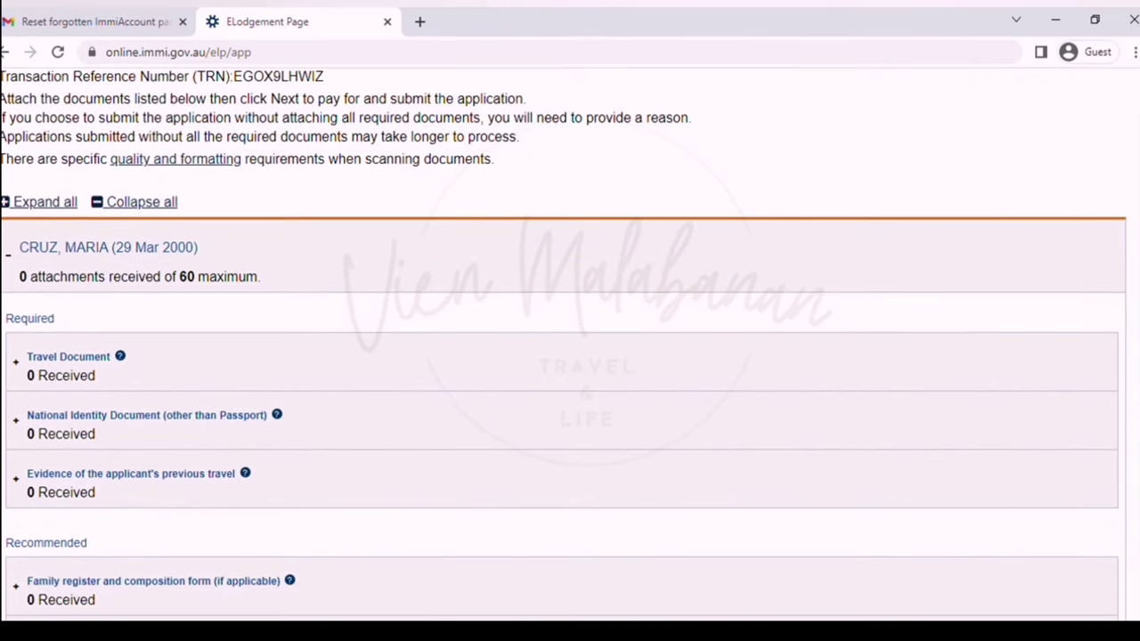
scroll(569, 357, "down", 1)
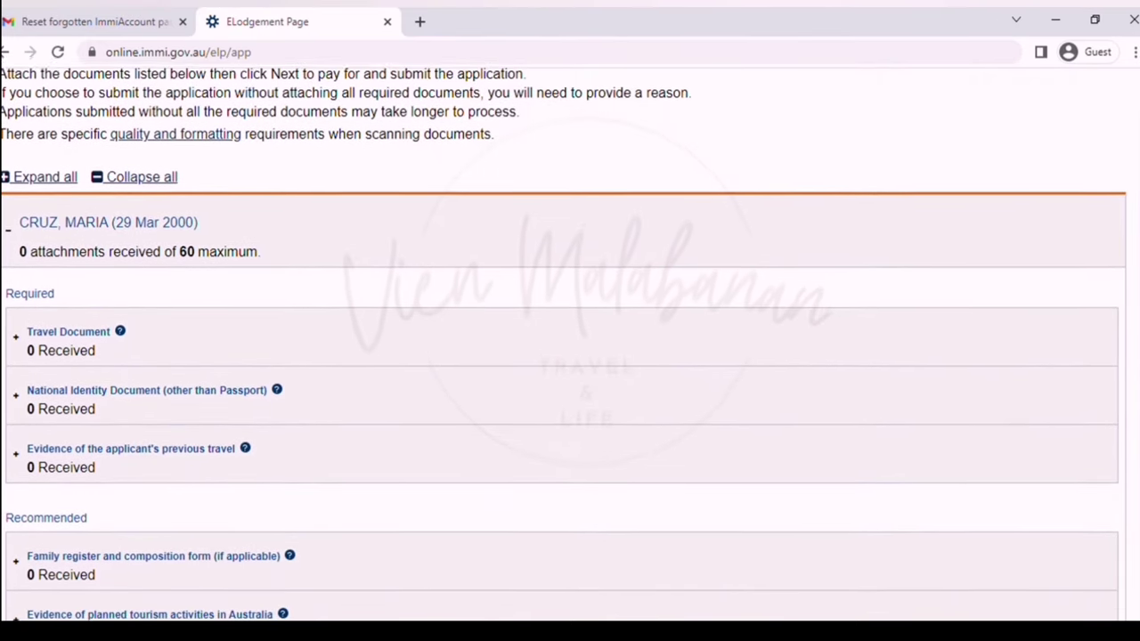
scroll(570, 357, "down", 1)
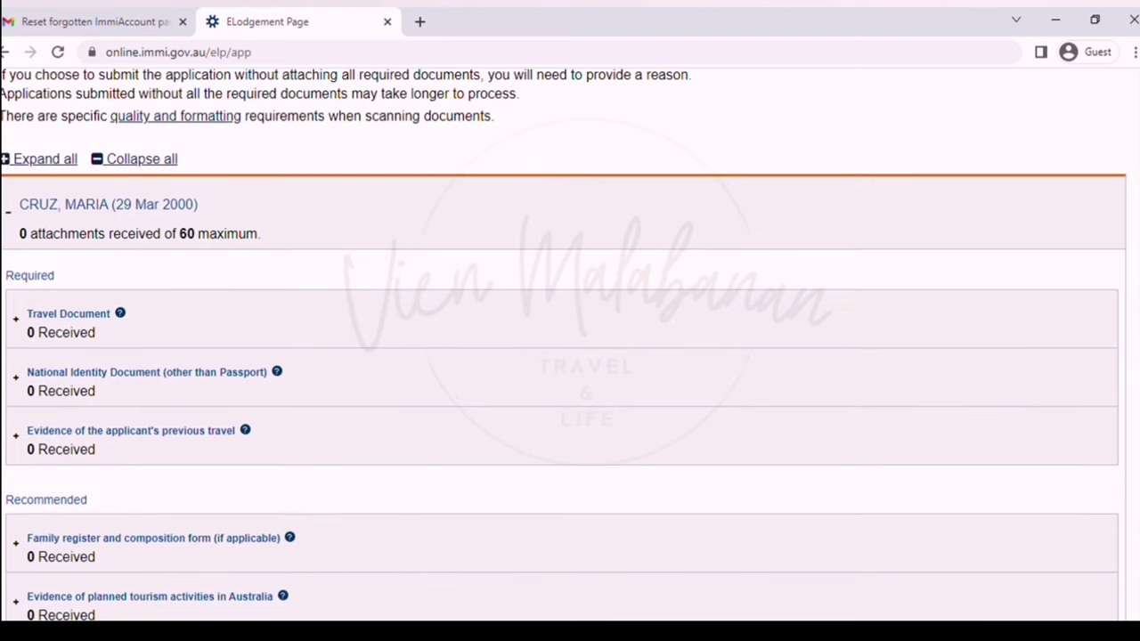
scroll(570, 356, "down", 1)
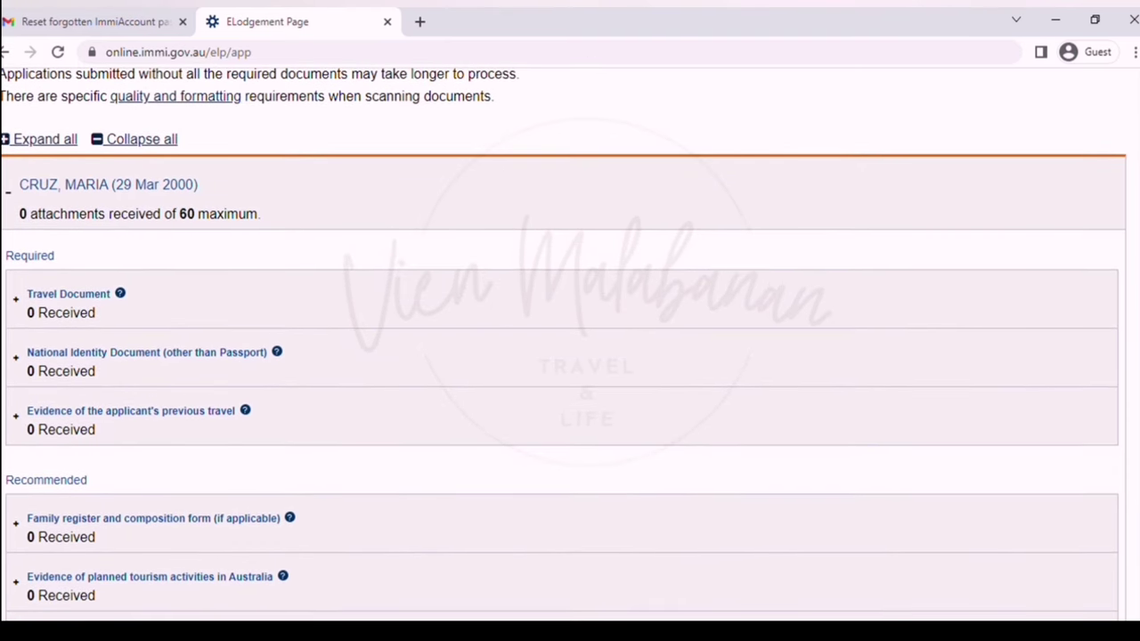
scroll(570, 356, "down", 1)
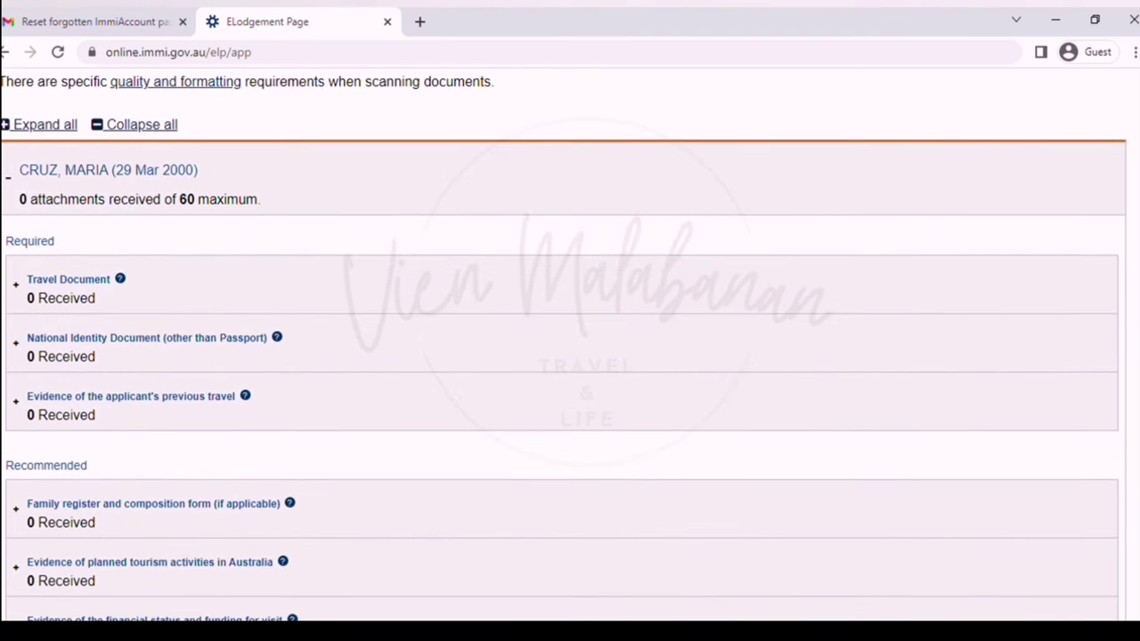
scroll(570, 356, "down", 1)
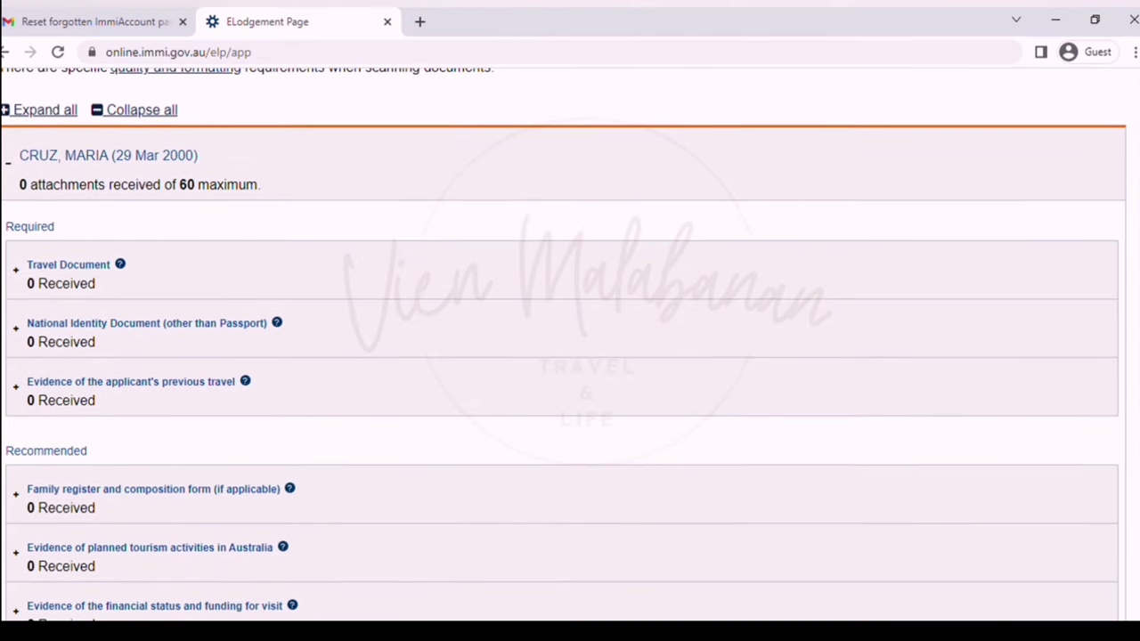
scroll(570, 356, "down", 1)
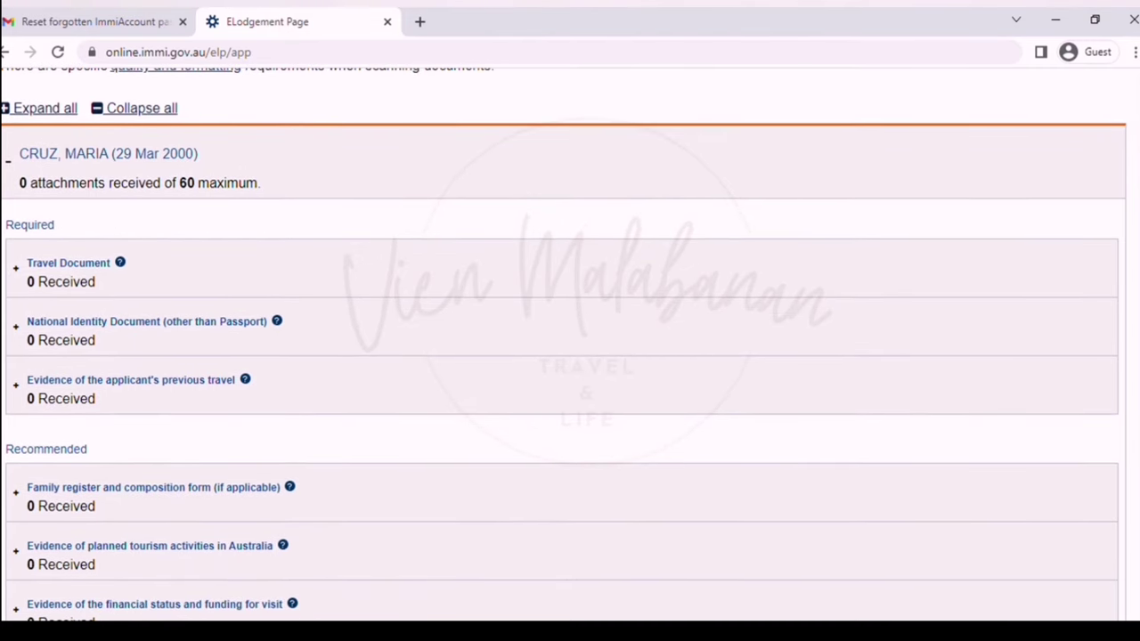
scroll(32, 465, "down", 3)
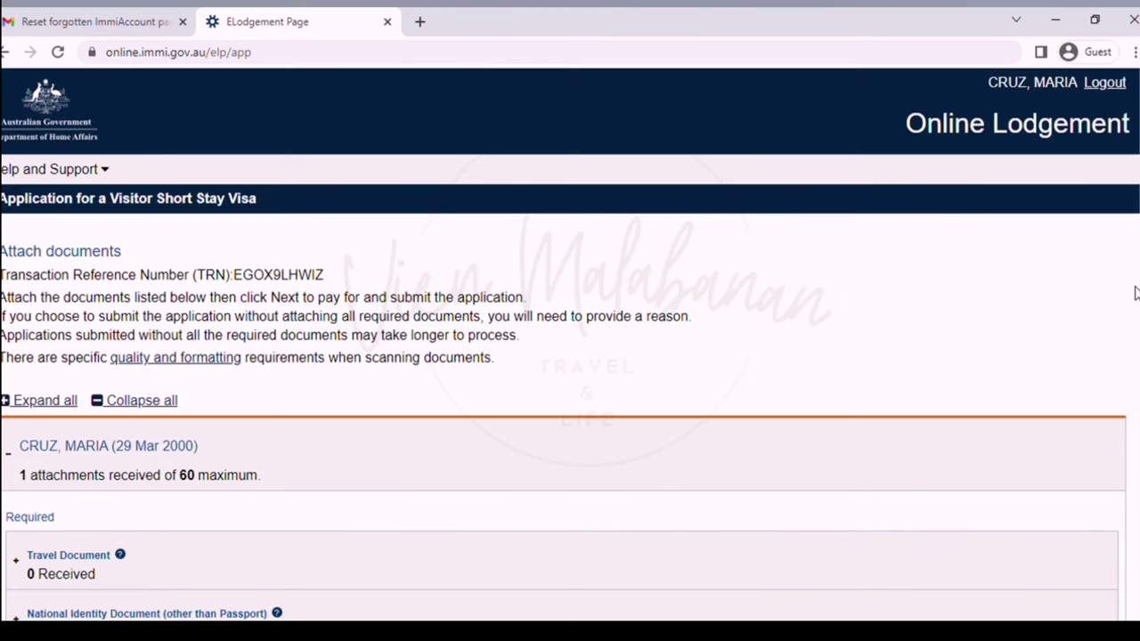
Step: Check the counts for the travel, national identity, previous travel and employment attachments, now 4 received
scroll(570, 357, "down", 3)
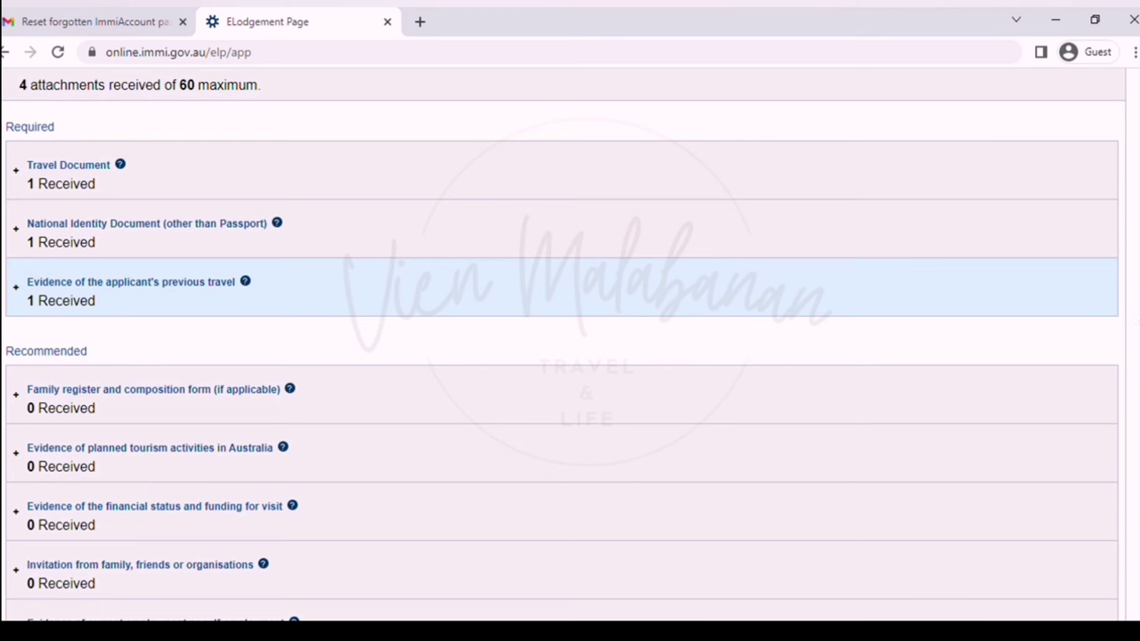
scroll(570, 347, "down", 1)
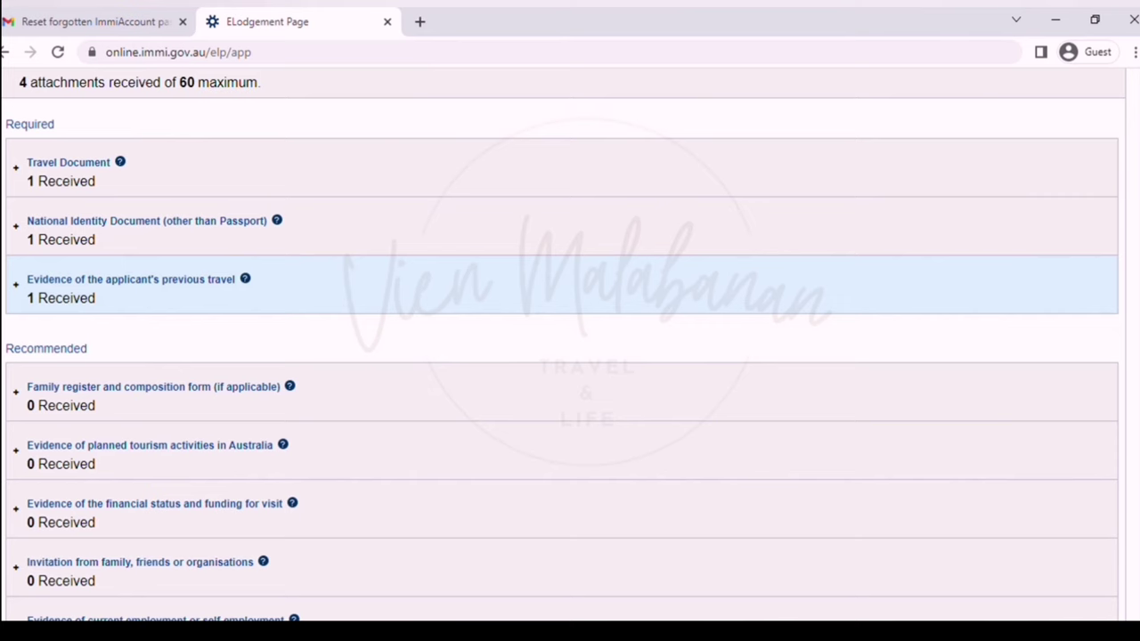
scroll(570, 348, "down", 2)
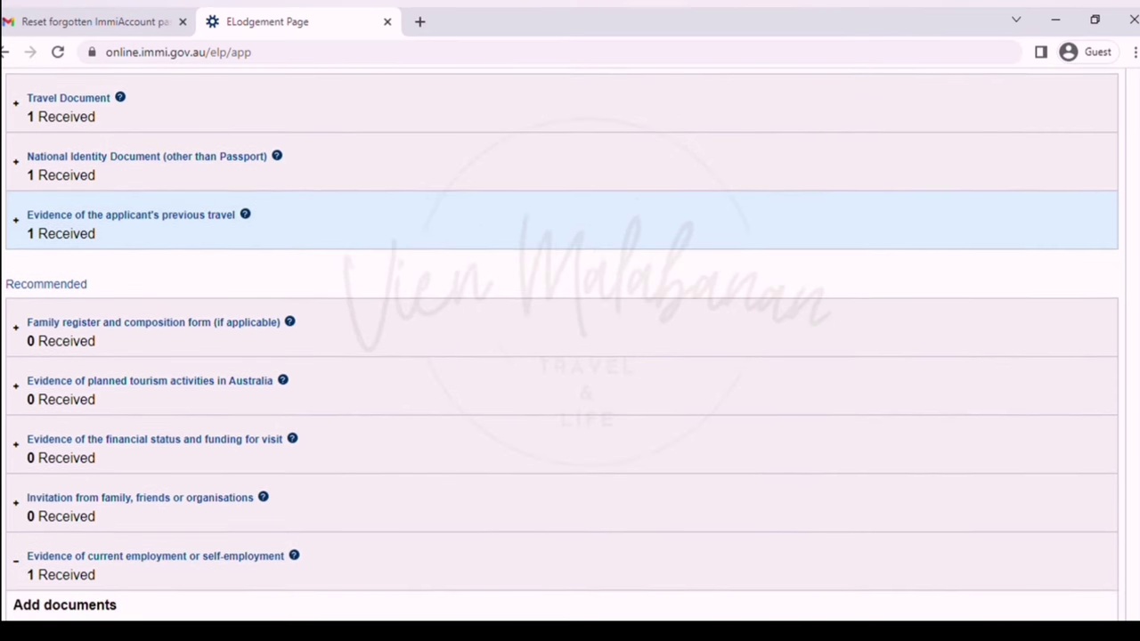
scroll(570, 347, "down", 1)
scroll(569, 348, "up", 2)
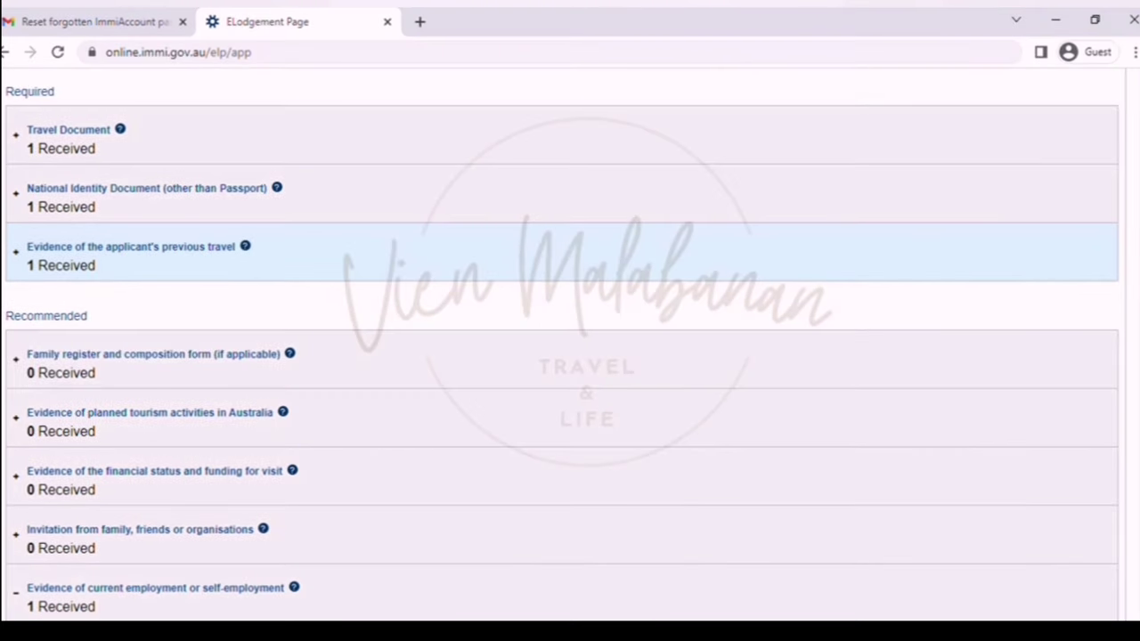